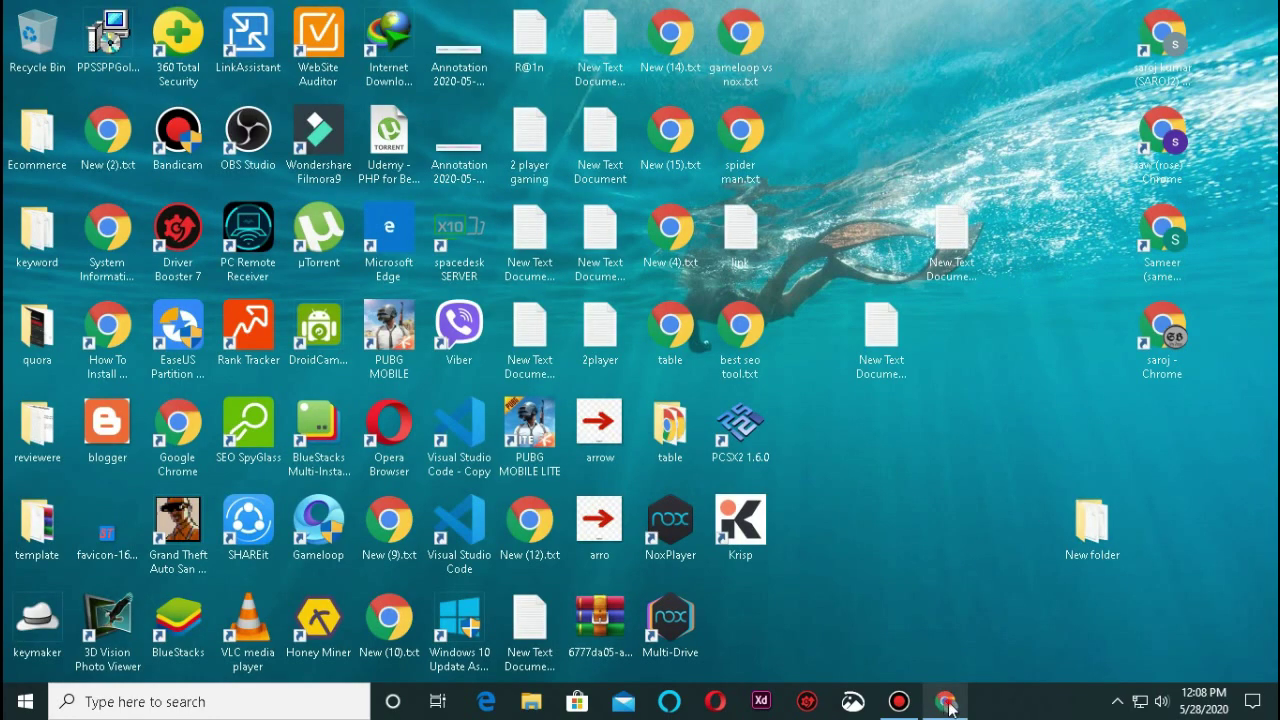
Switch to Chrome and look through the post list on the Song Lyrics blog's home page.
click(945, 701)
click(378, 15)
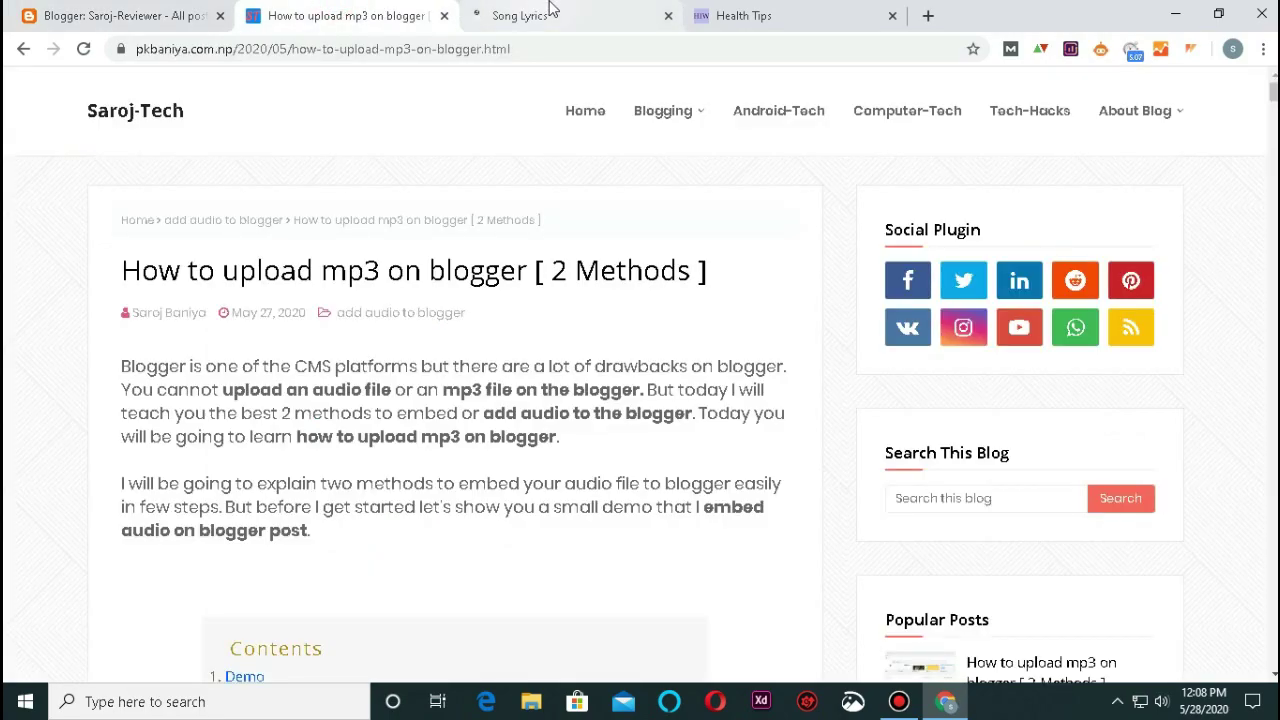
click(620, 10)
scroll(609, 357, down, 15)
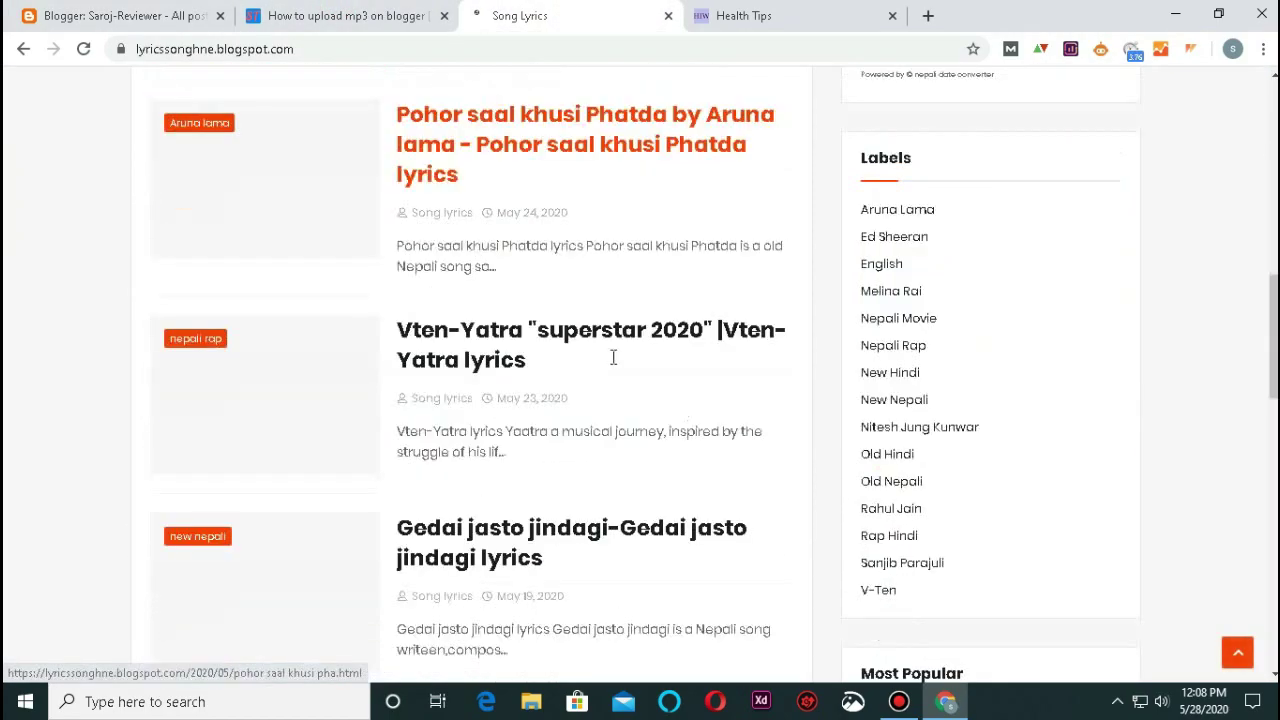
scroll(614, 338, up, 10)
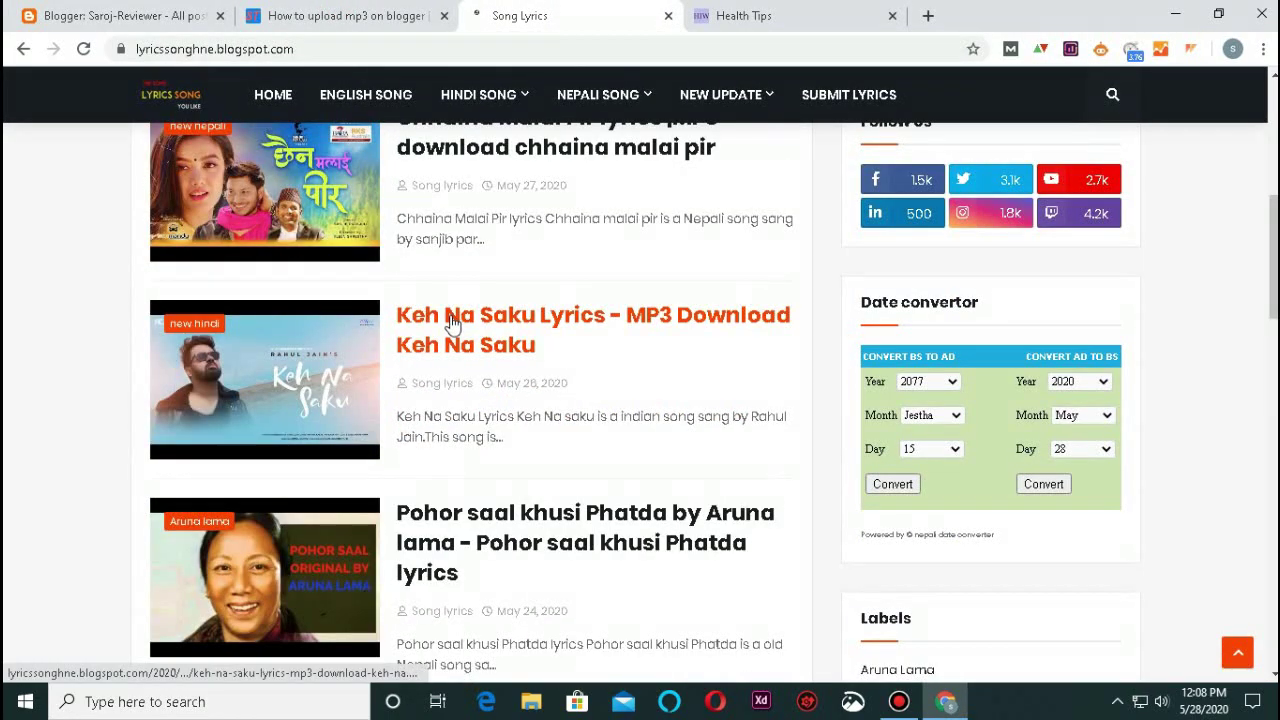
scroll(519, 357, down, 4)
scroll(480, 300, up, 2)
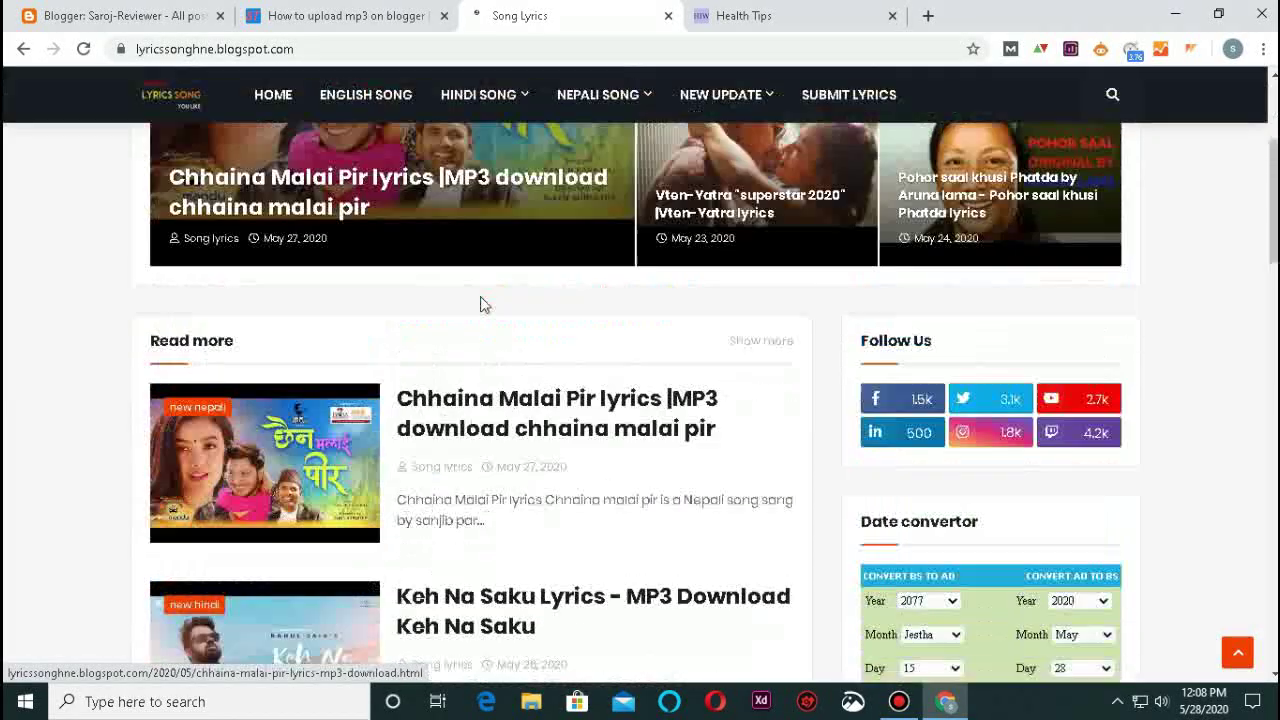
Open the Chhaina Malai Pir lyrics post and view its MP3 download section.
click(487, 405)
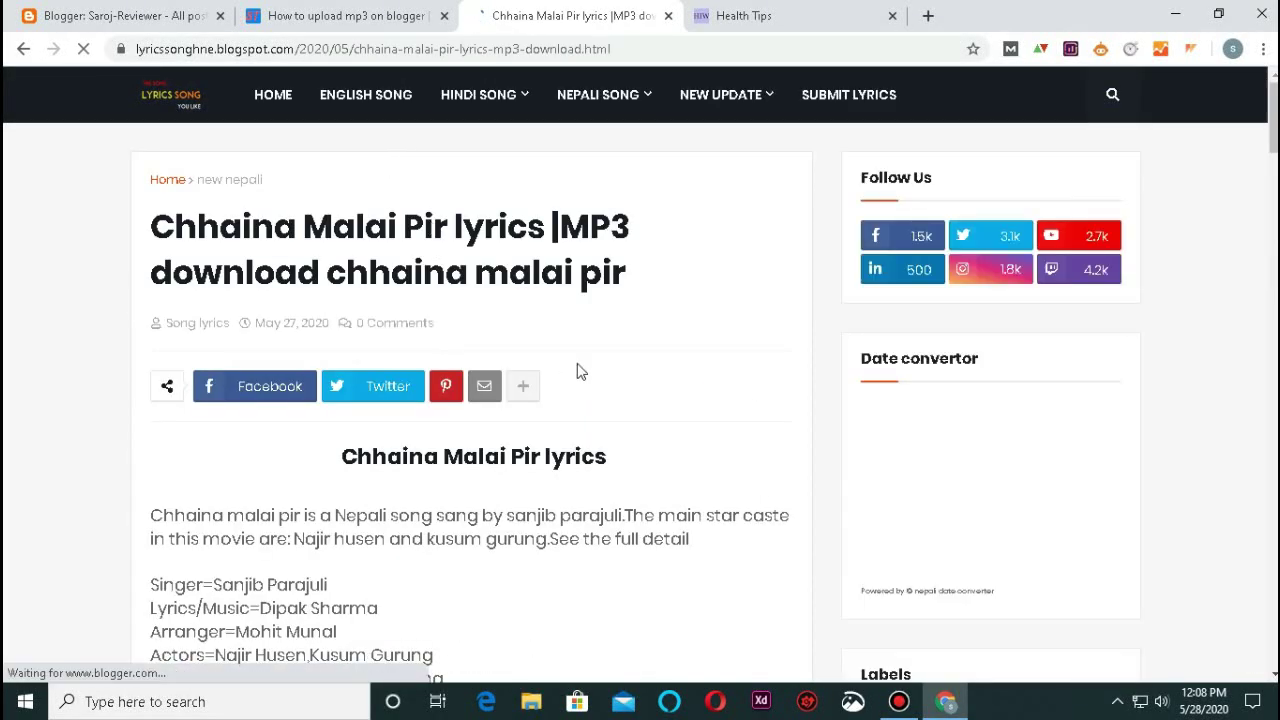
scroll(528, 280, down, 8)
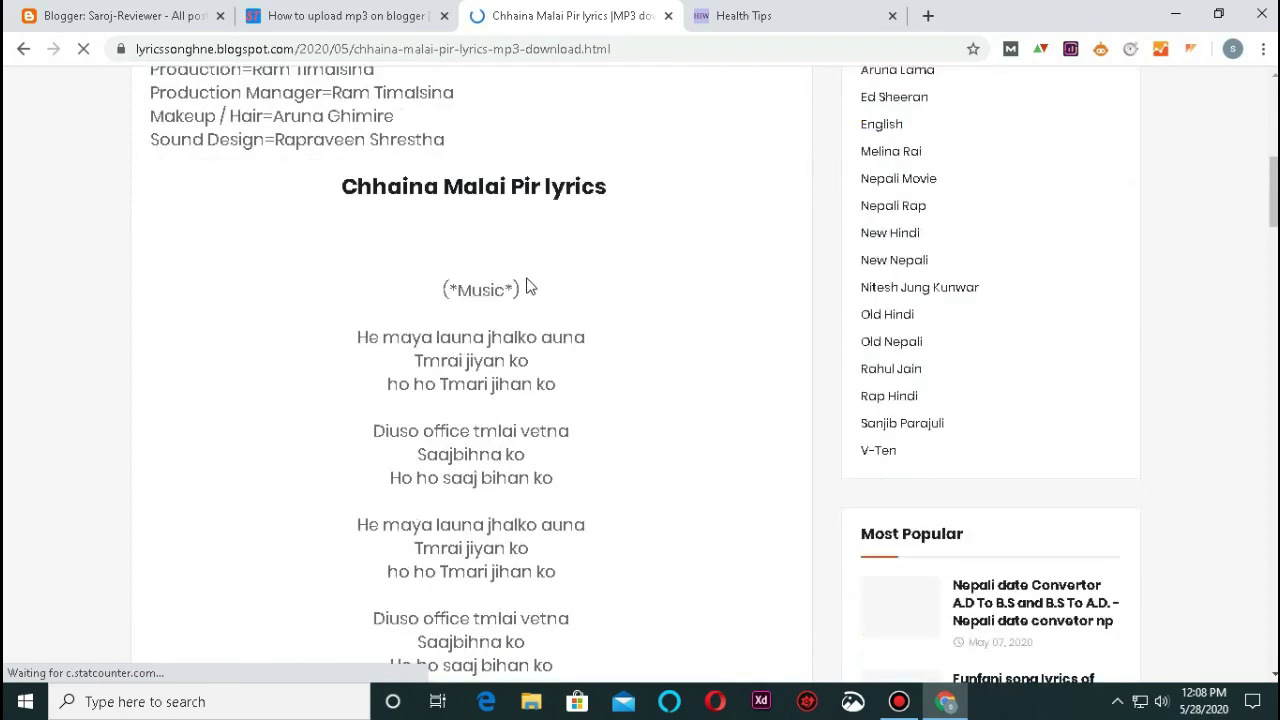
scroll(526, 285, down, 10)
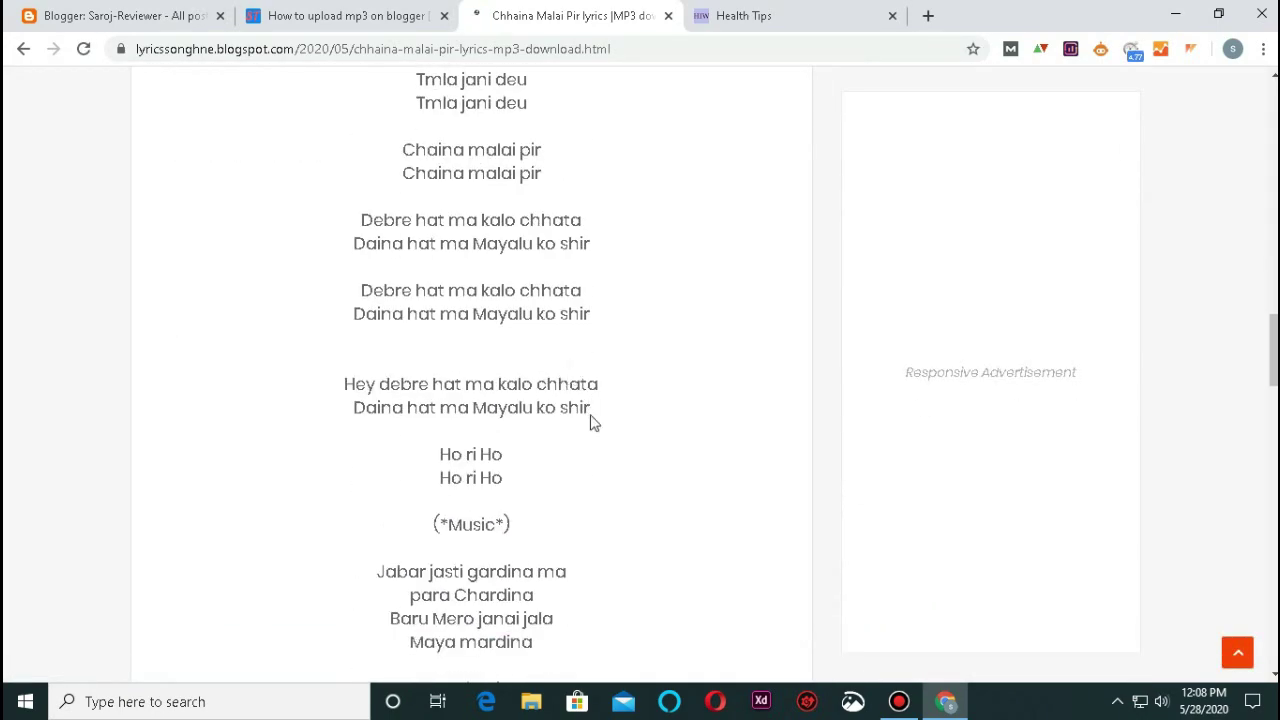
scroll(668, 534, down, 10)
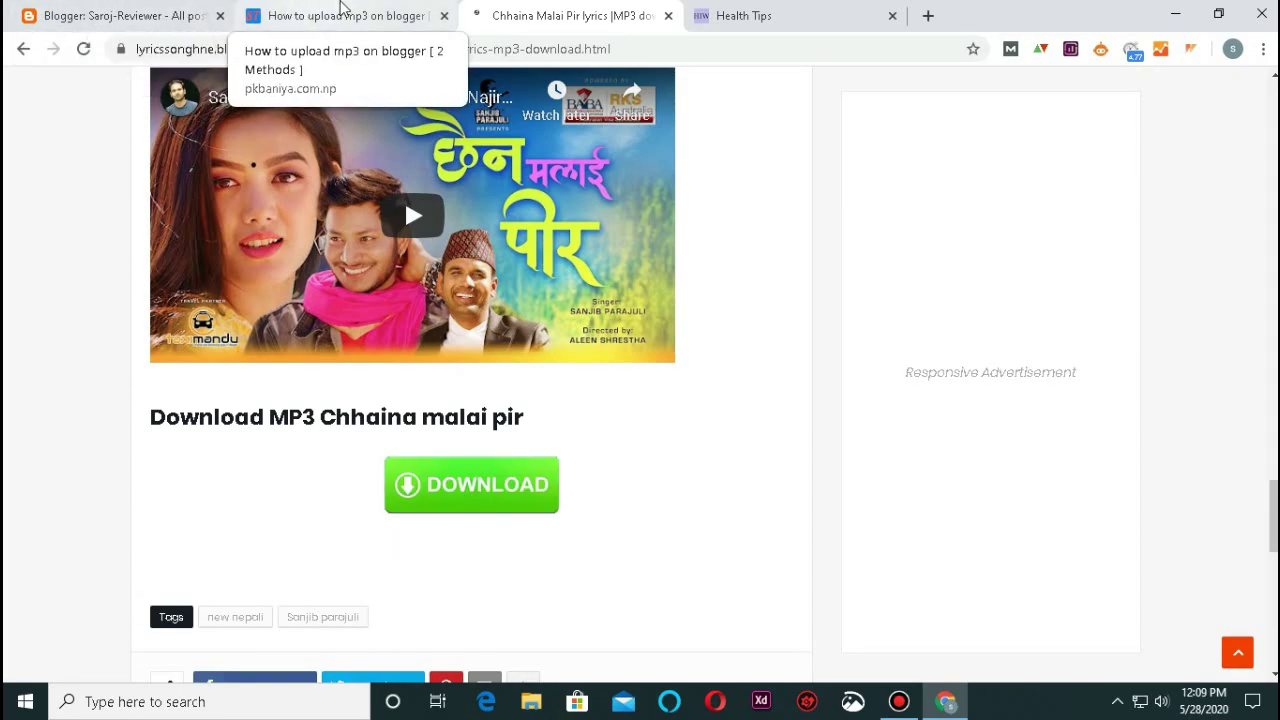
Return to the "How to upload mp3 on blogger" article and play its demo audio briefly, then pause it.
click(341, 10)
click(500, 14)
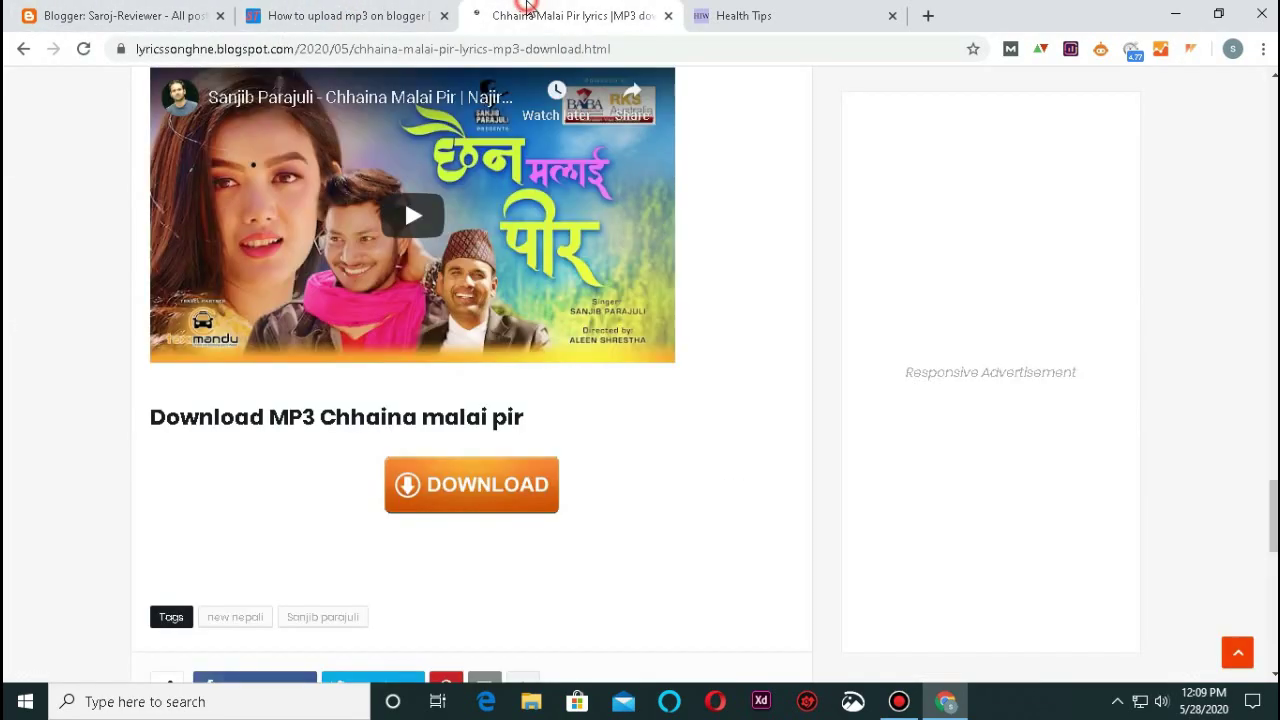
click(352, 14)
scroll(352, 408, down, 8)
scroll(352, 410, up, 8)
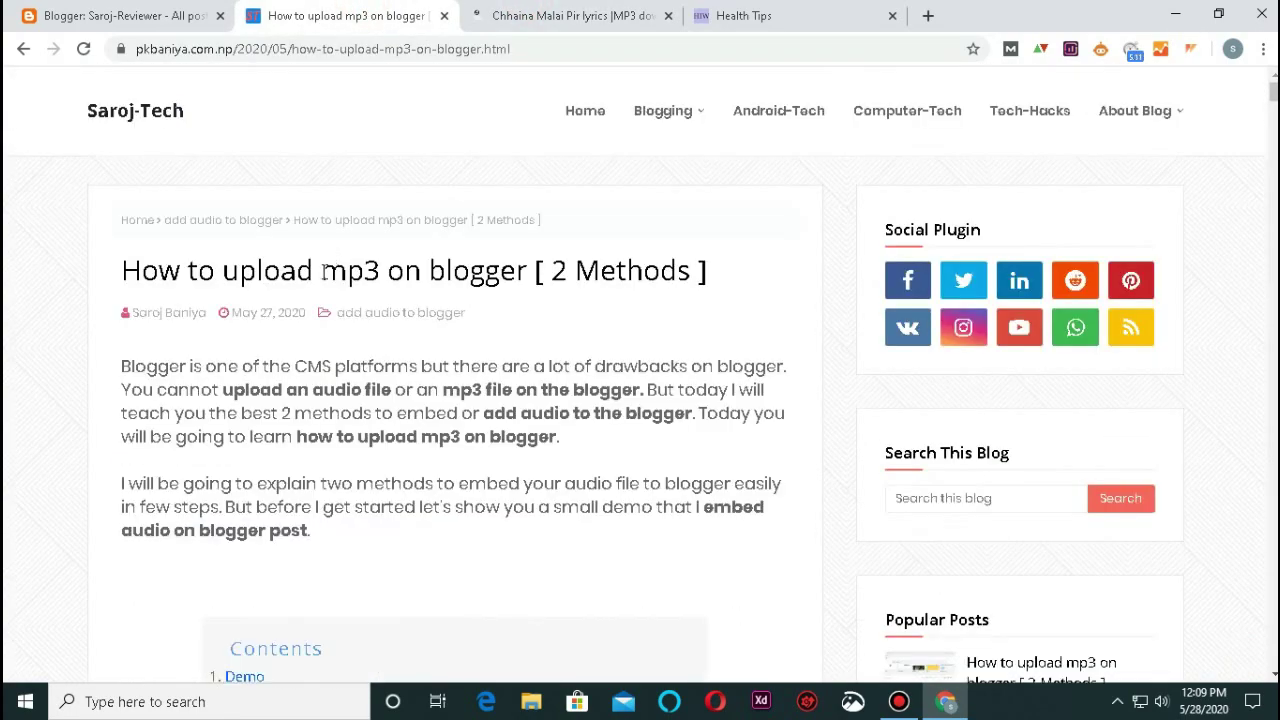
scroll(320, 280, down, 4)
scroll(320, 280, down, 4)
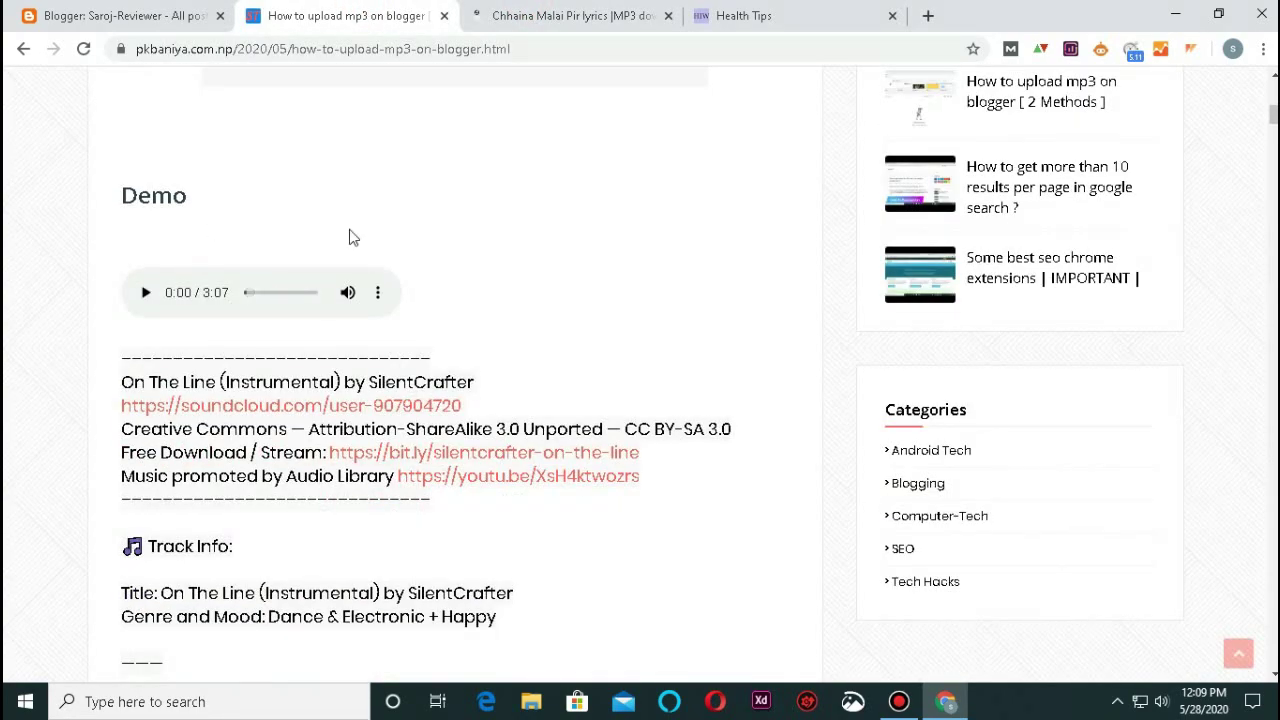
click(146, 293)
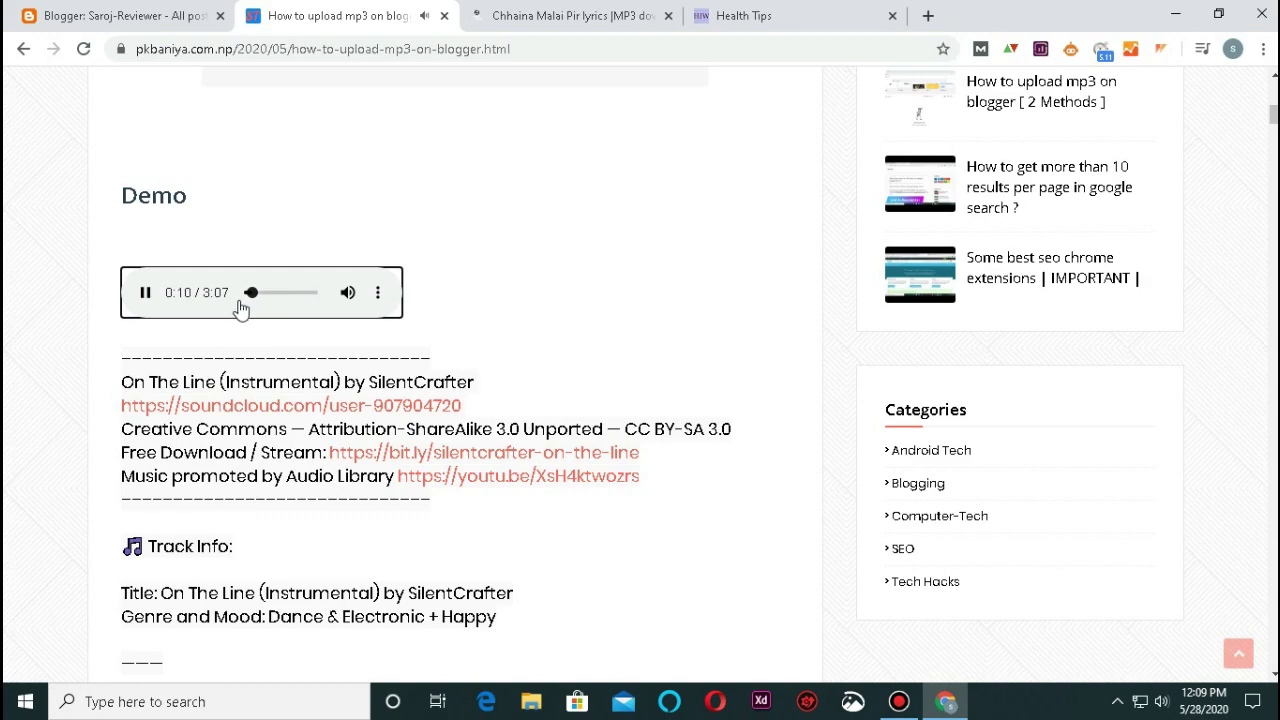
click(138, 294)
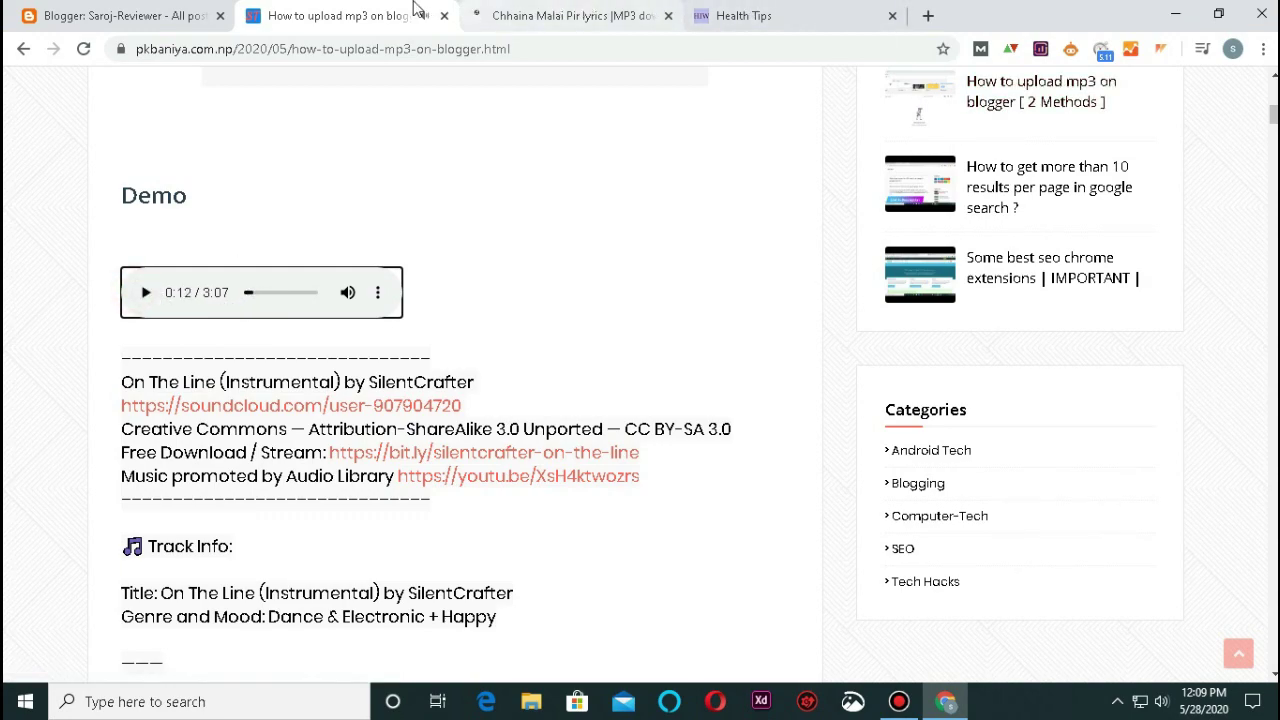
Look over the Health Tips blog's posts and highlight its web address.
scroll(451, 86, down, 4)
scroll(471, 194, up, 10)
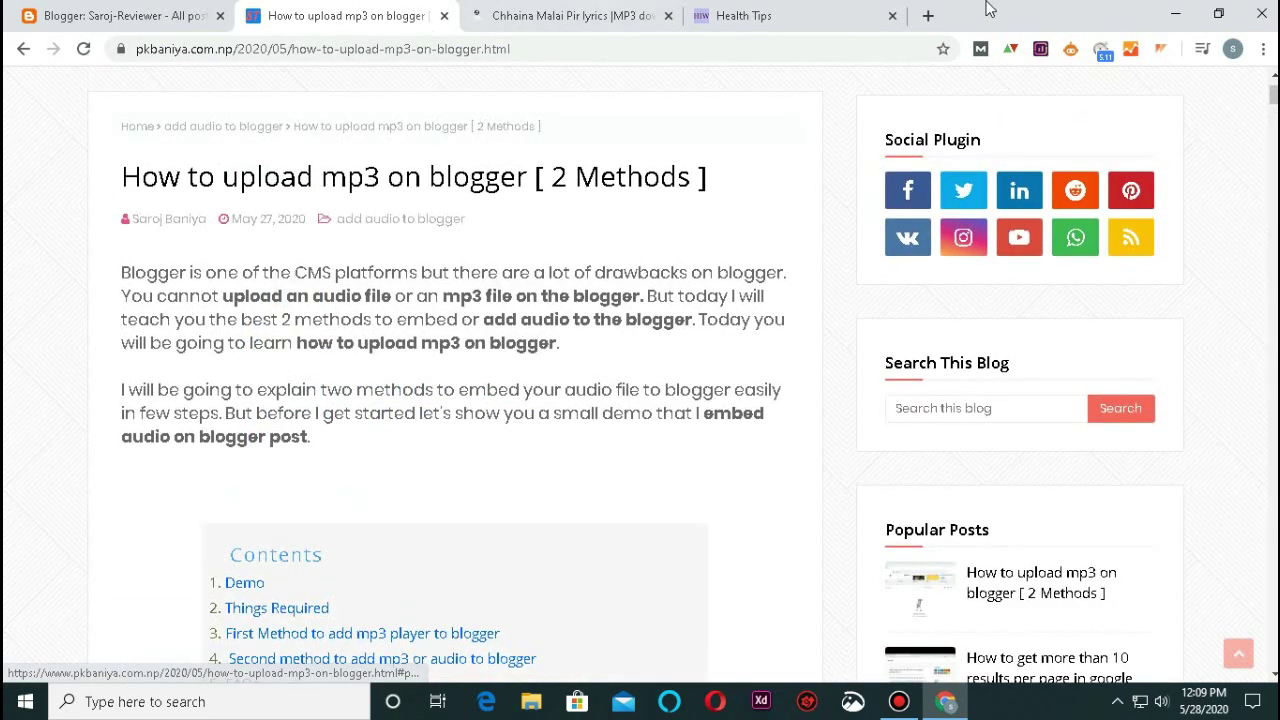
click(830, 15)
click(572, 16)
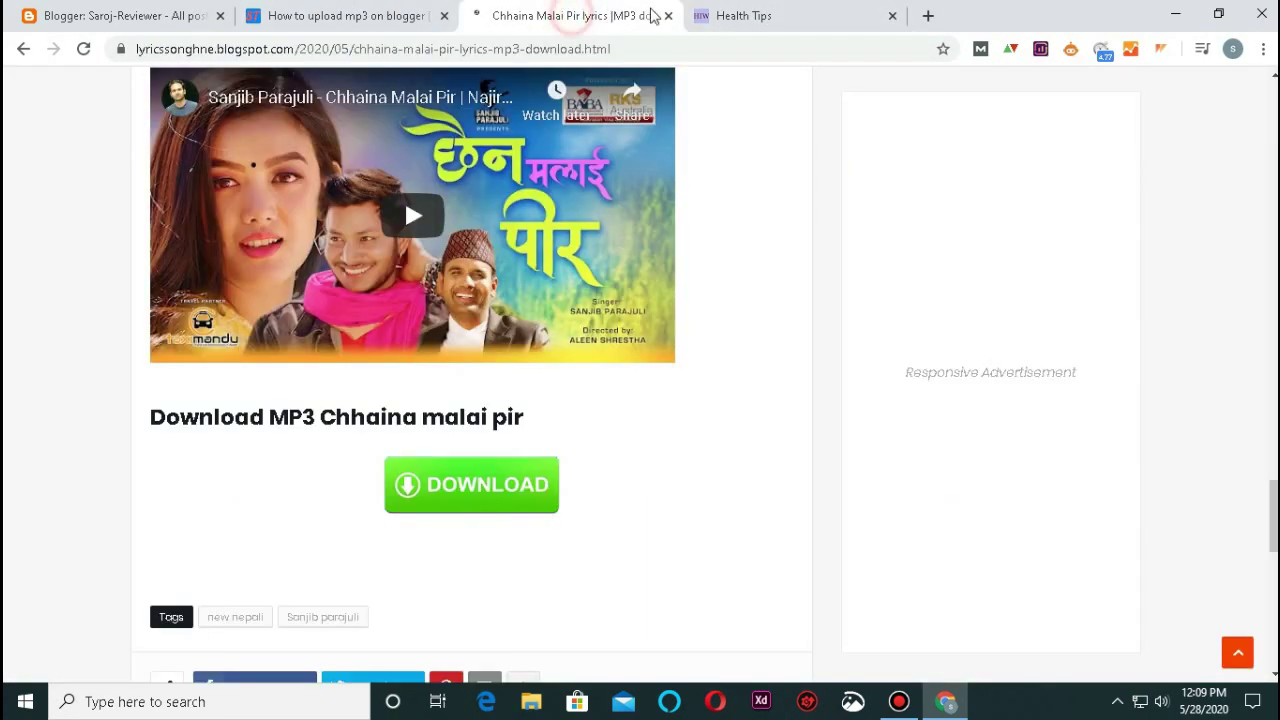
click(745, 15)
scroll(556, 282, down, 1)
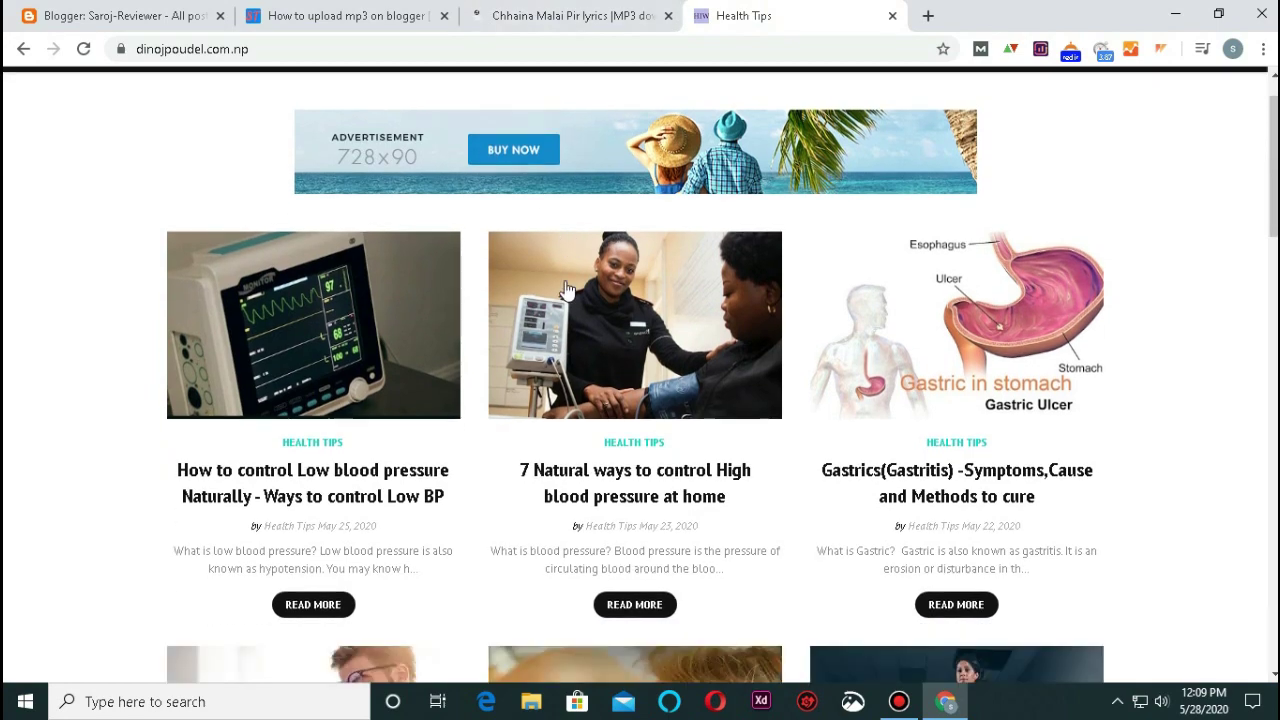
scroll(565, 289, down, 3)
scroll(300, 157, up, 2)
click(278, 48)
drag(321, 48, 297, 50)
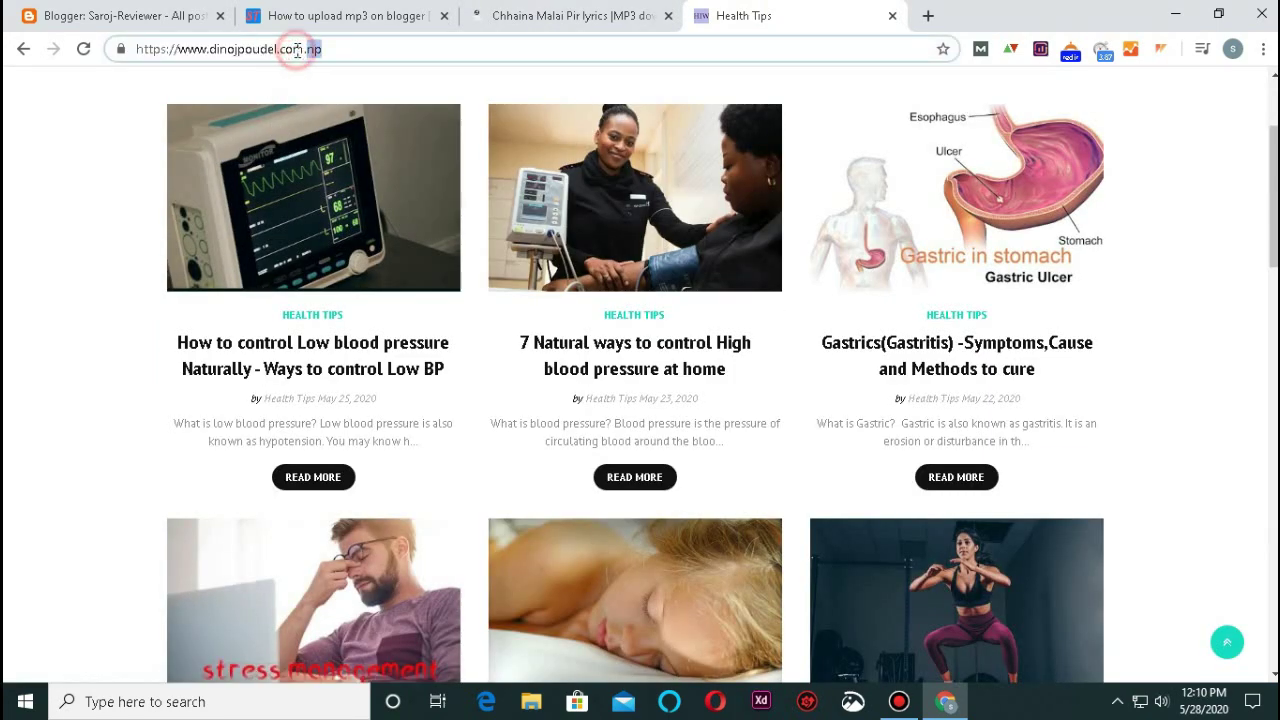
triple_click(363, 52)
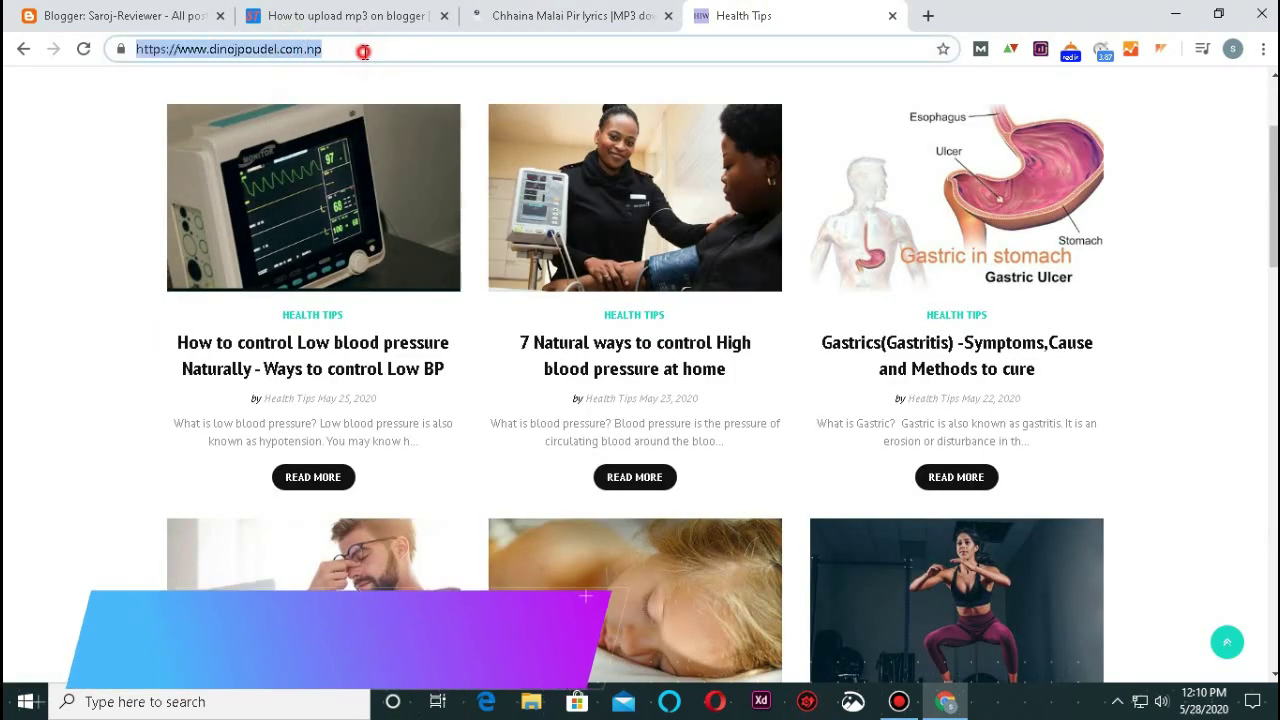
Close the Health Tips and Chhaina Malai Pir pages and open a new blank tab.
click(893, 18)
click(704, 15)
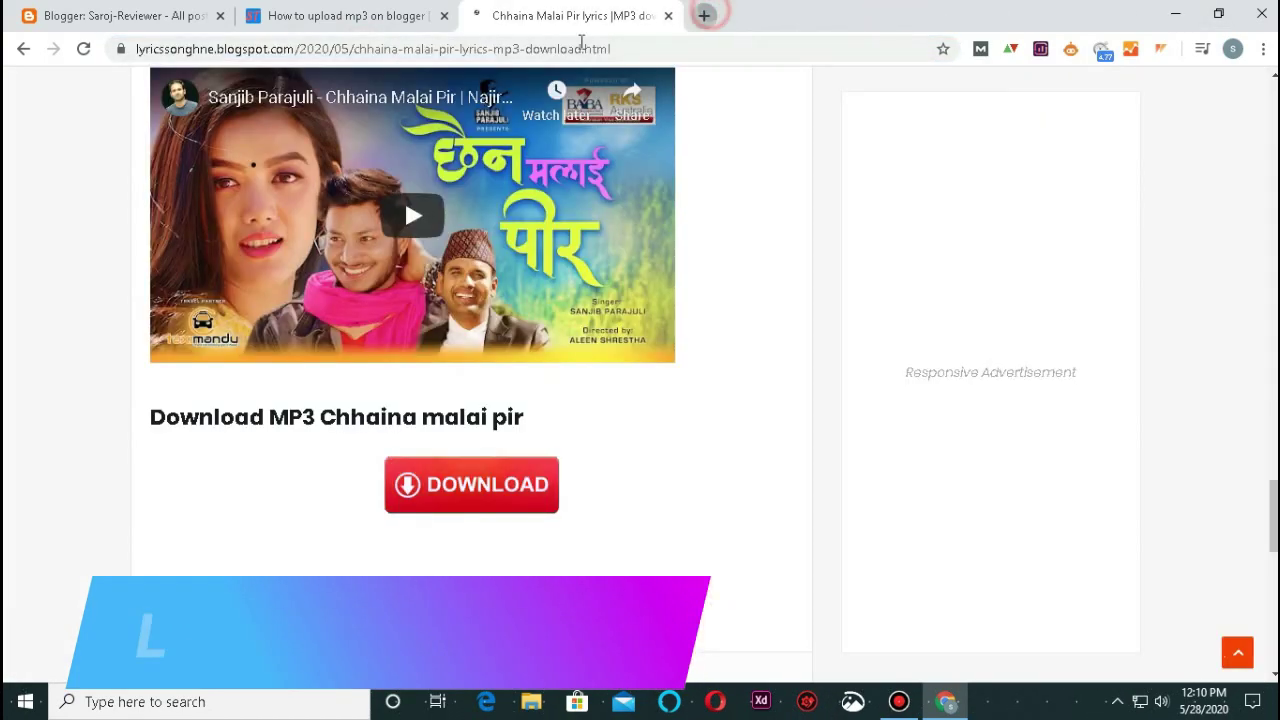
click(637, 10)
click(668, 15)
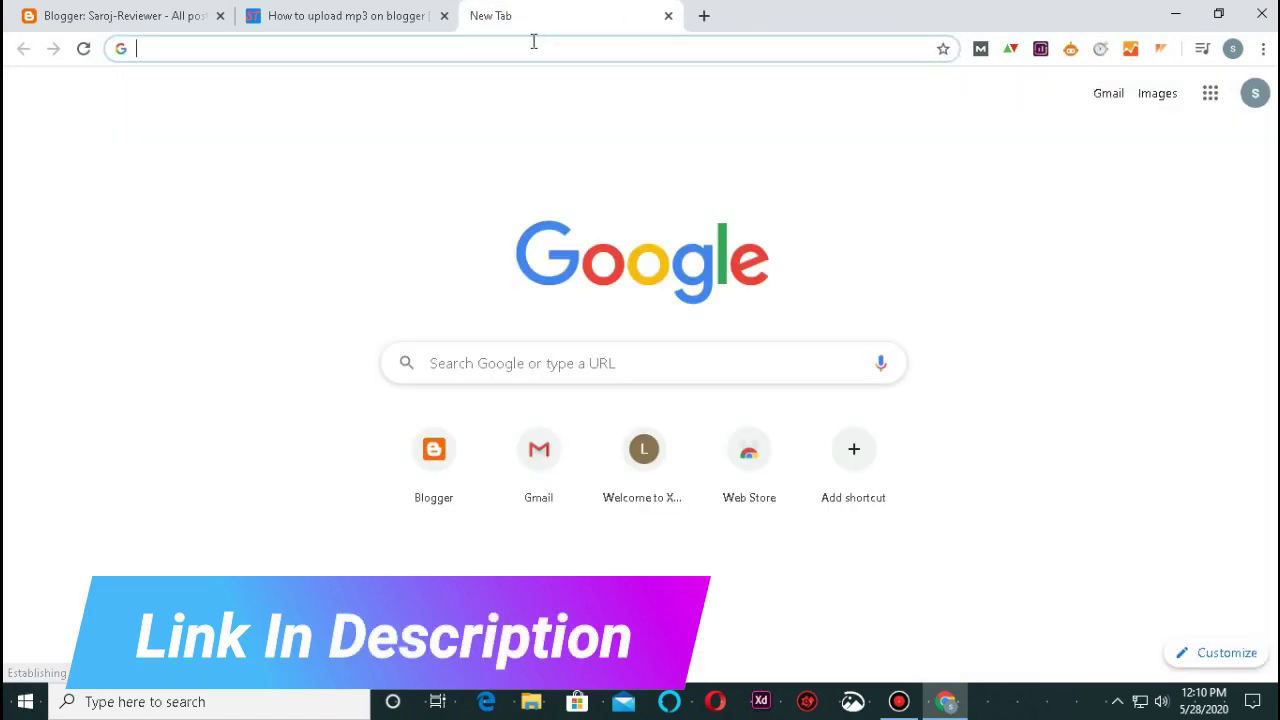
Search for "site google", go to the new Google Sites home page and dismiss its welcome message.
text(site g)
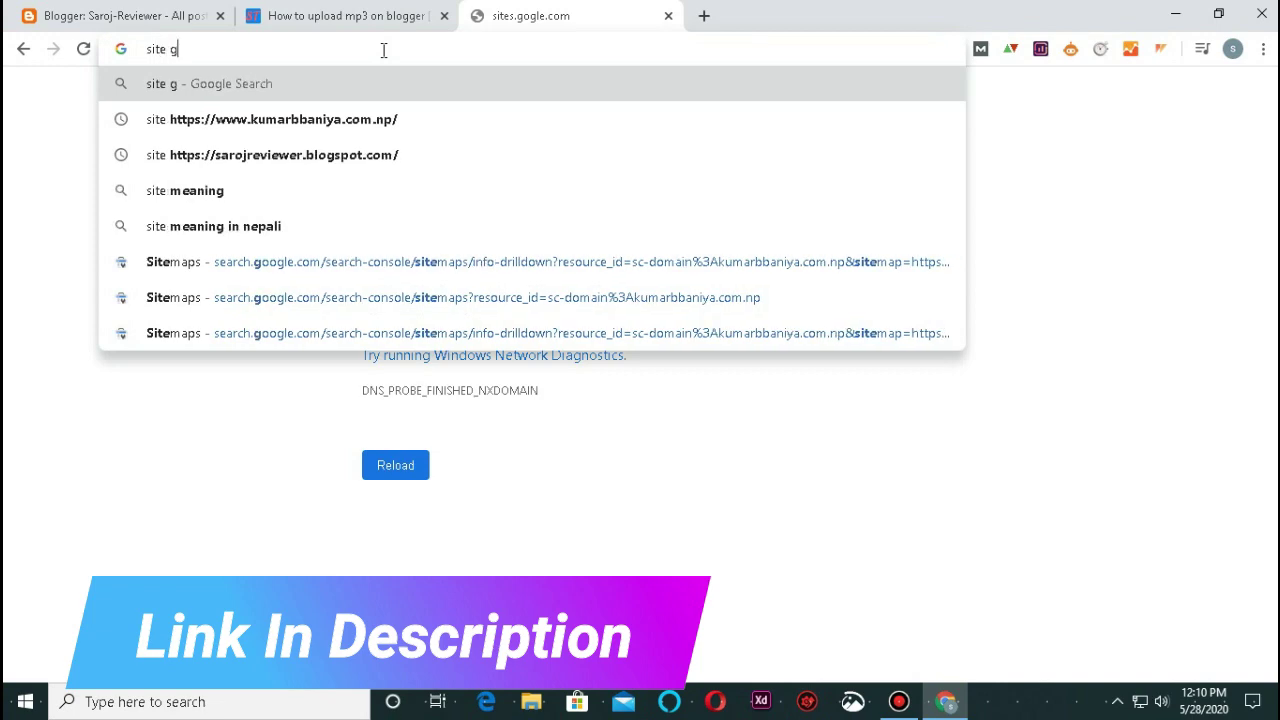
text(oogle)
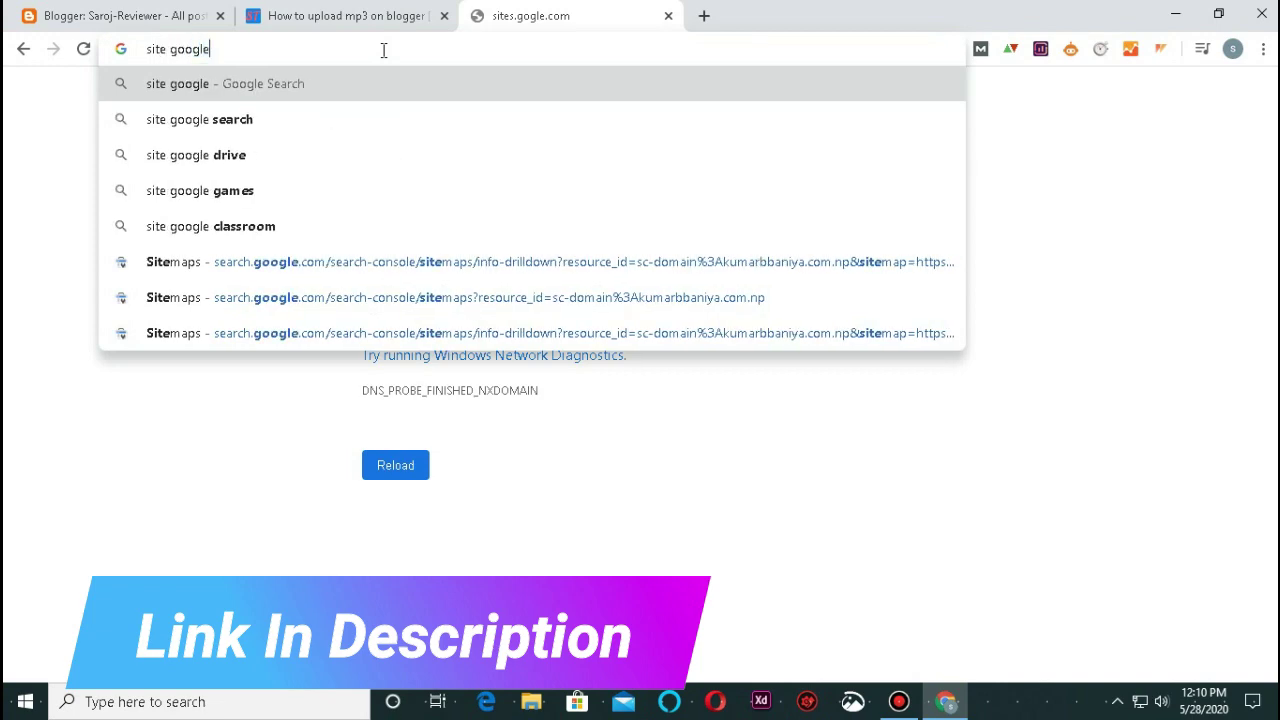
key(Return)
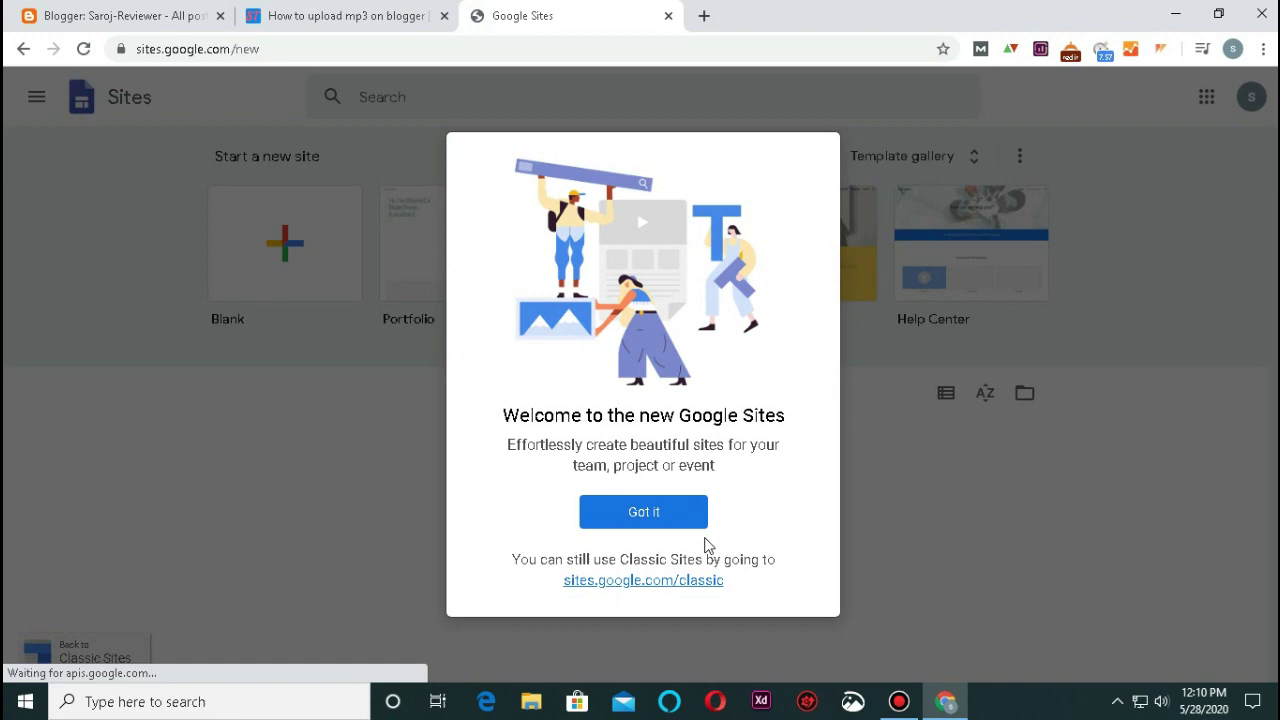
scroll(679, 514, down, 1)
click(688, 460)
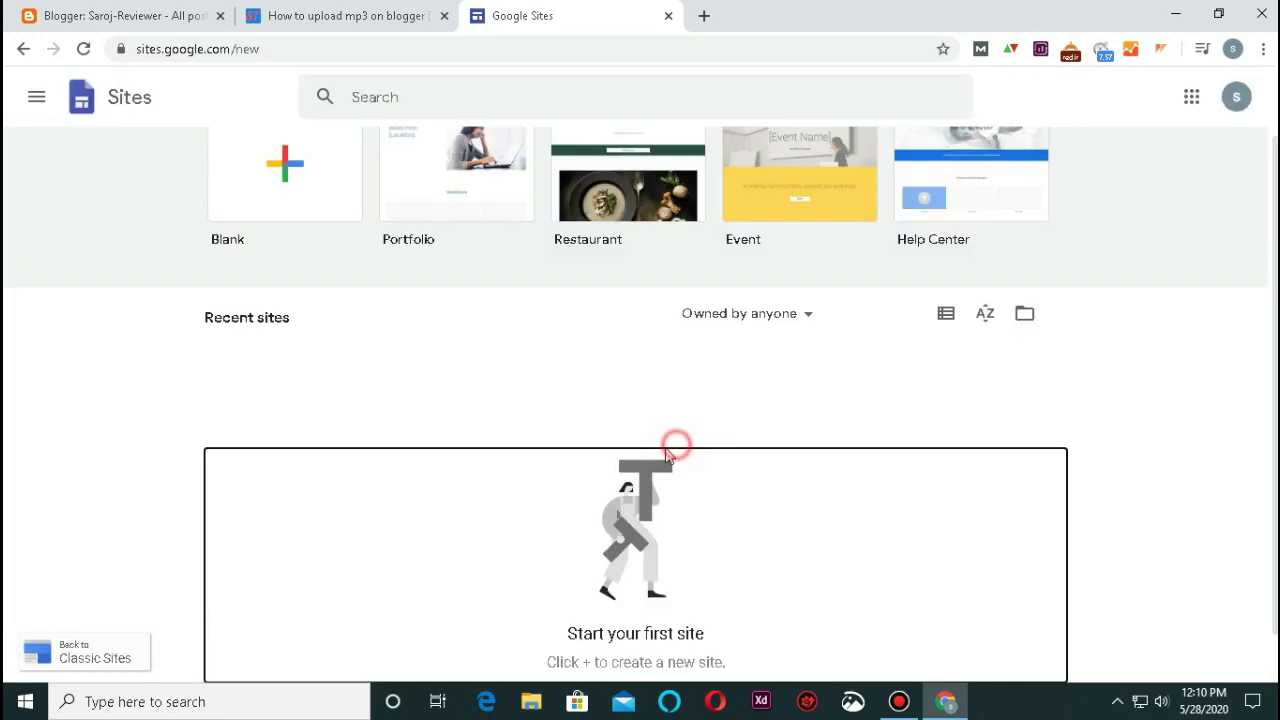
Enlarge the page, go back to Classic Sites and start creating a new site in classic Sites.
key(ctrl+plus)
key(ctrl+plus)
key(ctrl+plus)
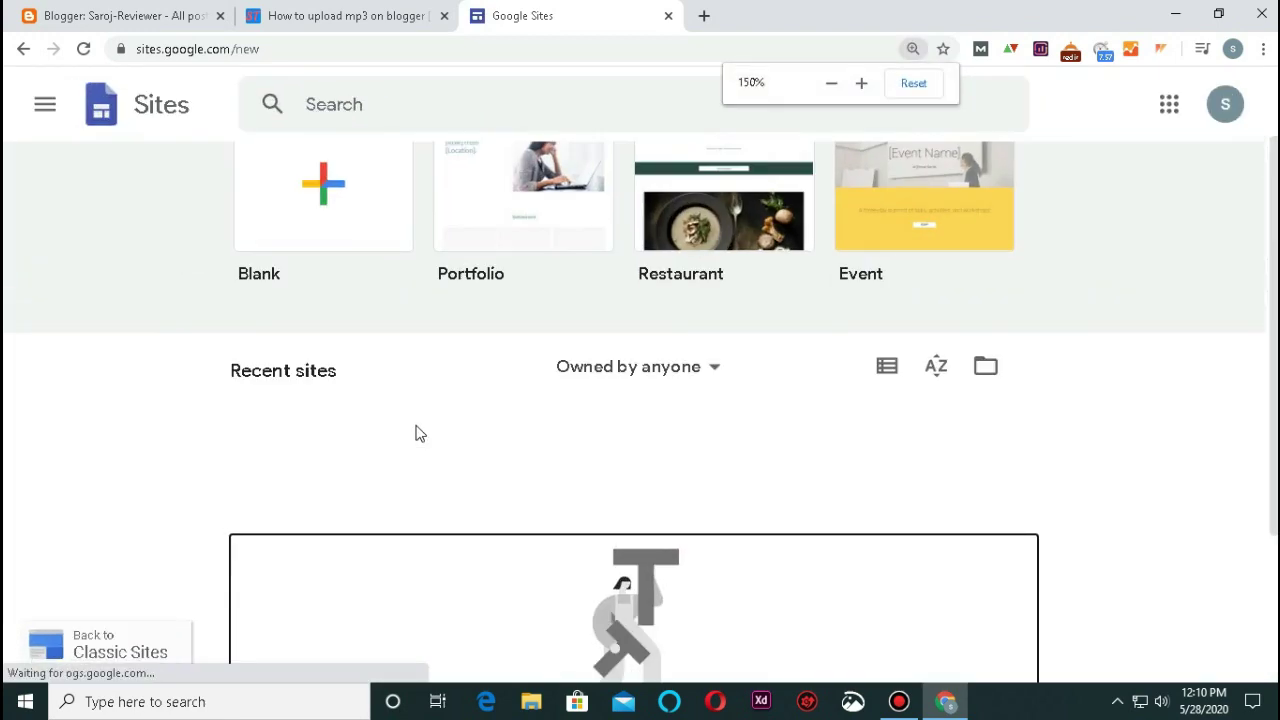
scroll(180, 598, down, 2)
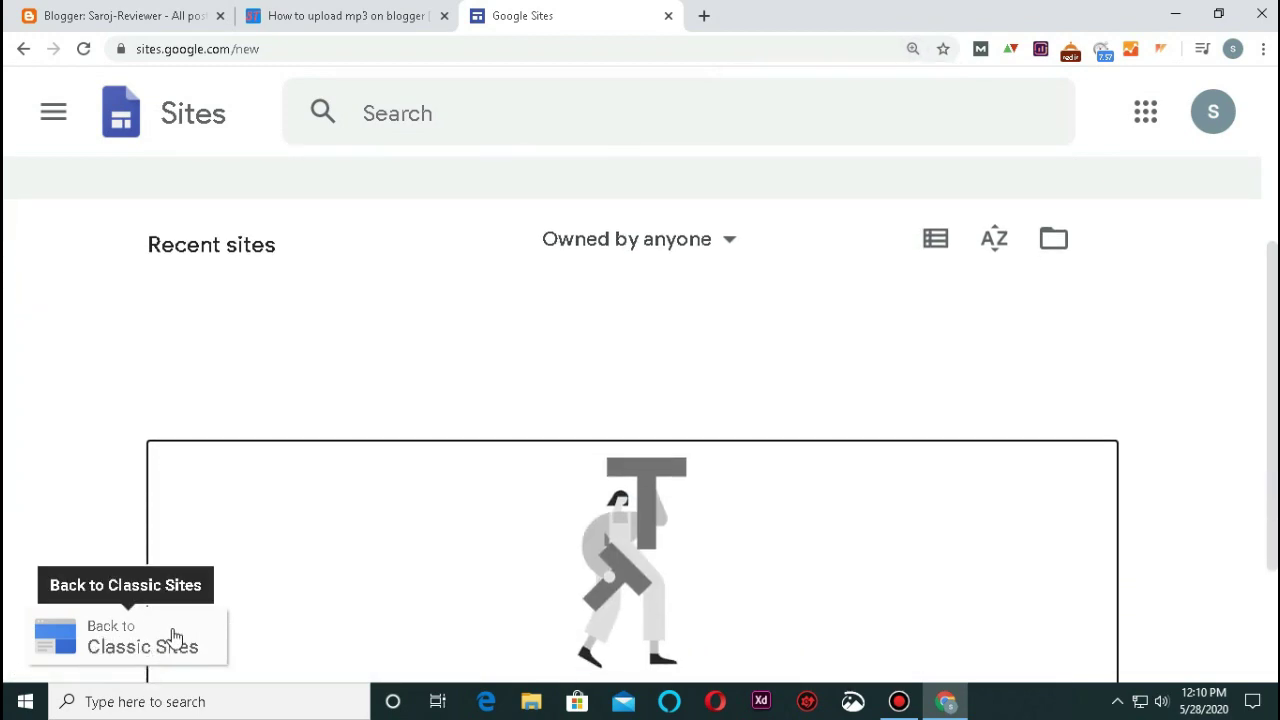
click(172, 636)
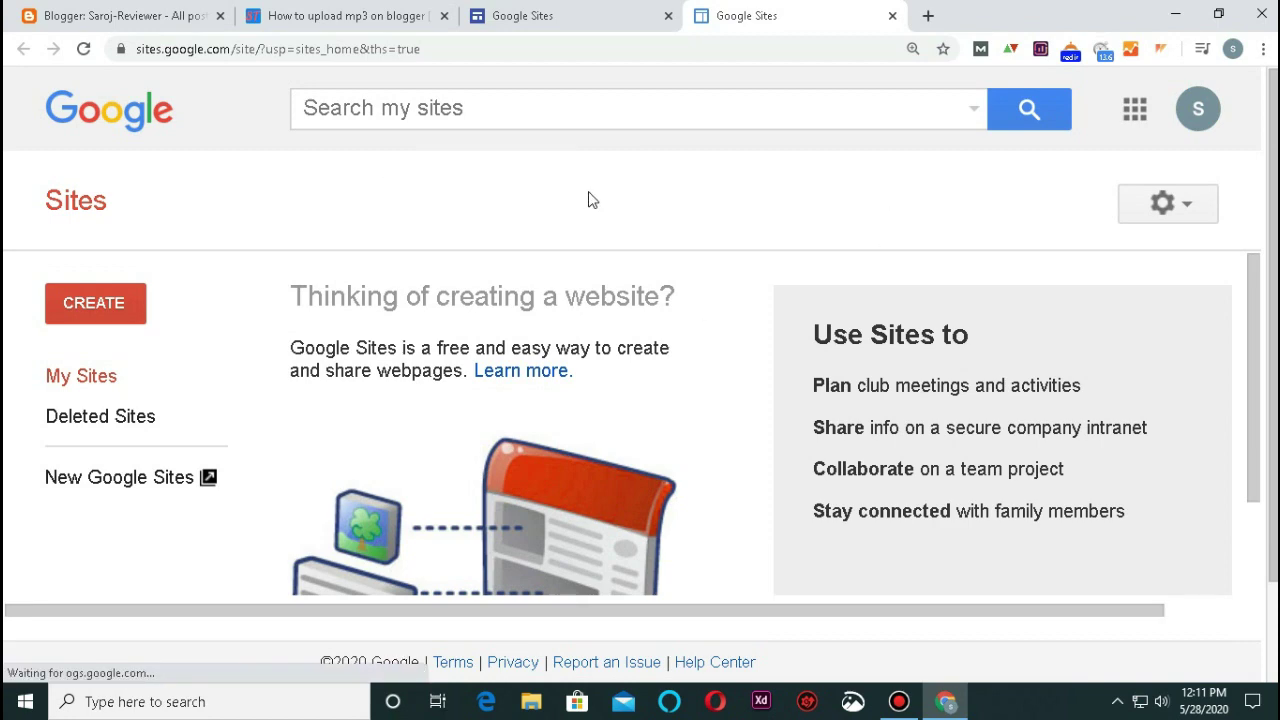
click(95, 303)
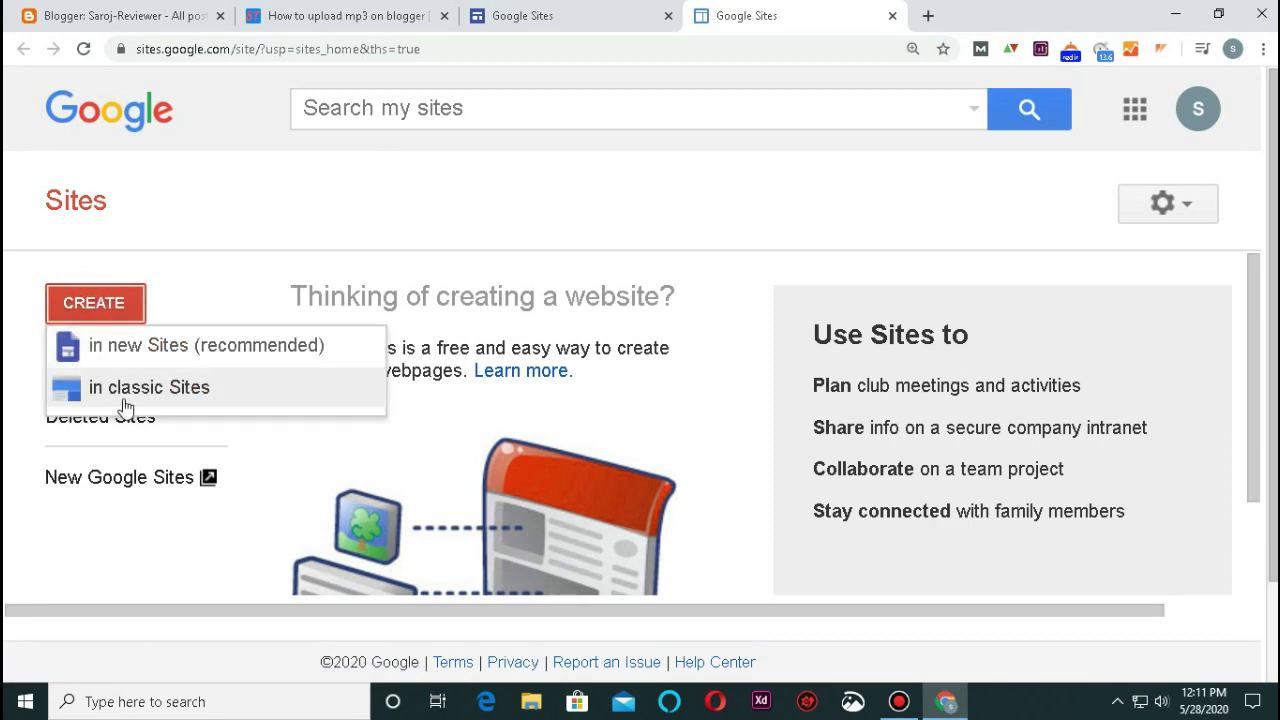
click(250, 398)
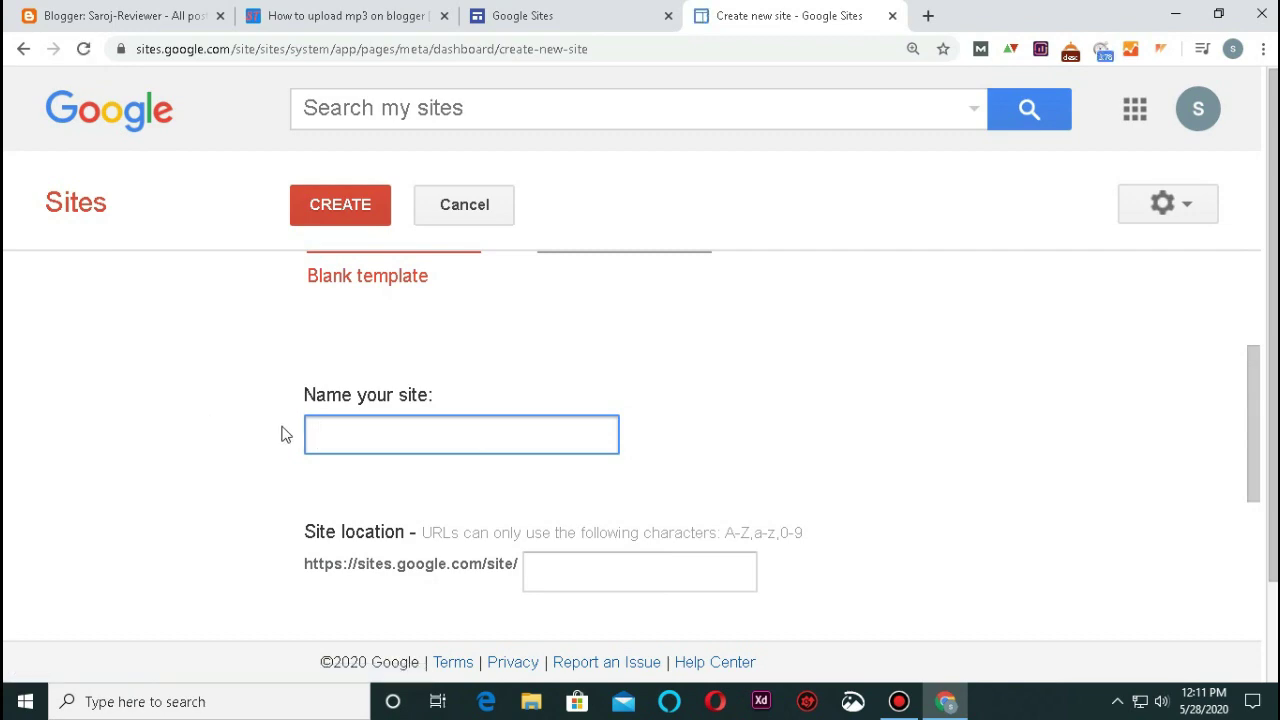
Name the new site lyricsNepal2020.
text(Mus)
key(BackSpace)
key(BackSpace)
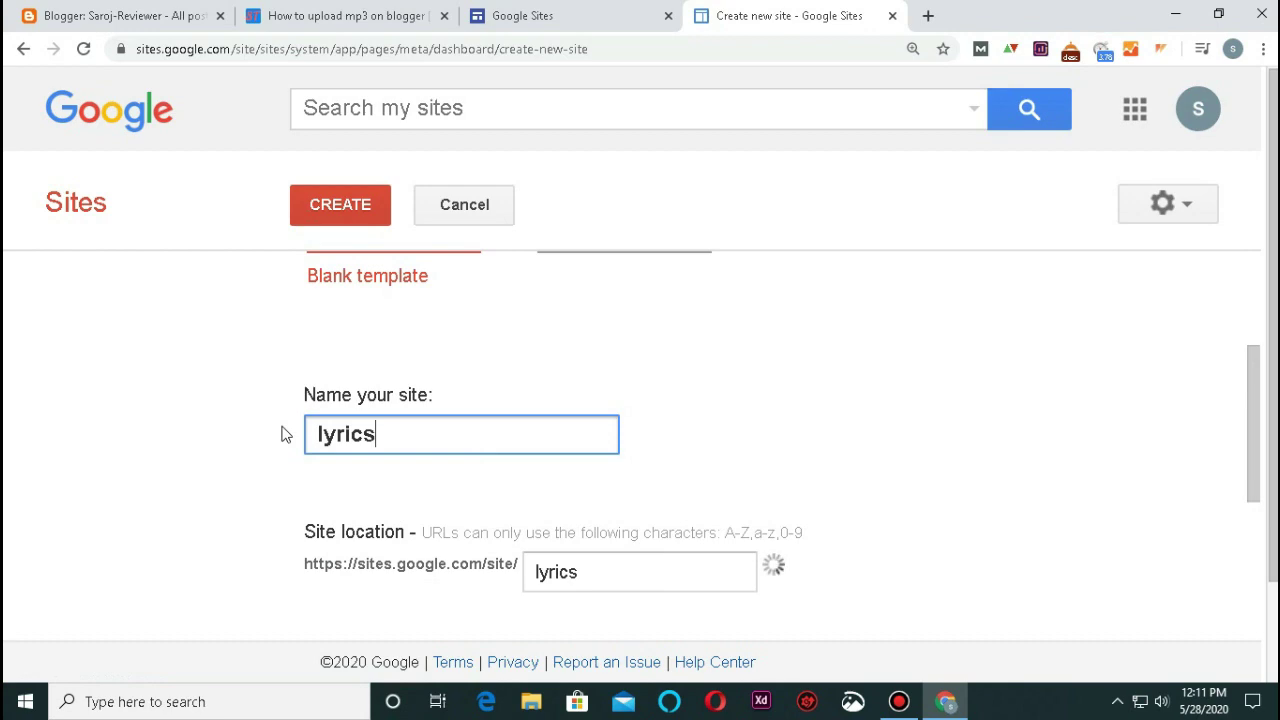
text(lyricsNepl)
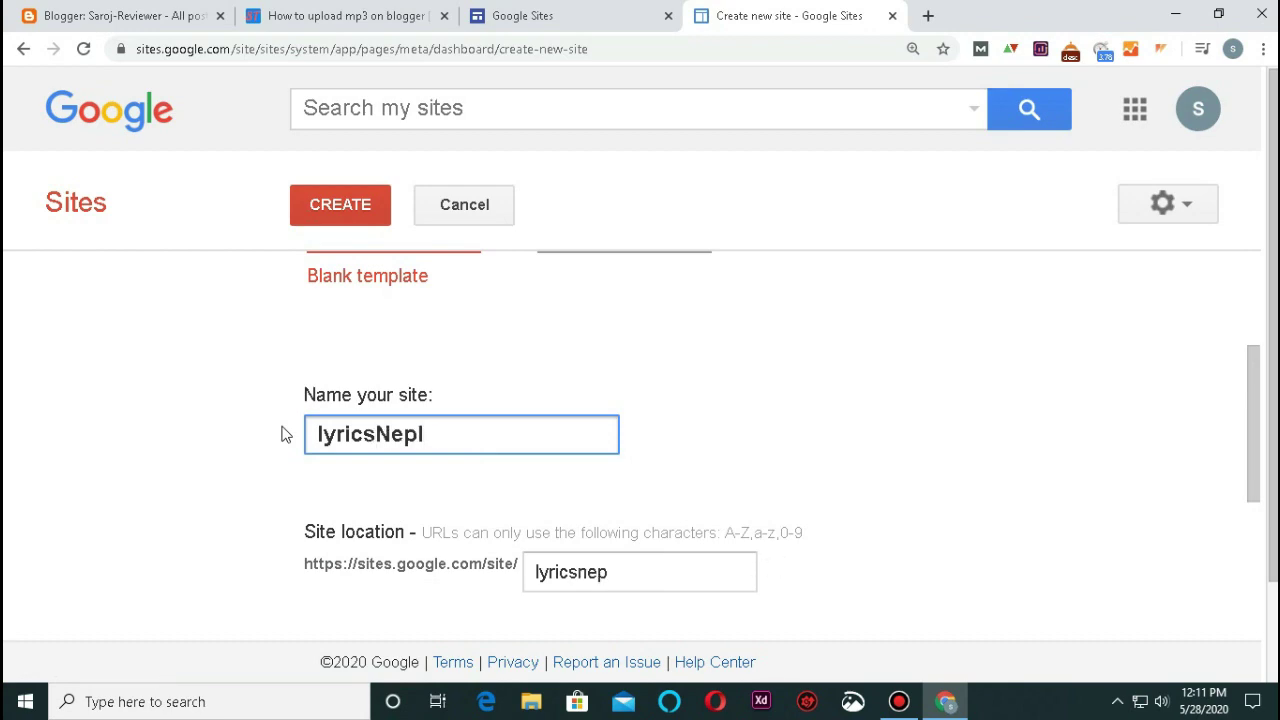
key(BackSpace)
text(al2020)
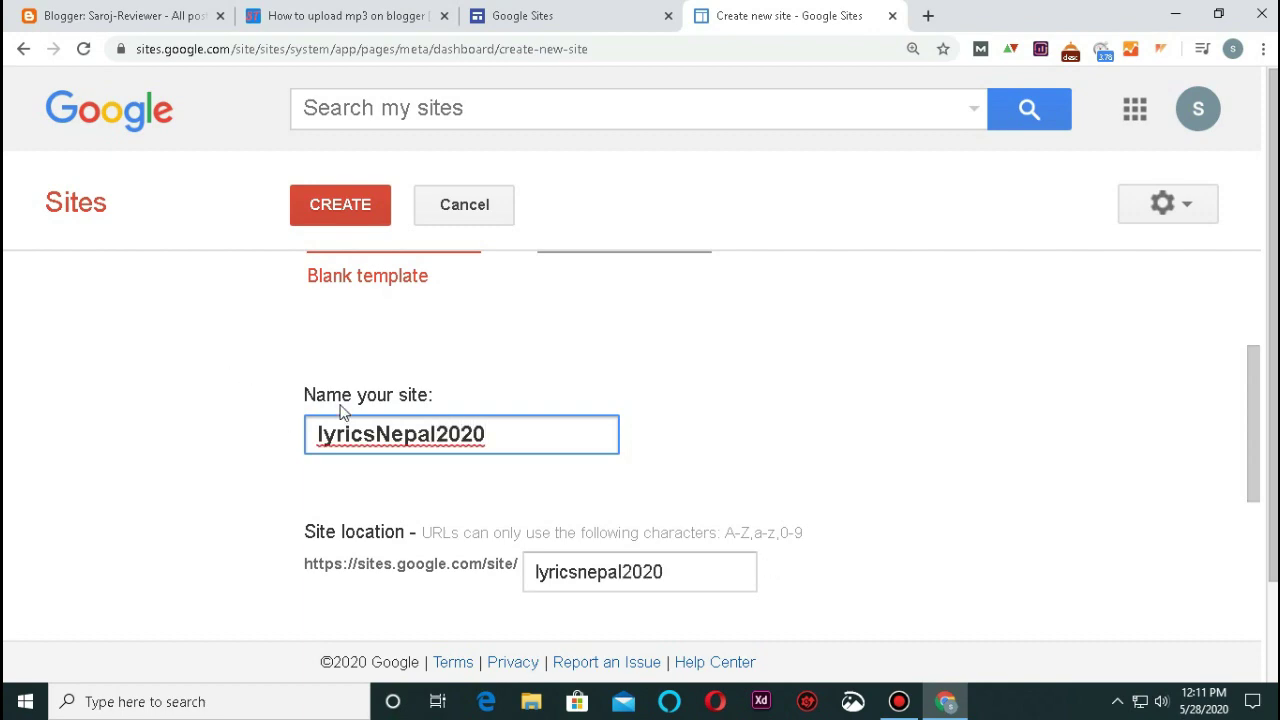
Complete the "I'm not a robot" check by selecting the four image squares containing the bus and verifying.
scroll(340, 410, down, 3)
click(360, 550)
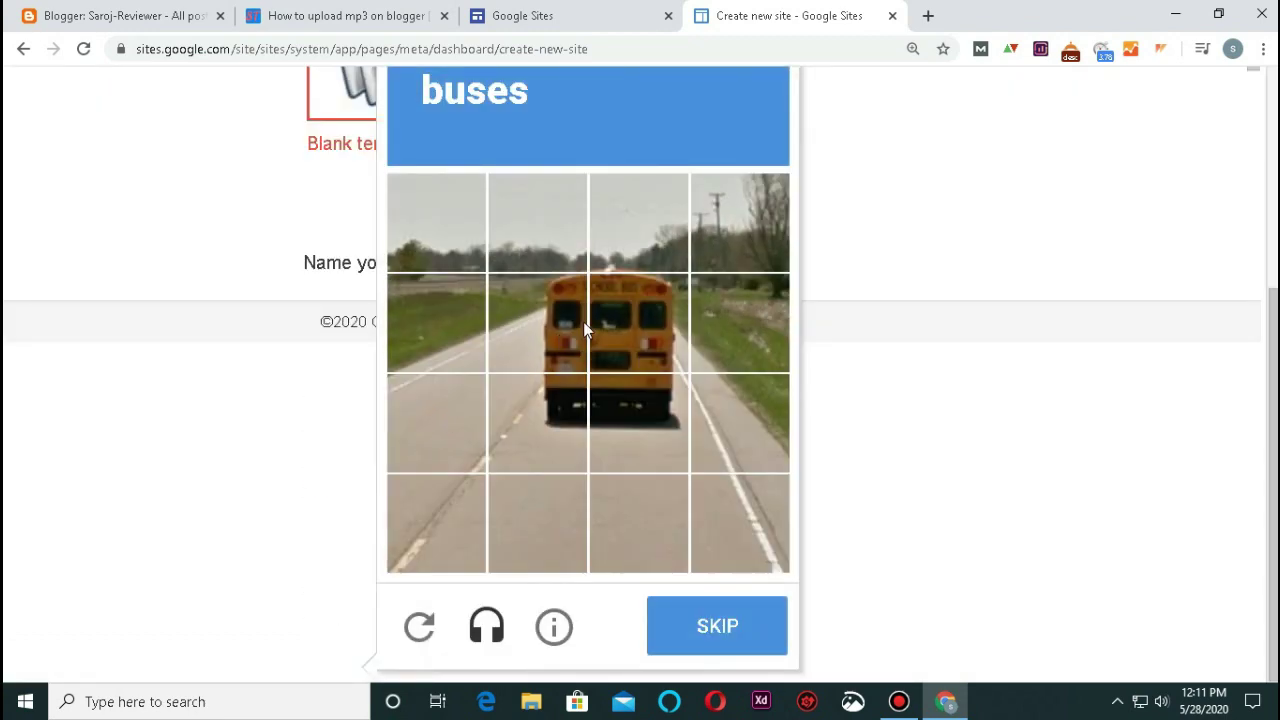
click(610, 318)
click(638, 316)
click(570, 325)
click(612, 335)
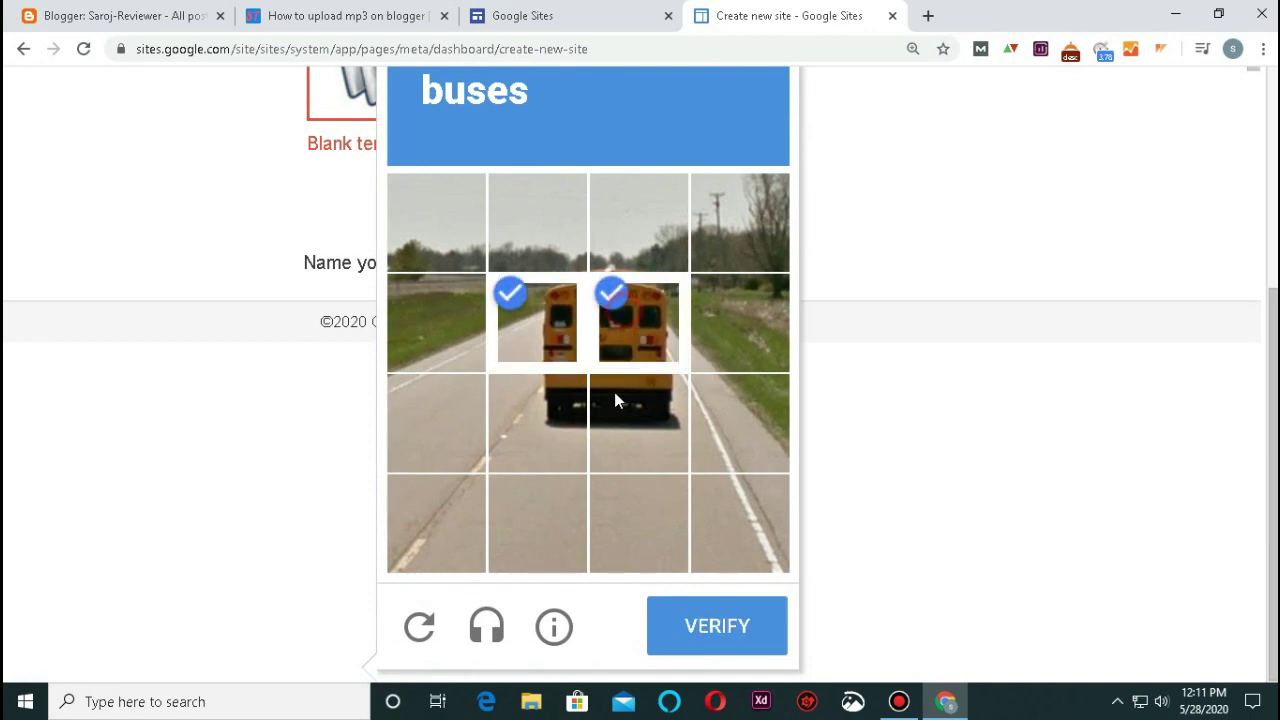
click(570, 415)
click(631, 405)
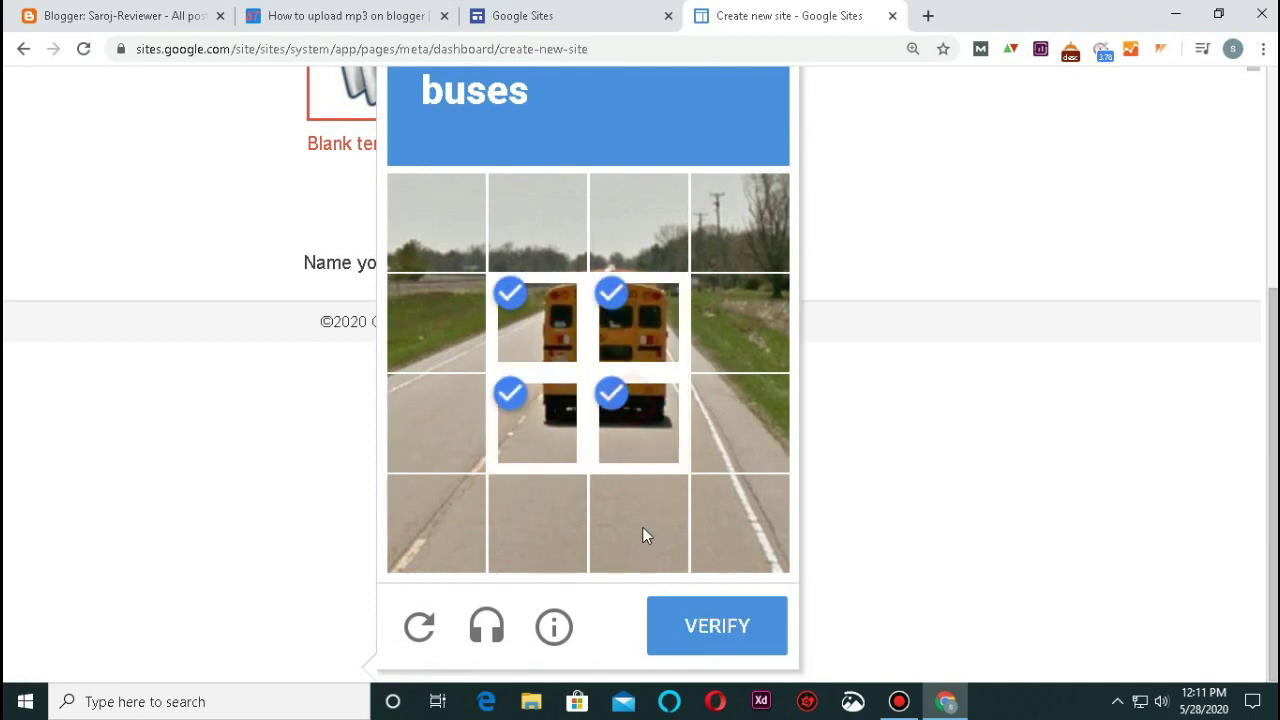
click(713, 627)
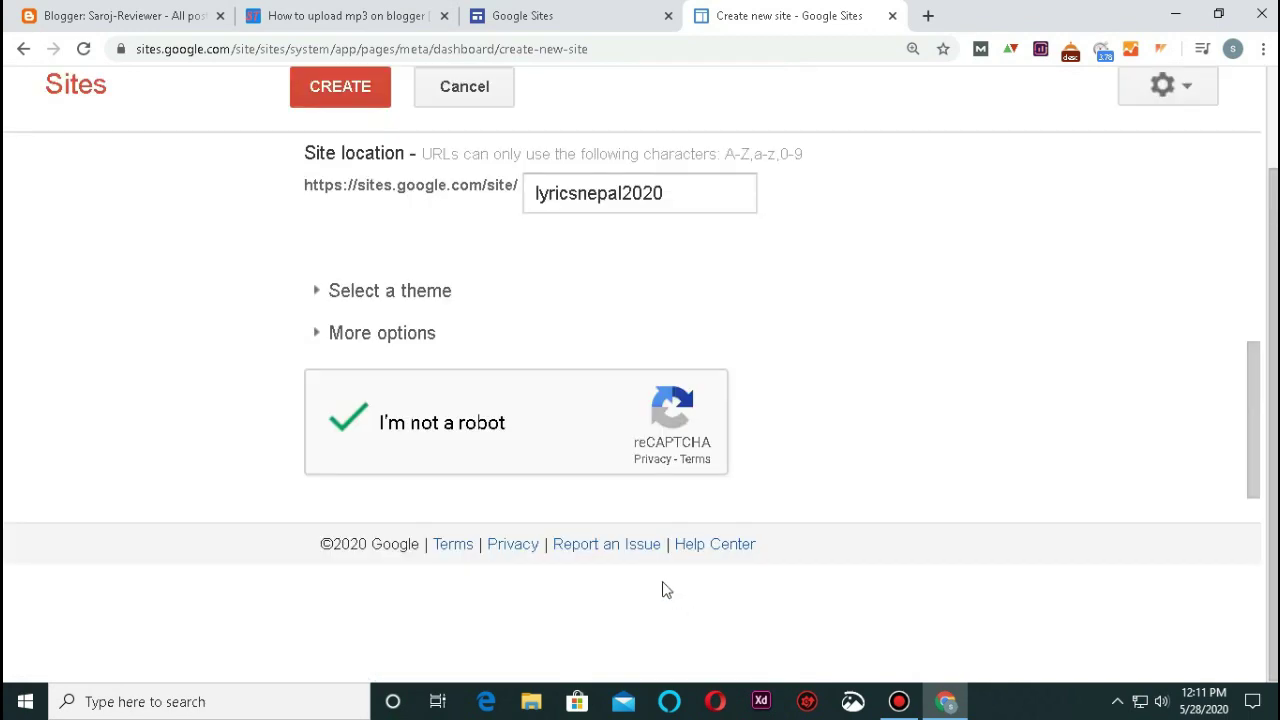
Create the lyricsNepal2020 site with the blank template.
scroll(362, 510, up, 5)
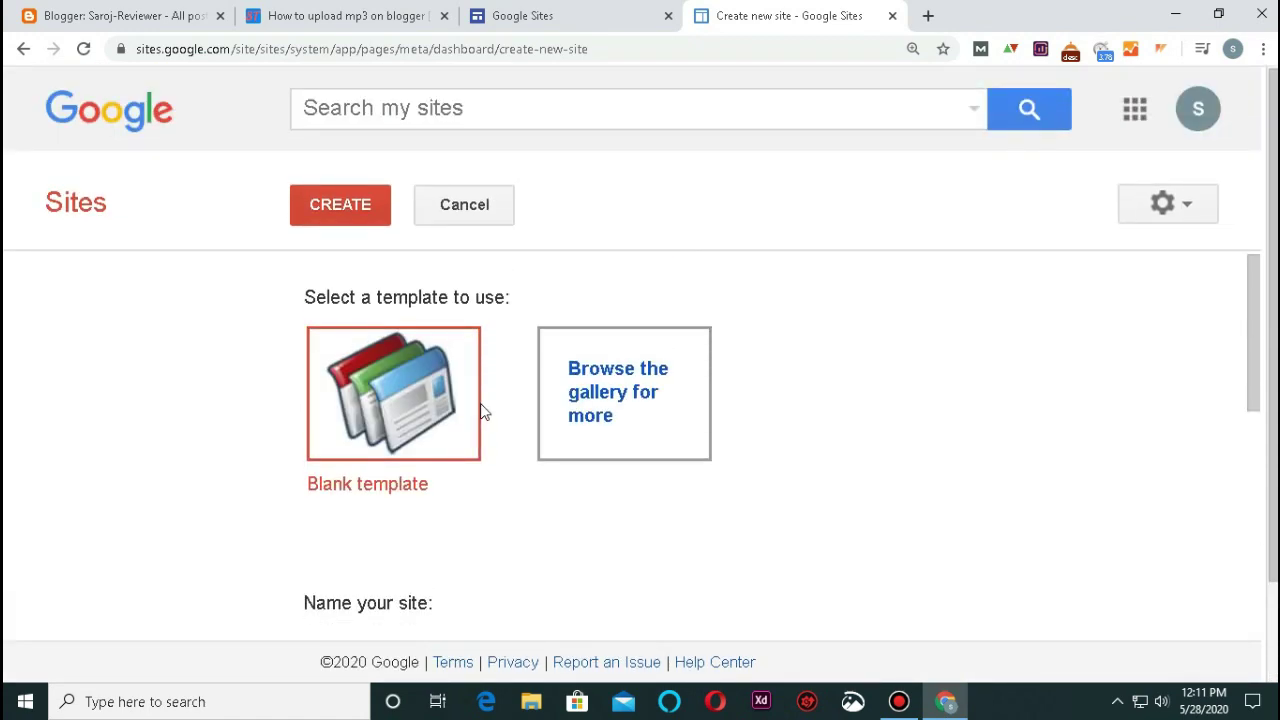
scroll(483, 410, down, 4)
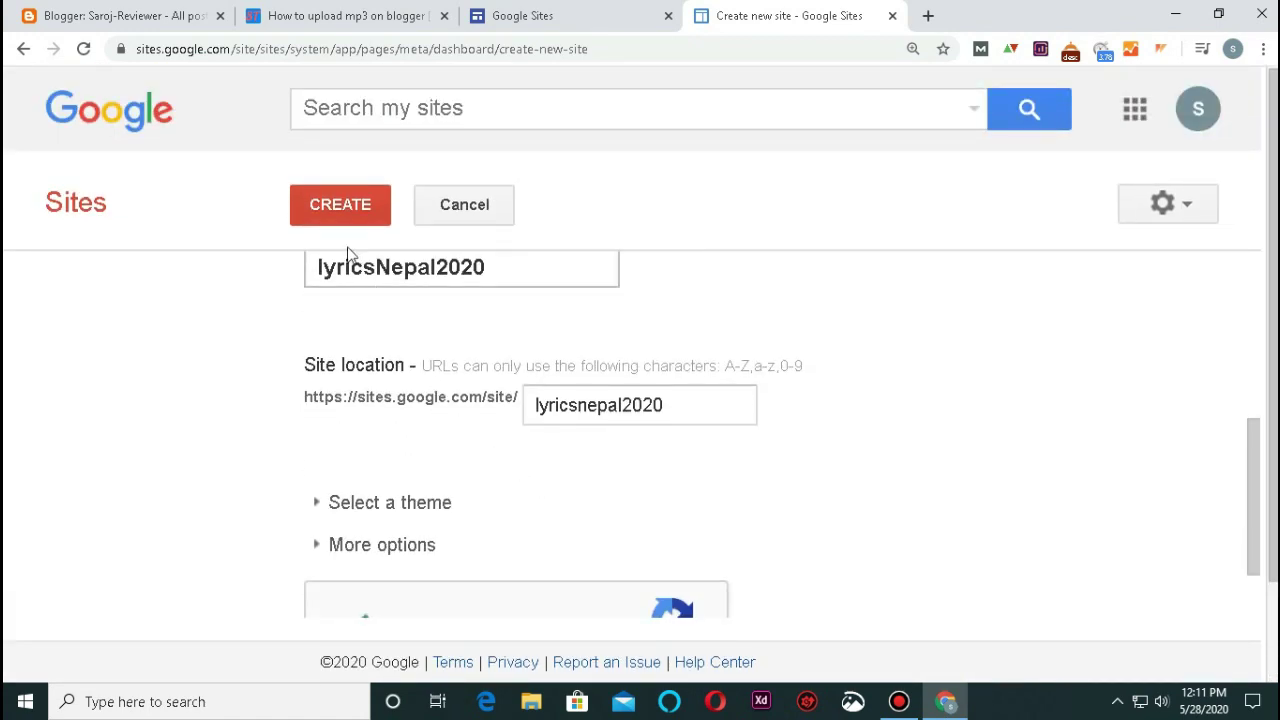
click(330, 218)
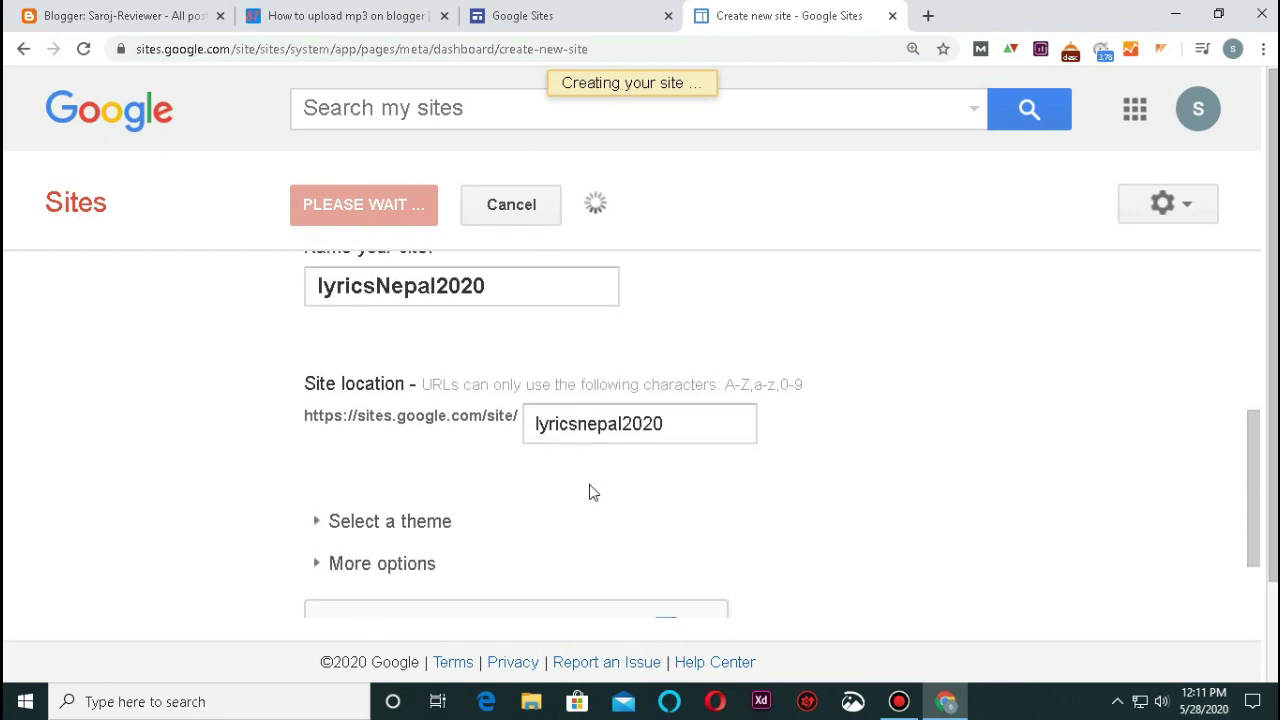
scroll(590, 491, up, 2)
scroll(489, 389, down, 1)
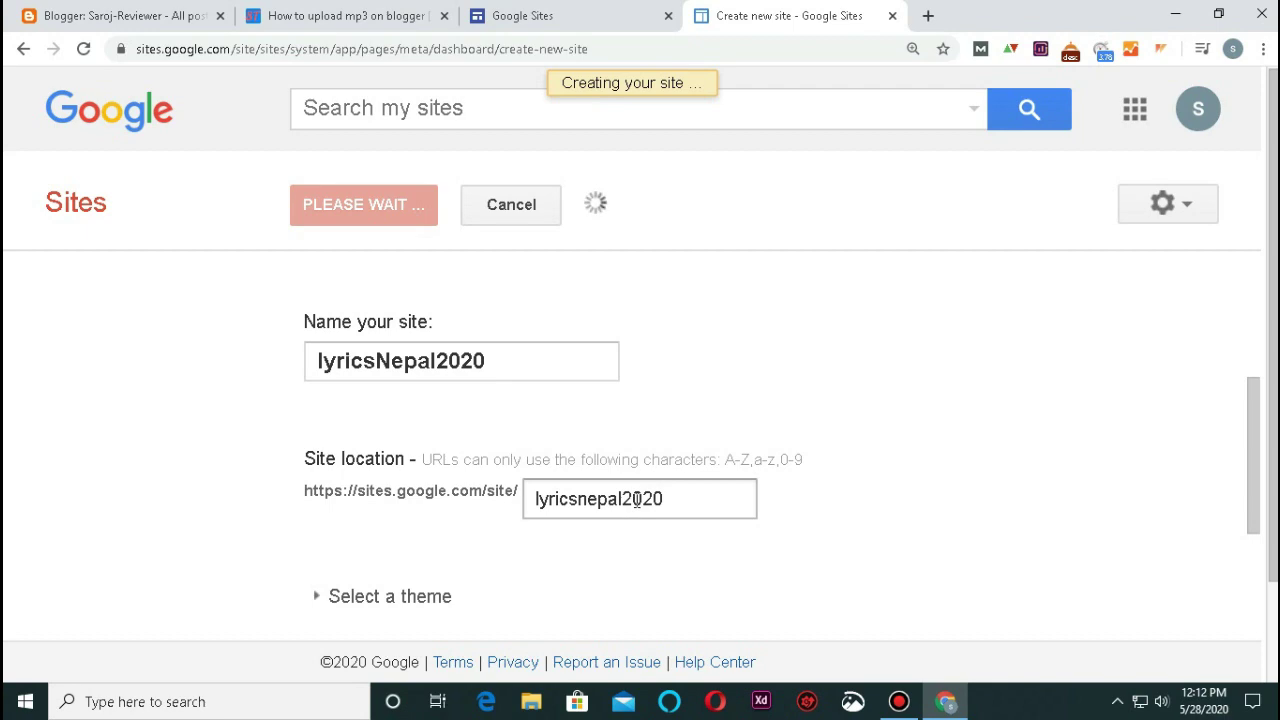
scroll(636, 502, down, 2)
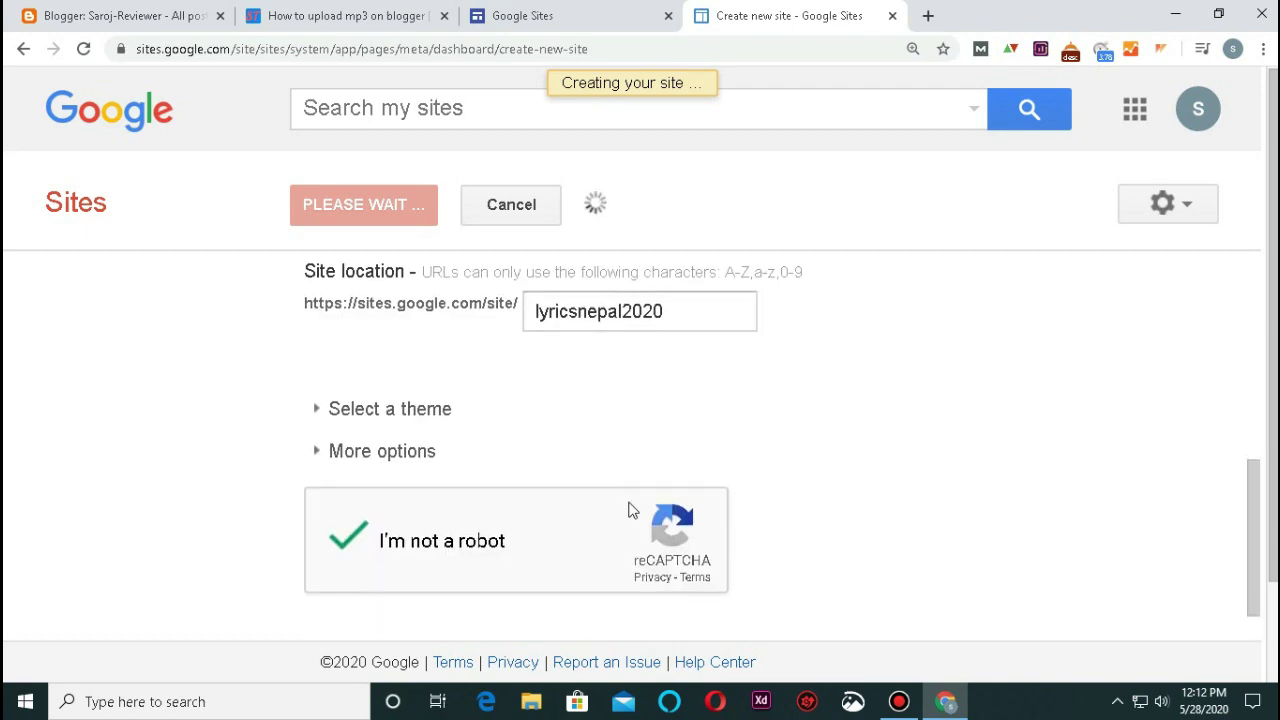
scroll(630, 508, up, 2)
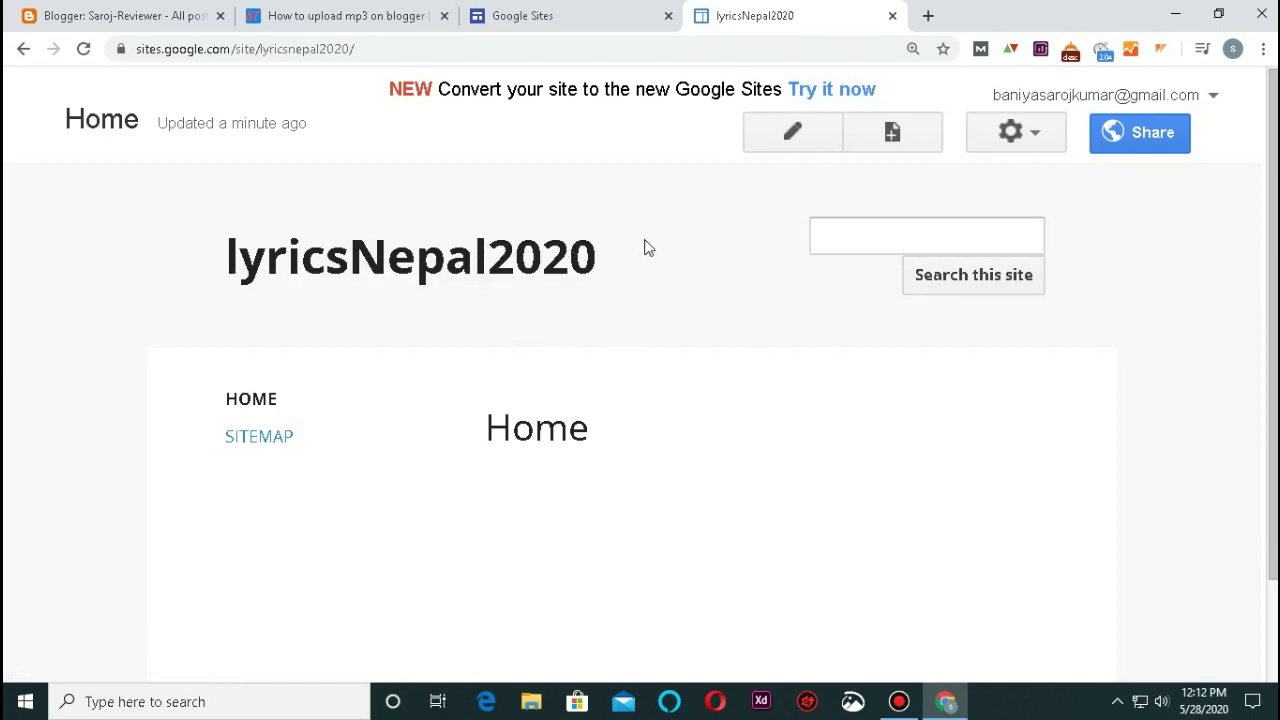
Start a new page in the lyricsNepal2020 site and name it "lyrics store".
scroll(600, 262, down, 1)
key(ctrl+minus)
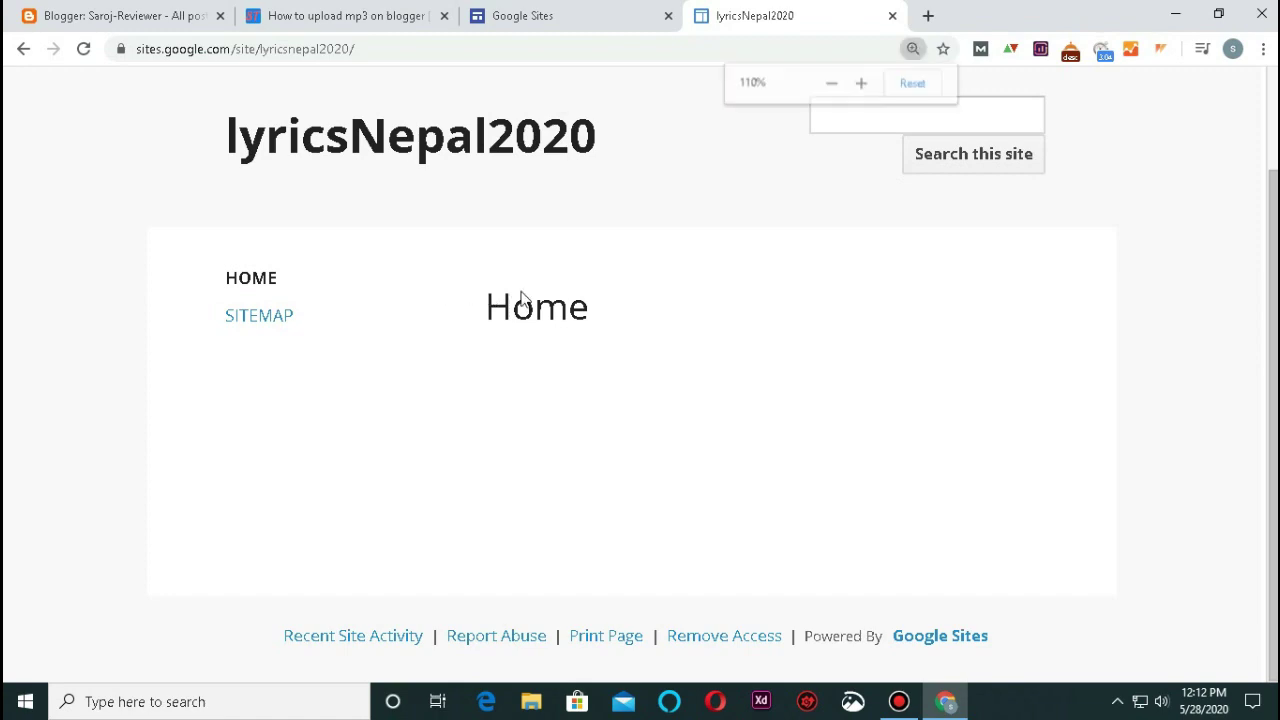
key(ctrl+minus)
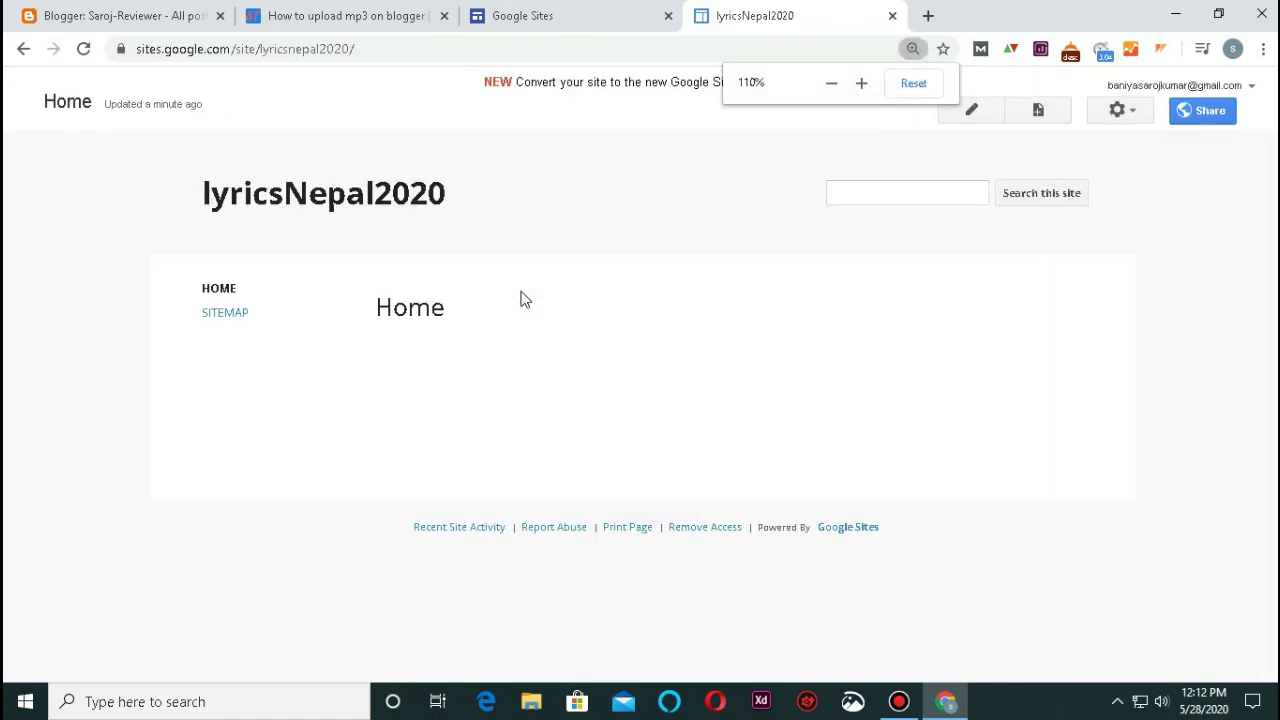
key(ctrl+plus)
key(ctrl+plus)
key(ctrl+plus)
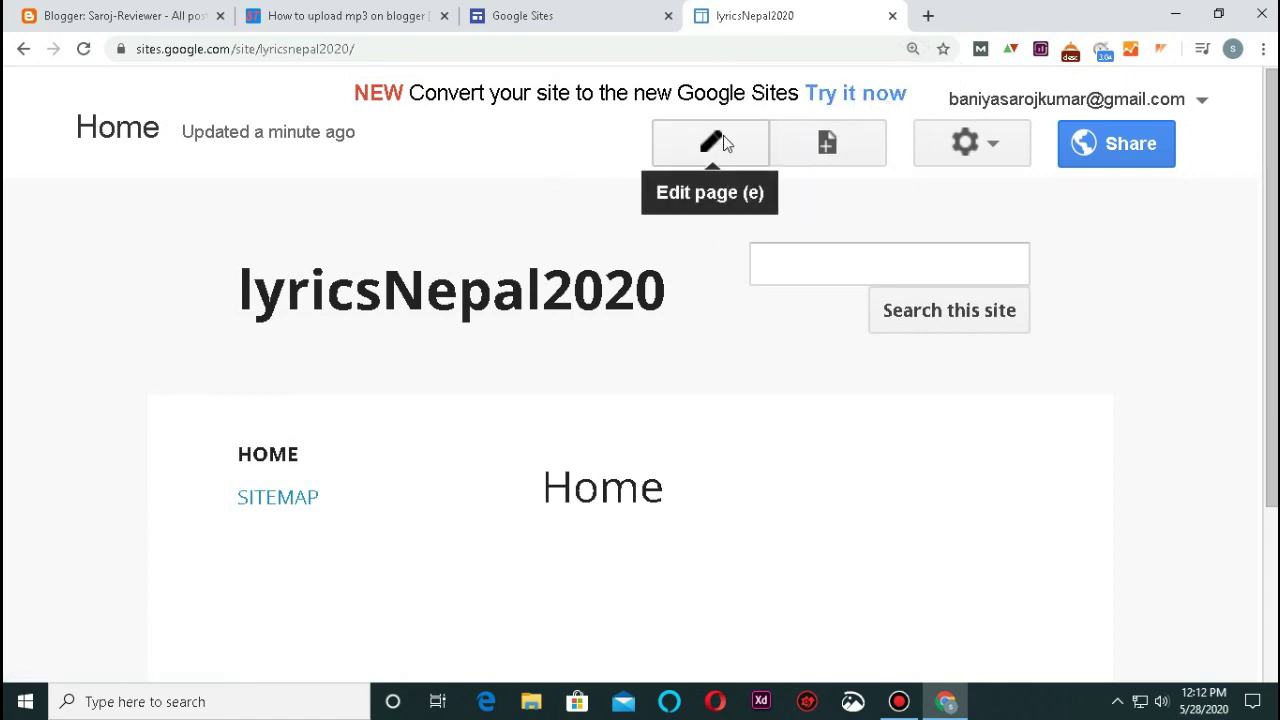
click(839, 147)
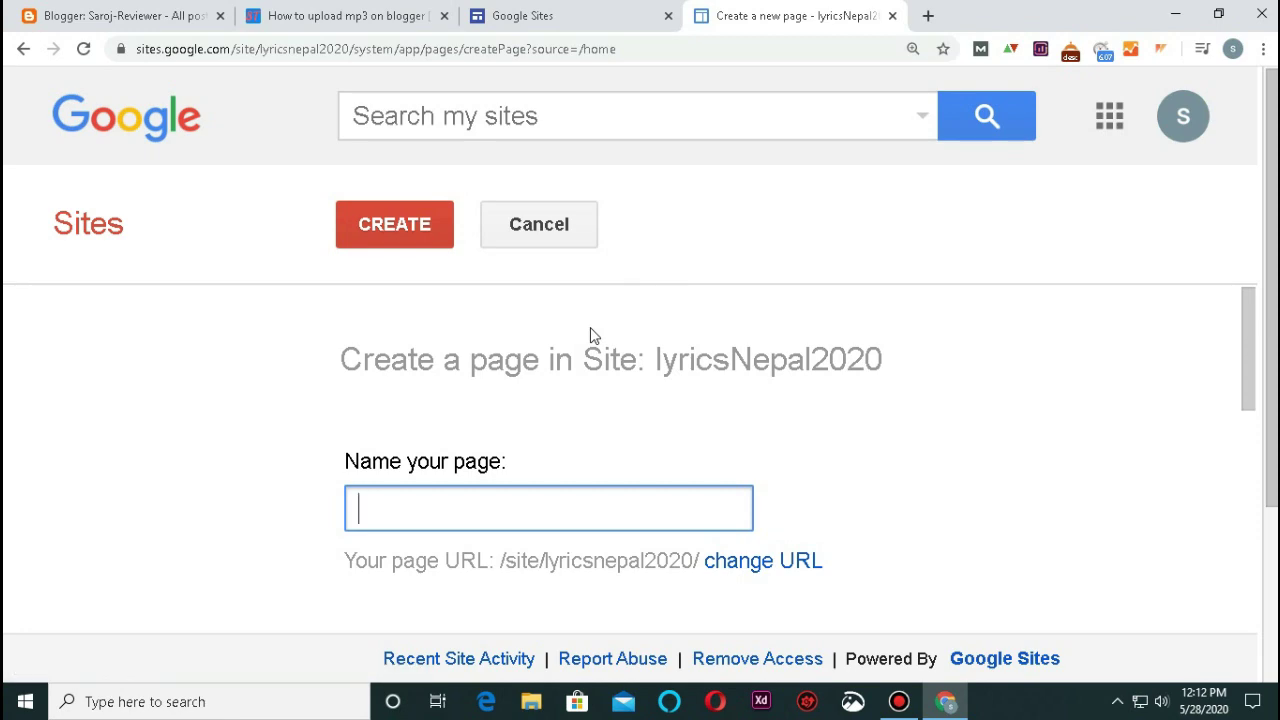
text(lyrics)
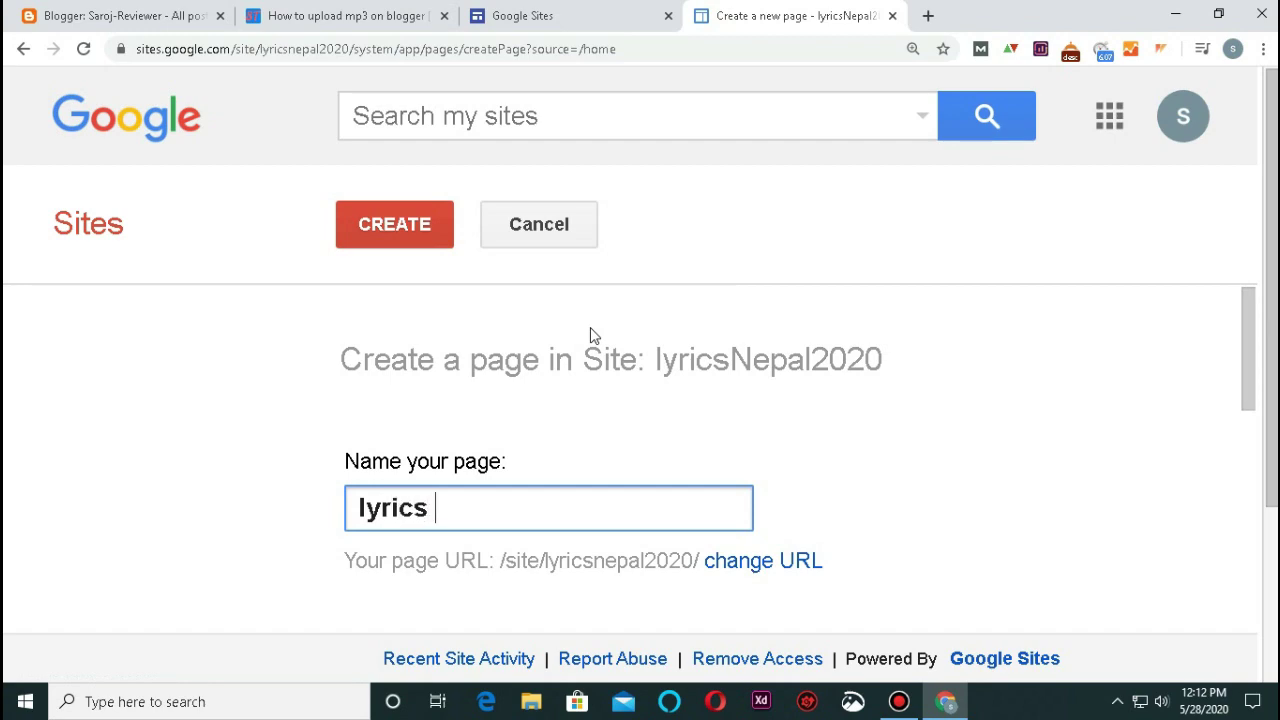
text( store)
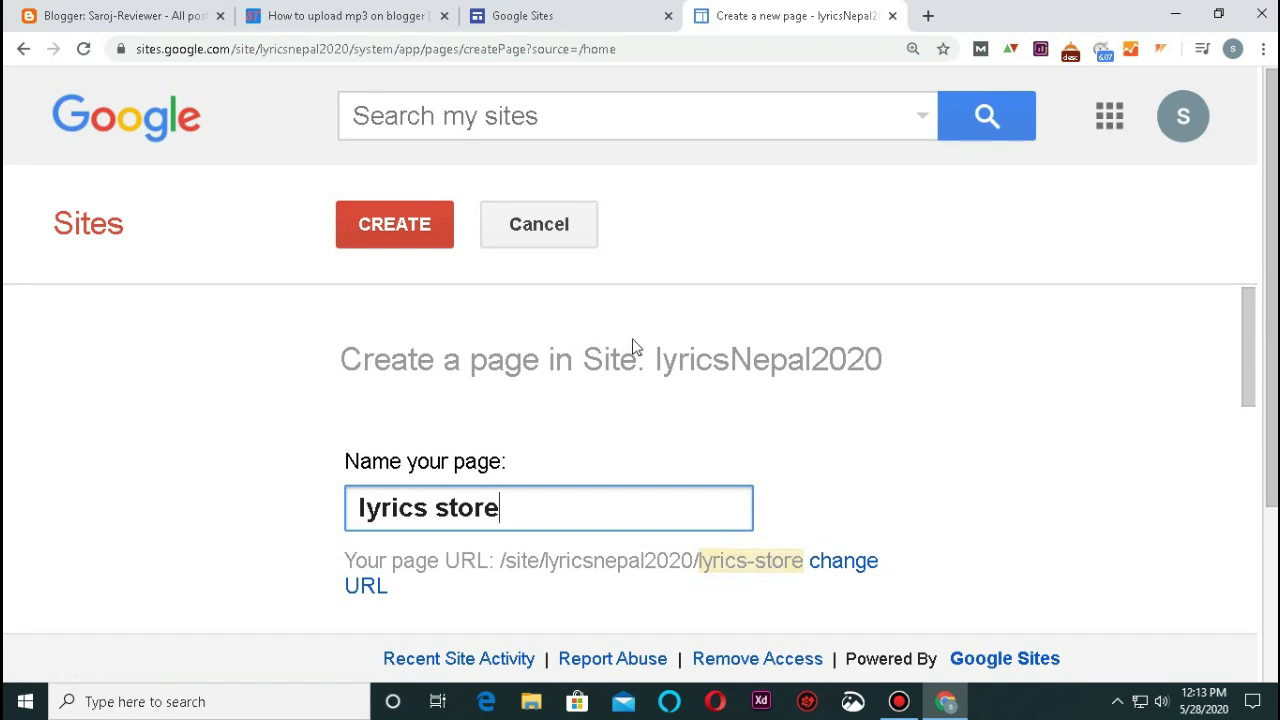
Create the lyrics store page at the top level of the site.
scroll(632, 346, down, 5)
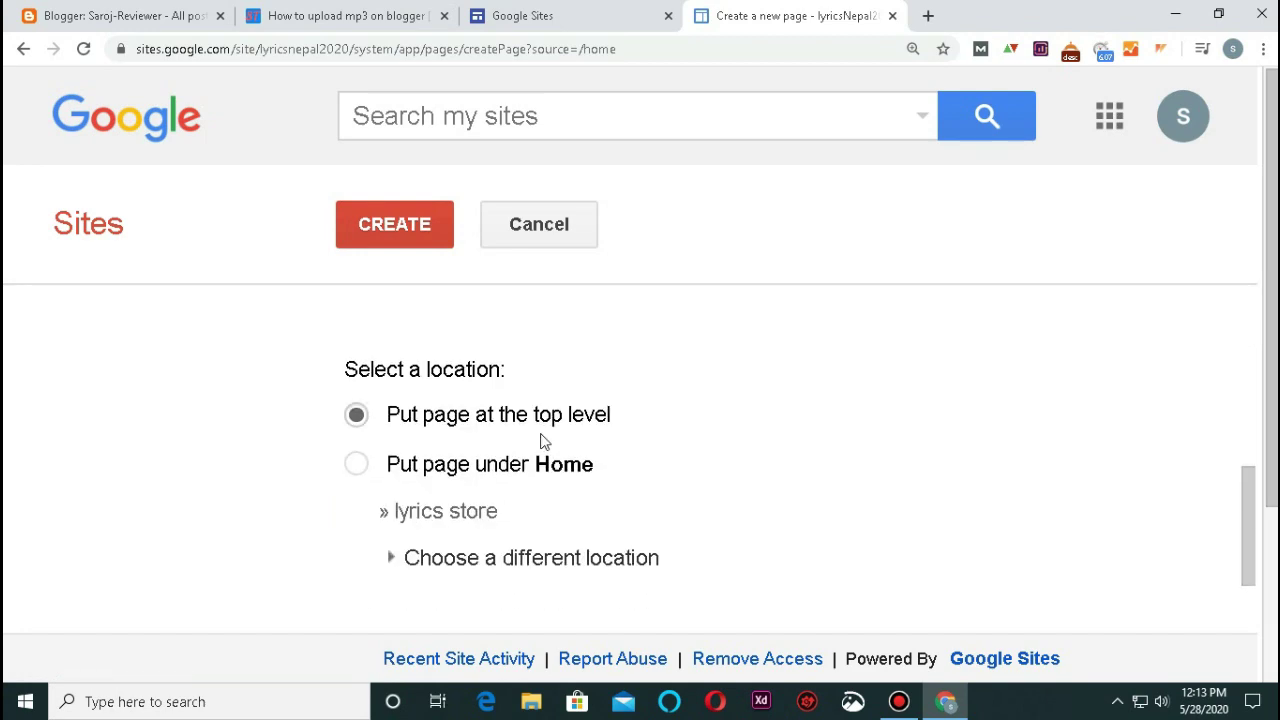
scroll(543, 441, down, 1)
scroll(529, 466, up, 5)
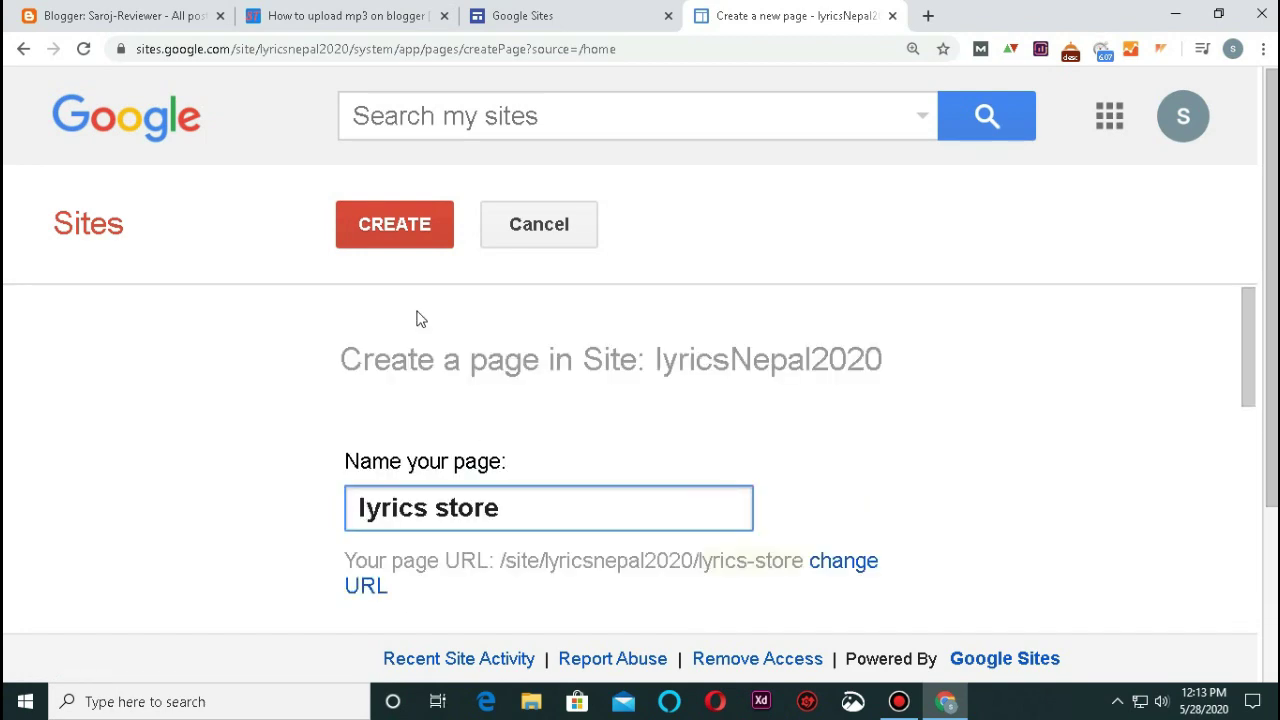
click(389, 226)
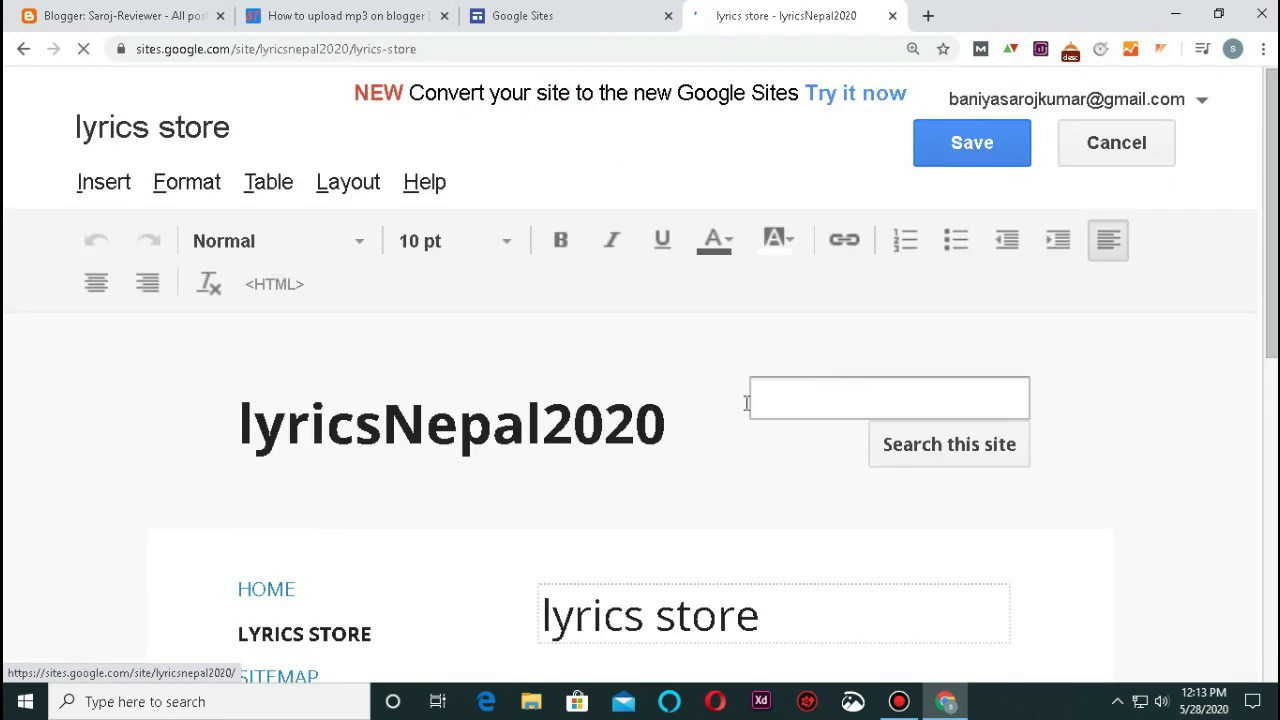
Attach the demo MP3 file from the Music folder in Downloads to the lyrics store page.
scroll(727, 440, down, 5)
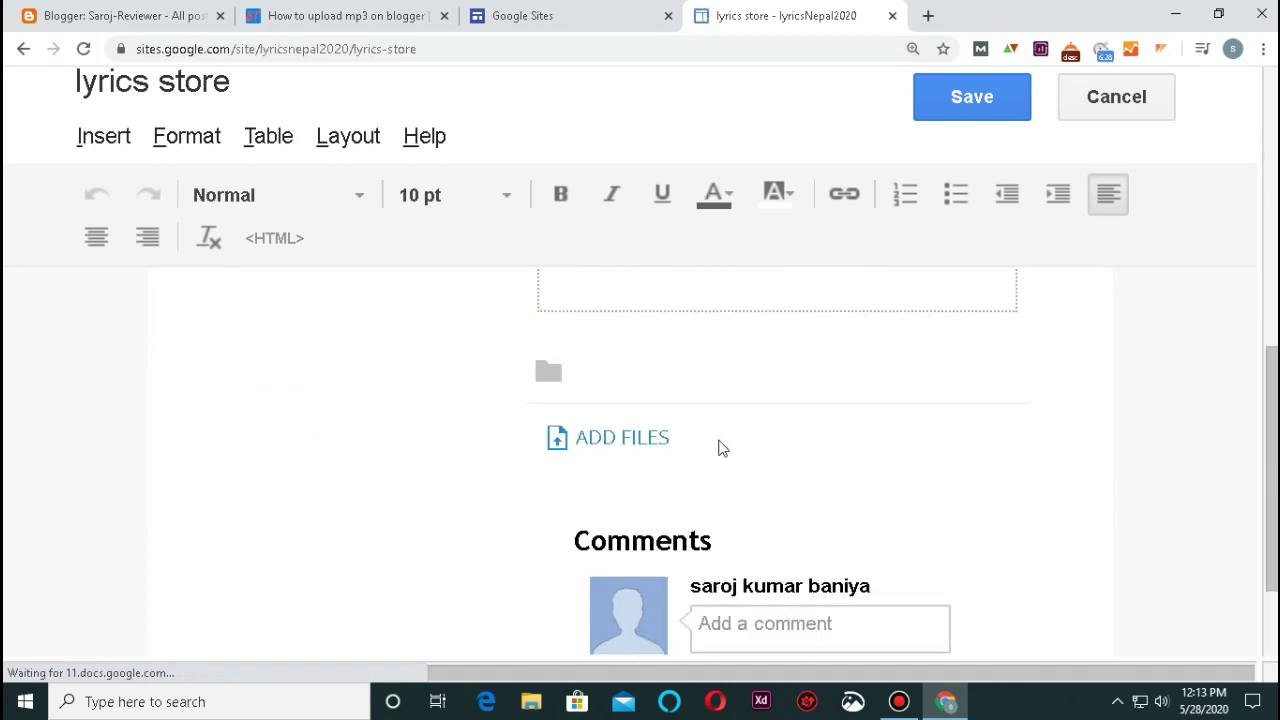
scroll(560, 434, up, 3)
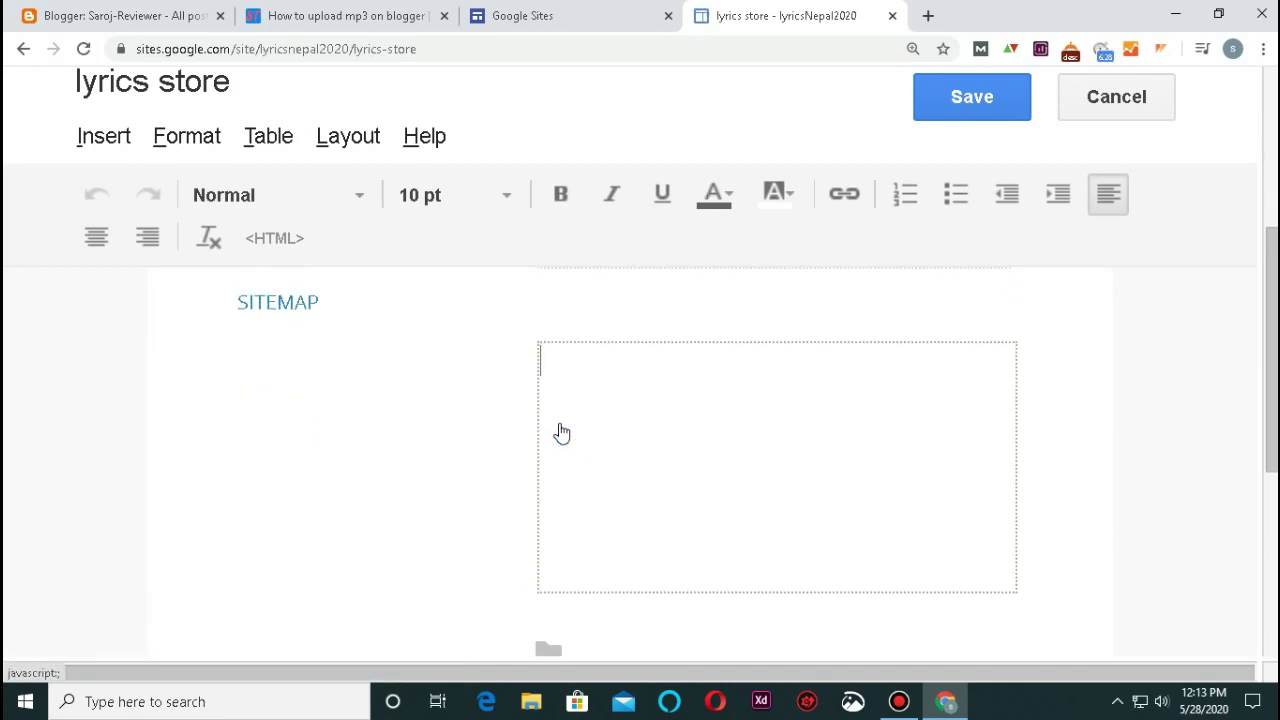
scroll(640, 429, down, 4)
scroll(660, 407, up, 1)
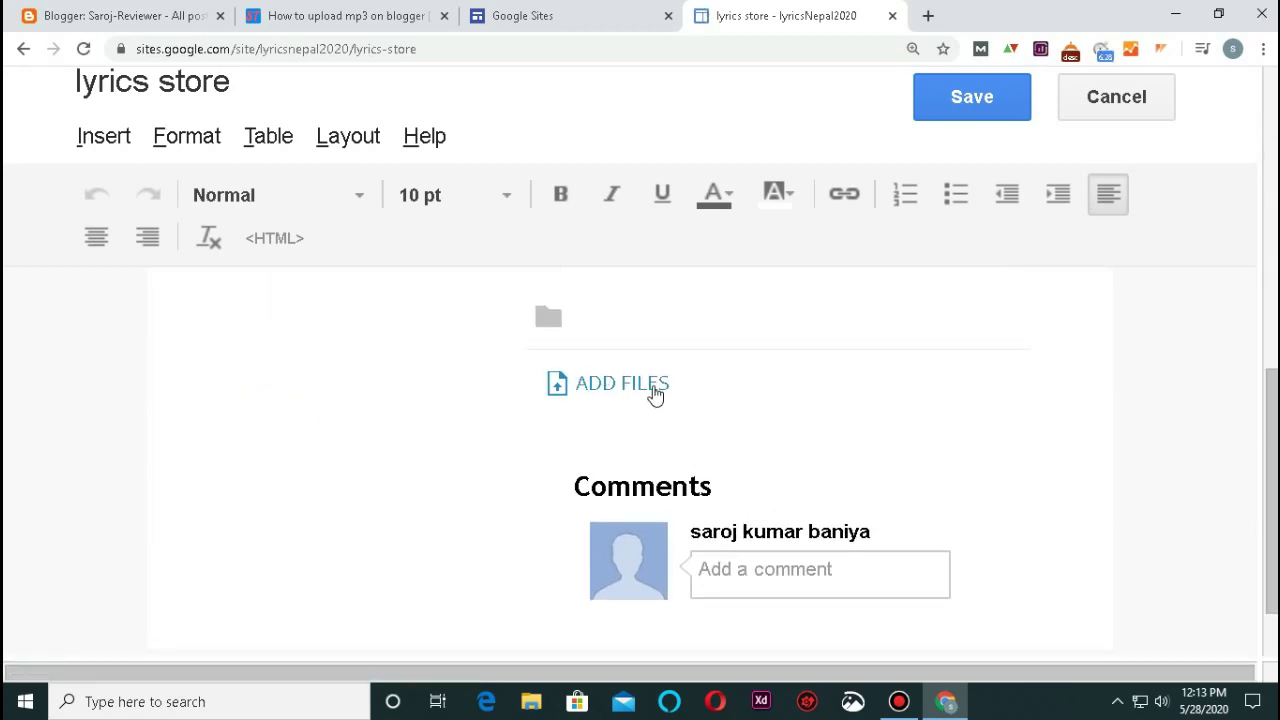
scroll(665, 400, up, 1)
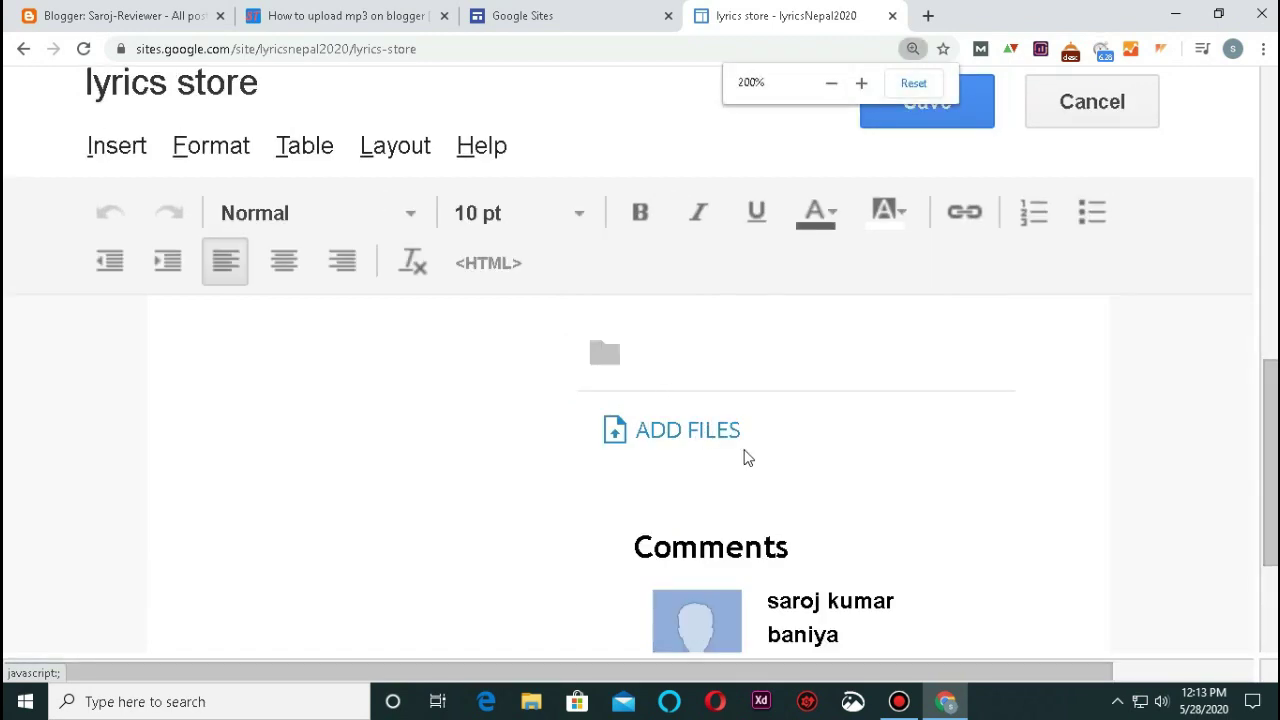
scroll(700, 450, up, 1)
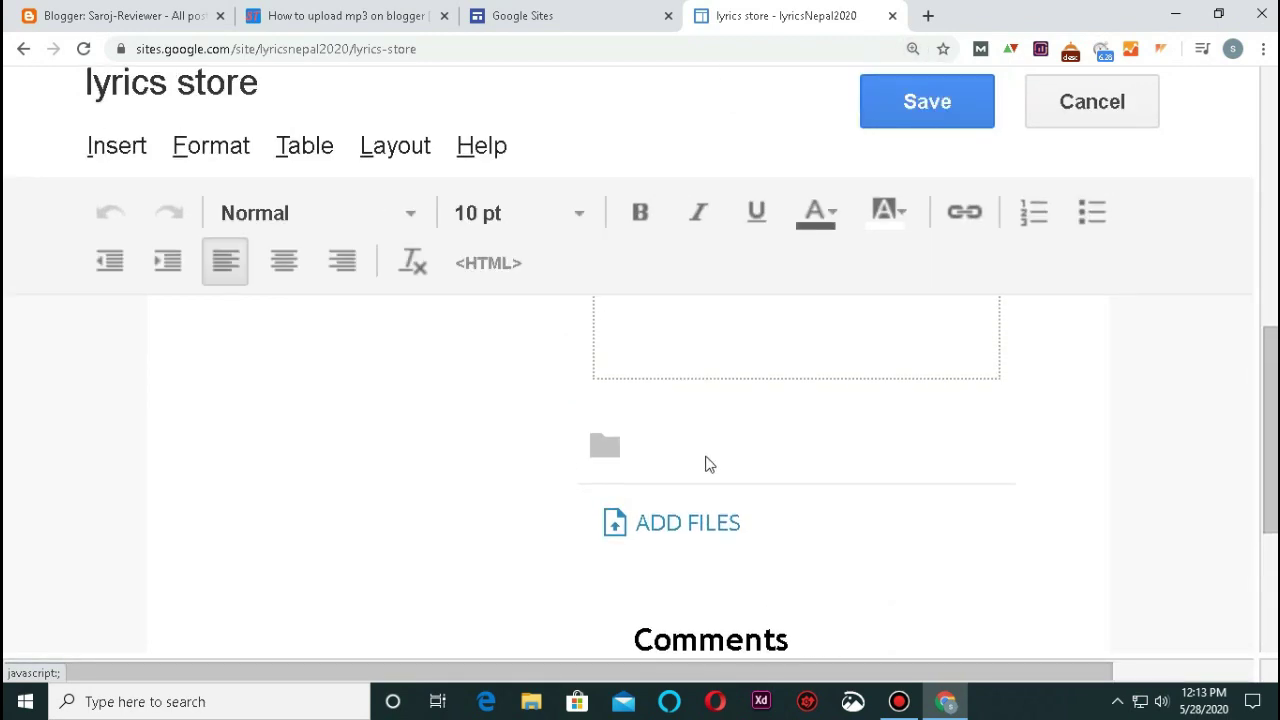
scroll(695, 445, down, 1)
click(685, 428)
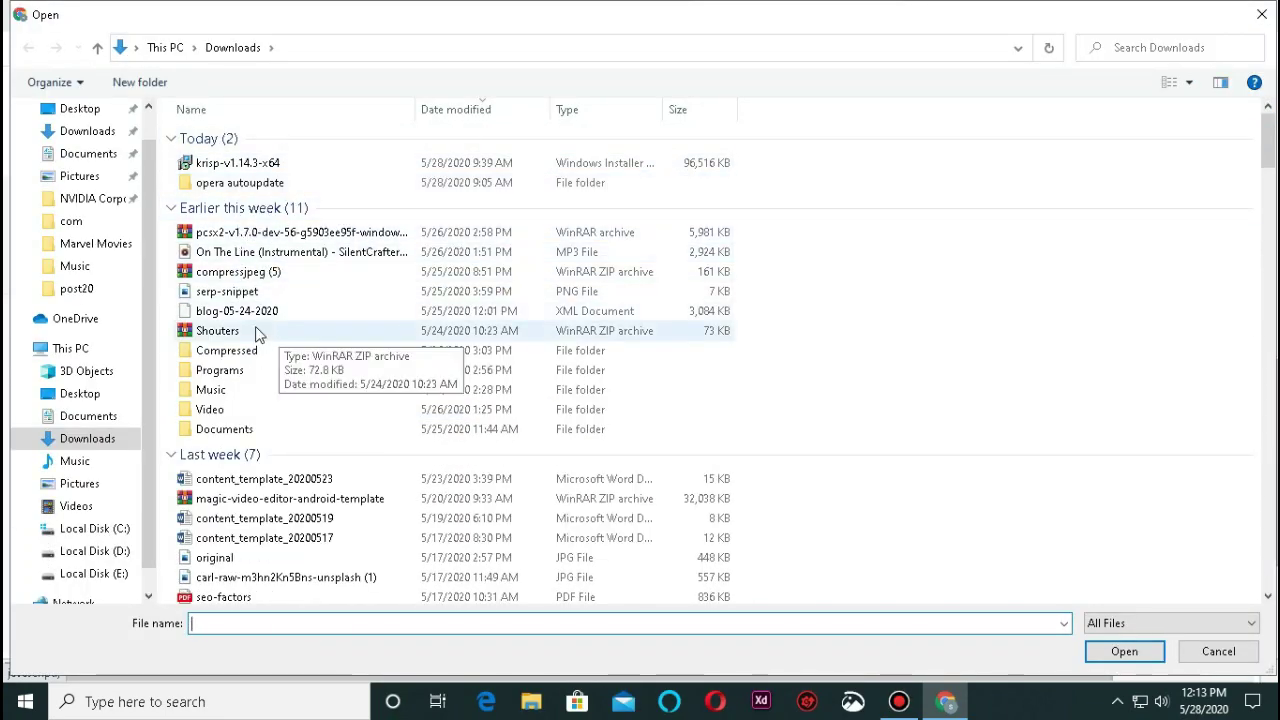
double_click(232, 390)
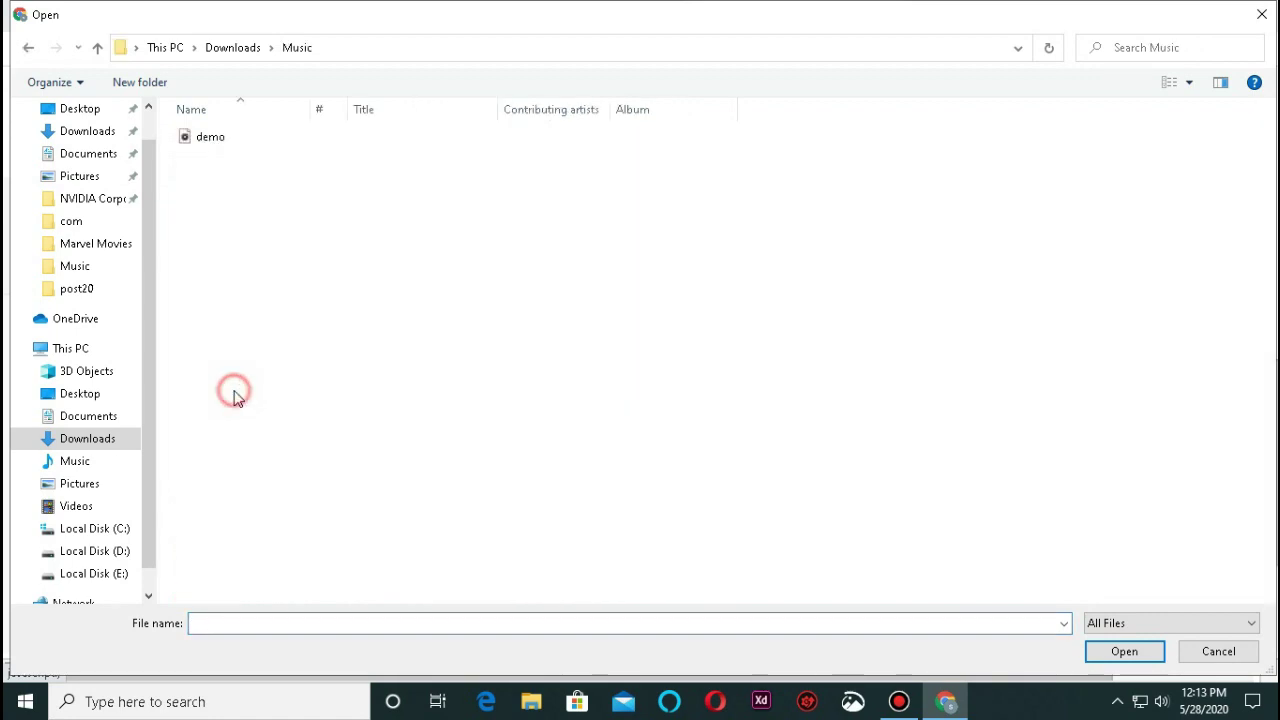
click(232, 138)
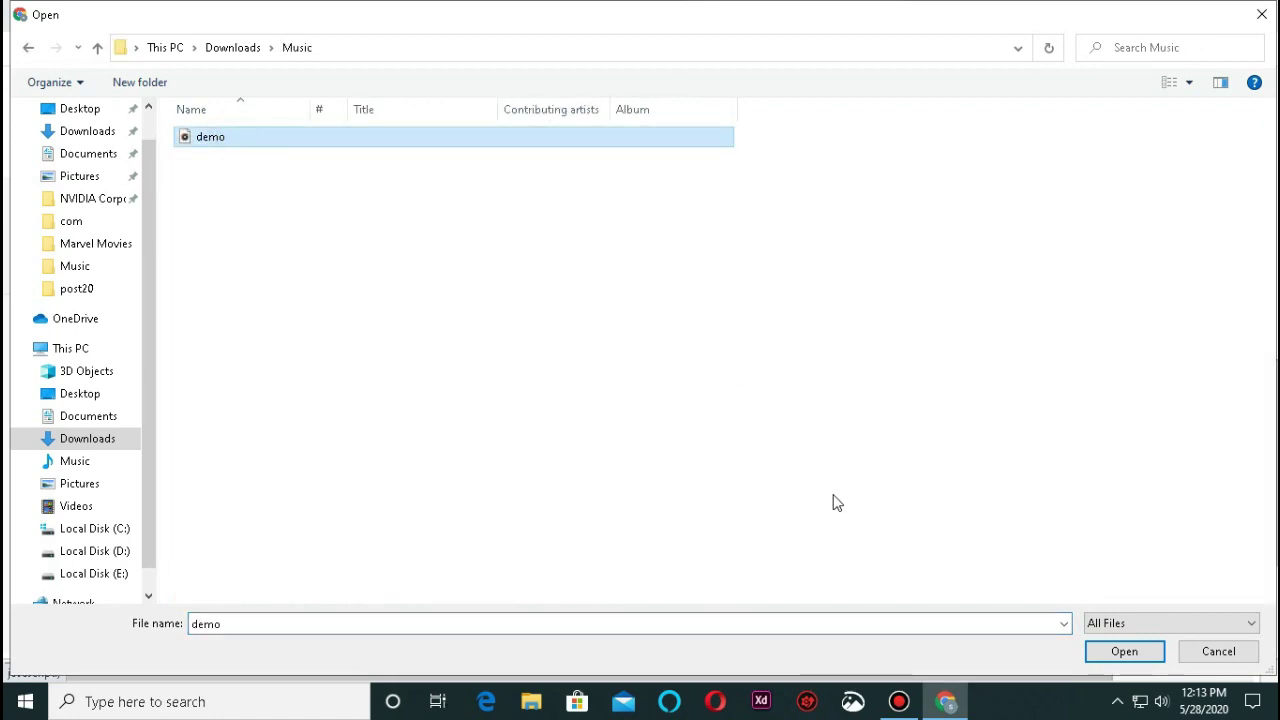
click(1124, 652)
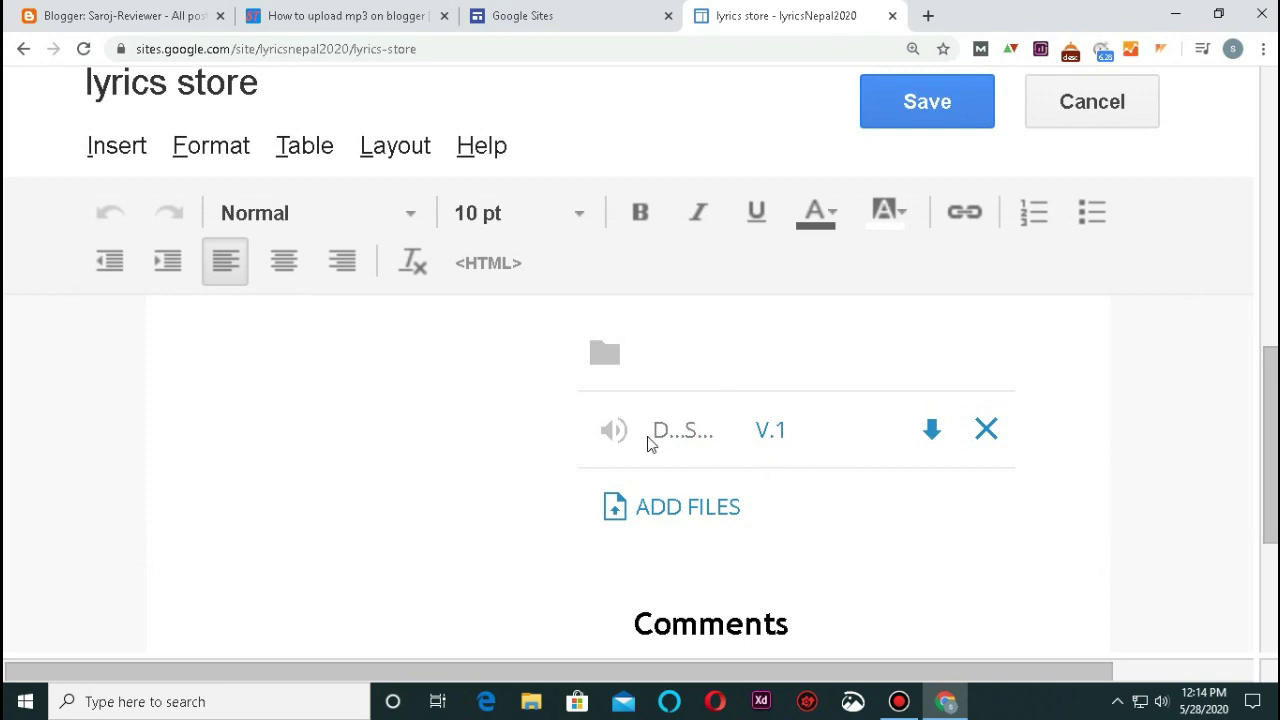
Save the lyrics store page with its attached audio file.
key(ctrl+minus)
key(ctrl+minus)
key(ctrl+minus)
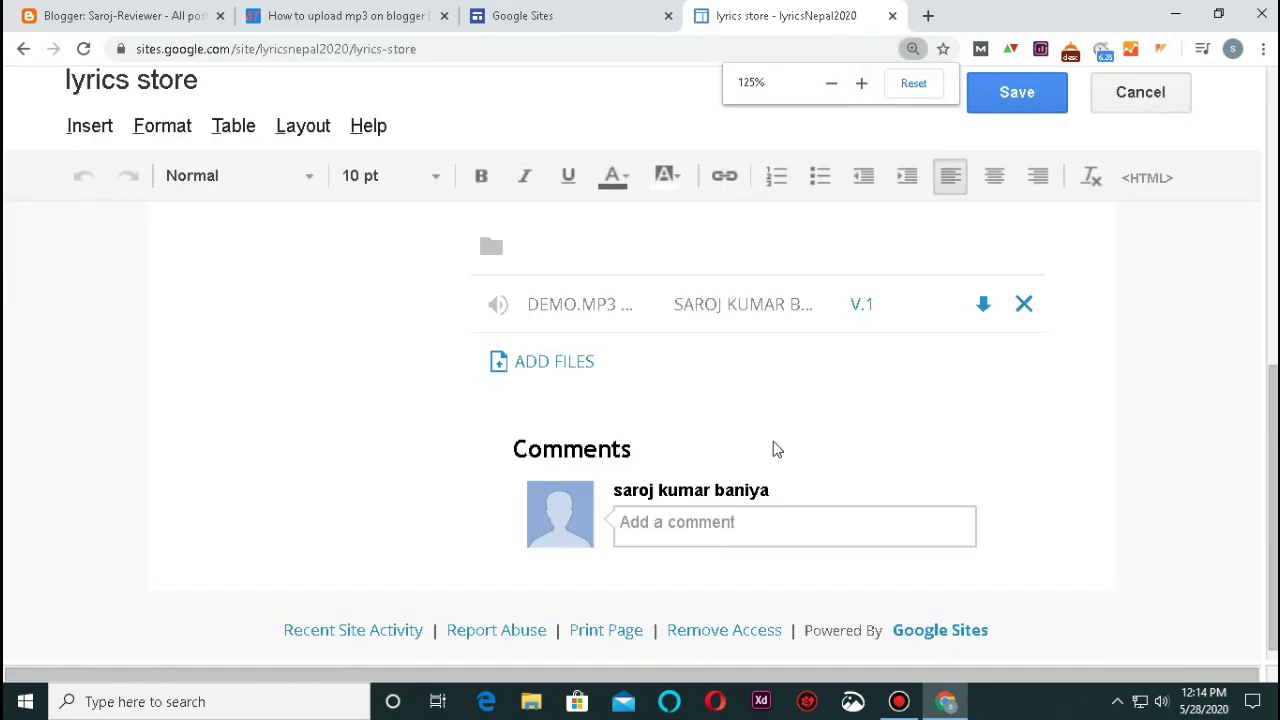
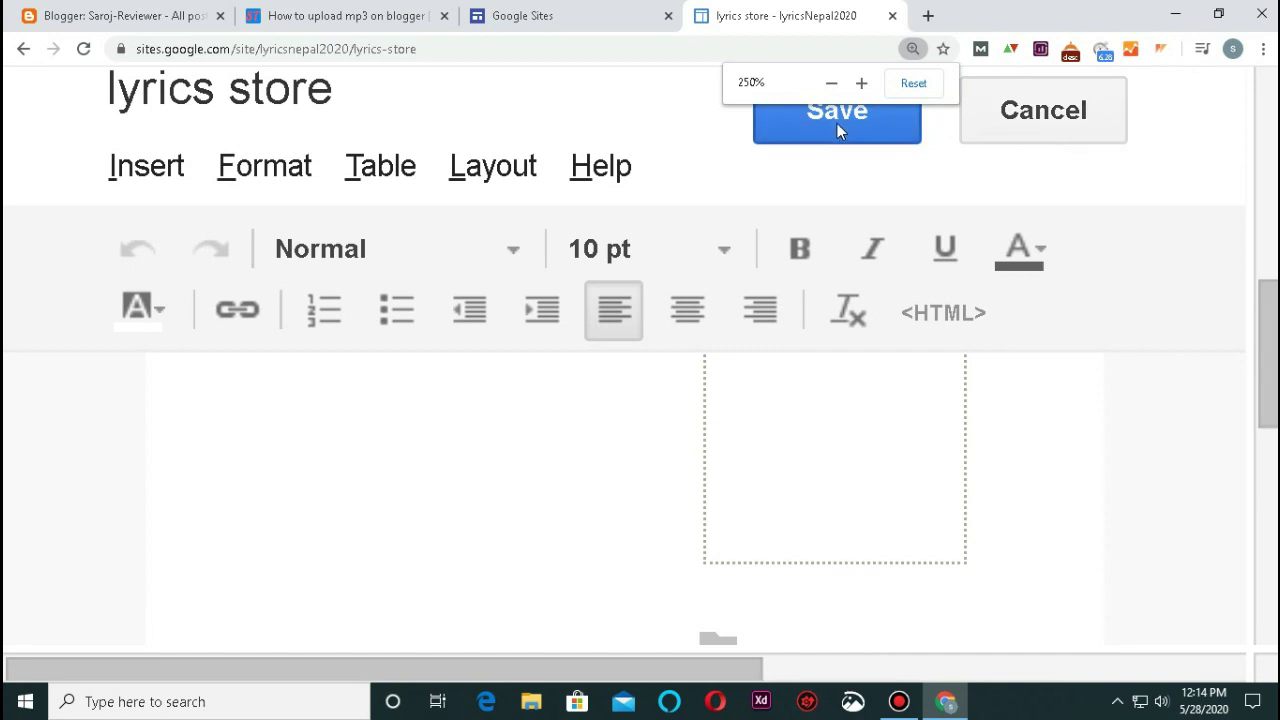
click(832, 123)
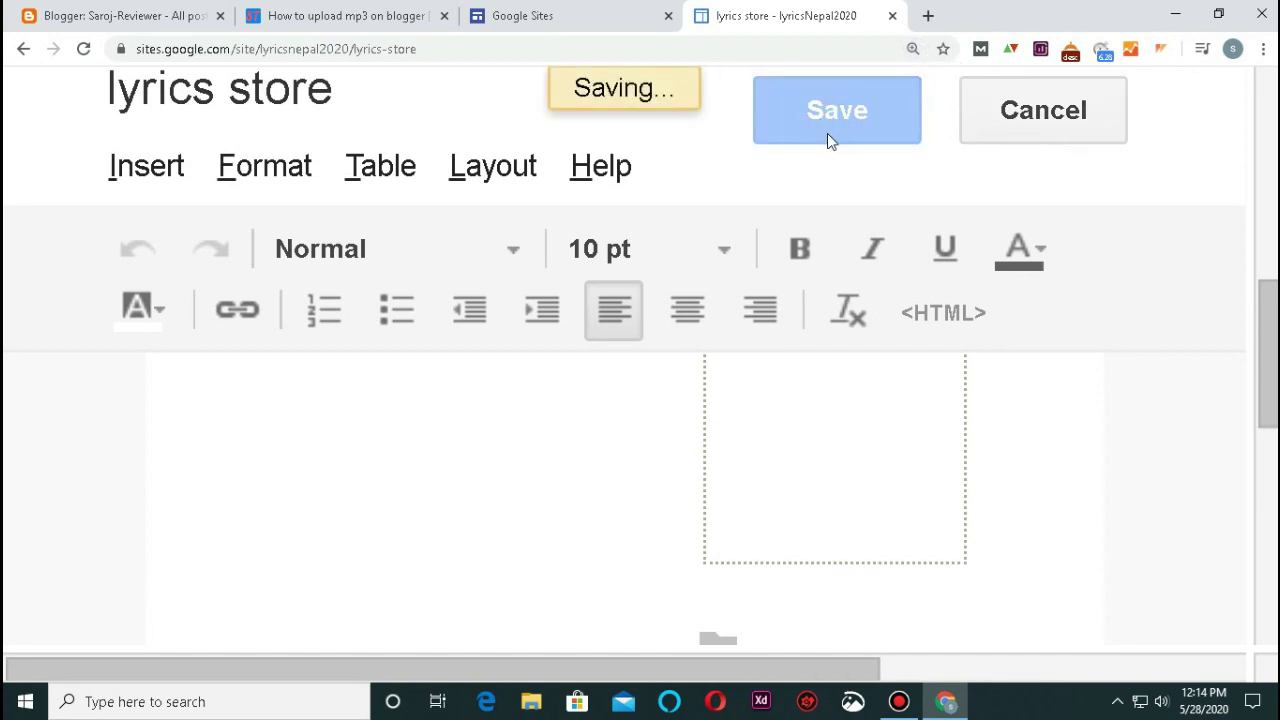
key(ctrl+minus)
key(ctrl+minus)
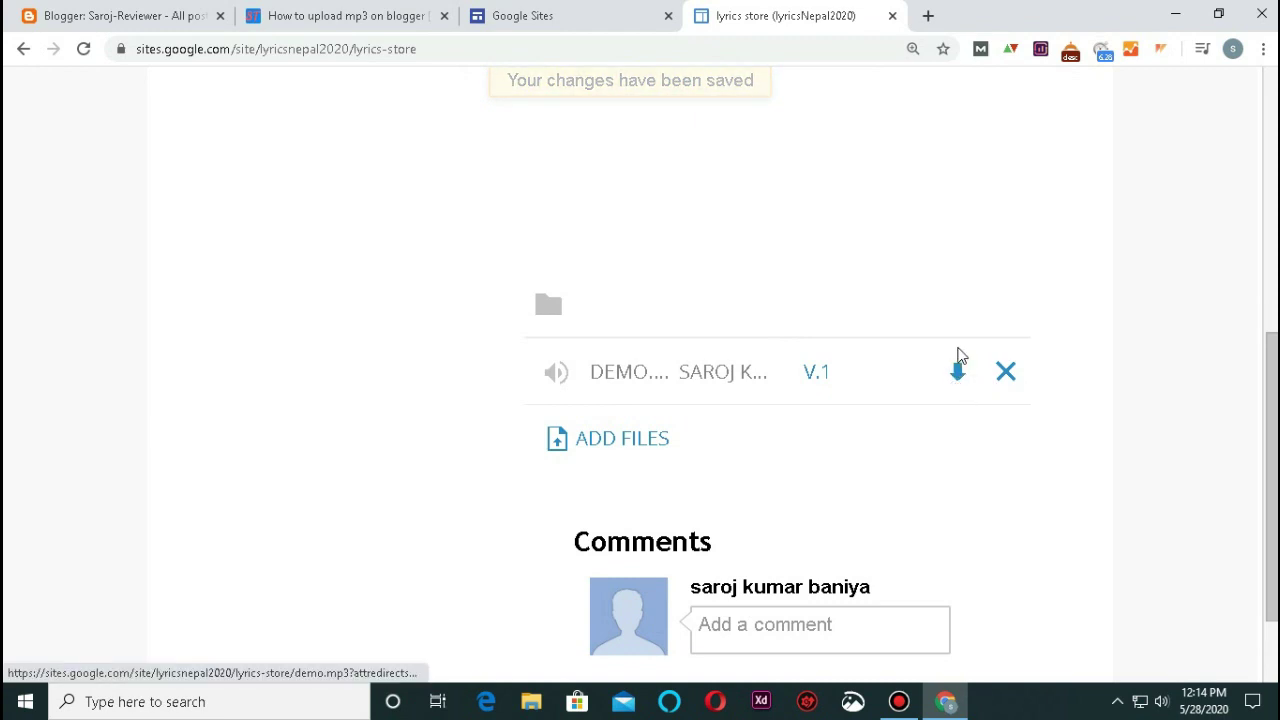
Copy the download link address of the attached demo.mp3 and switch to the Blogger posts list.
right_click(959, 377)
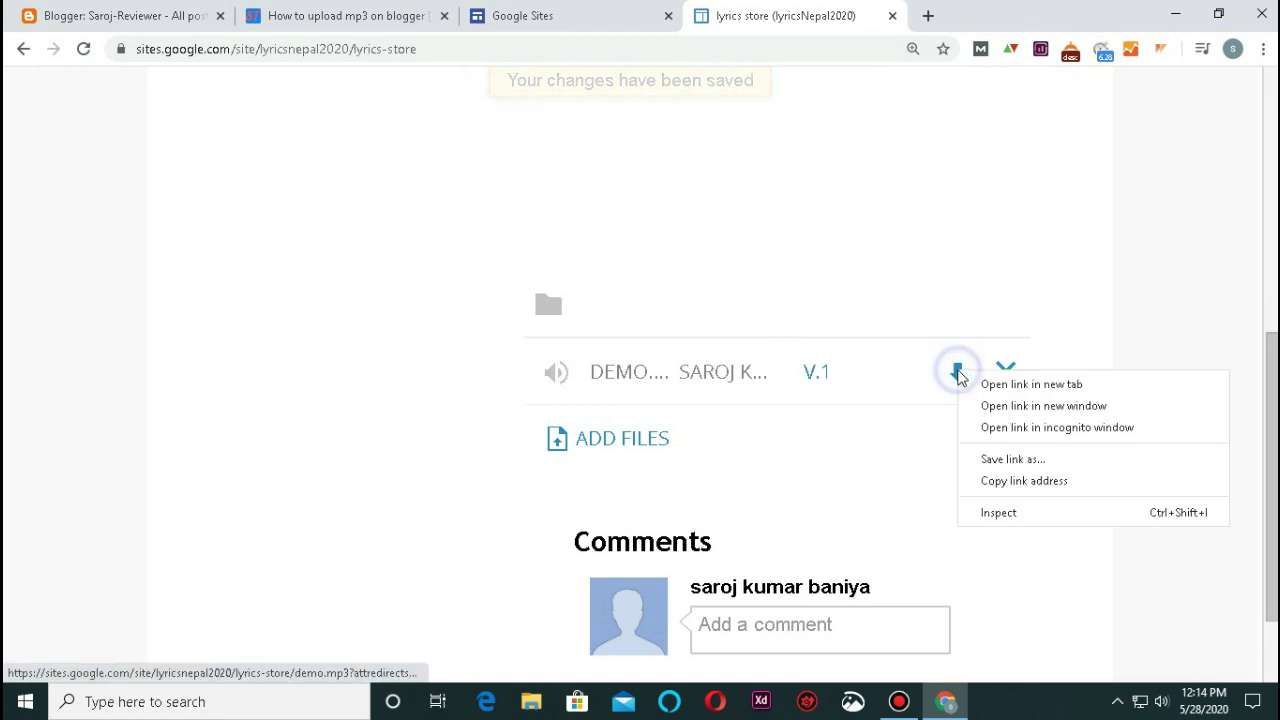
click(996, 482)
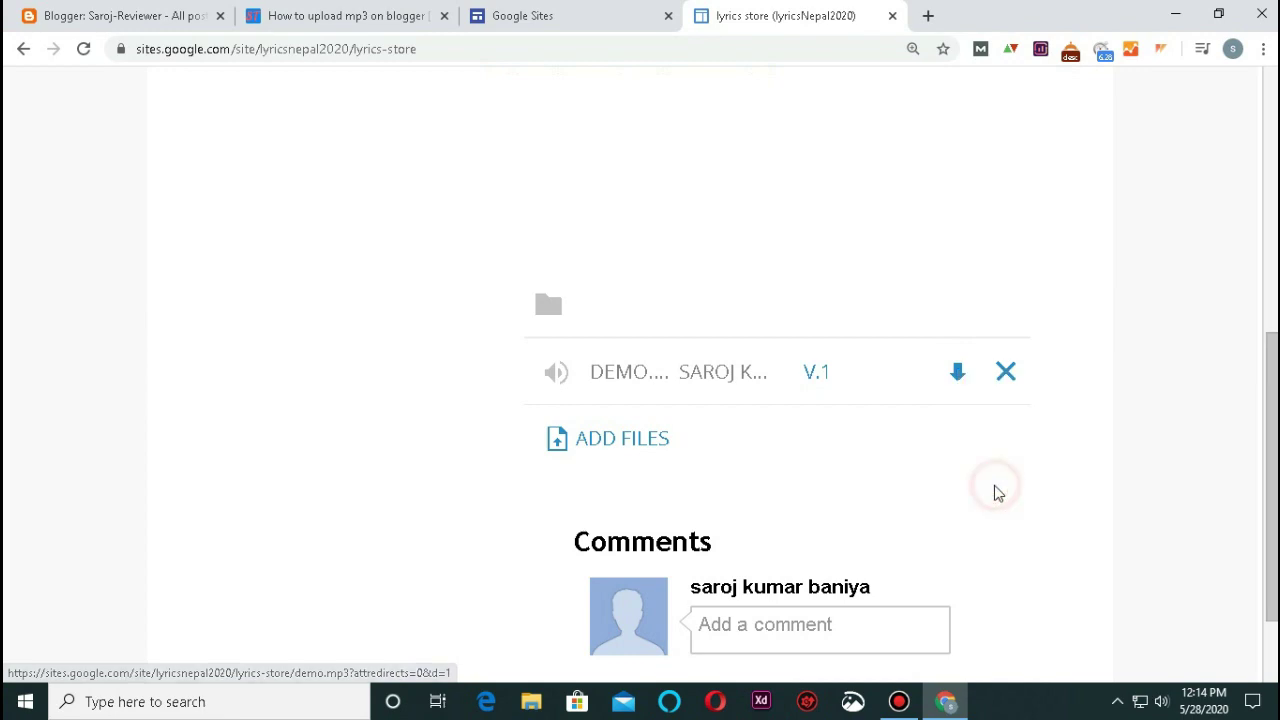
click(93, 10)
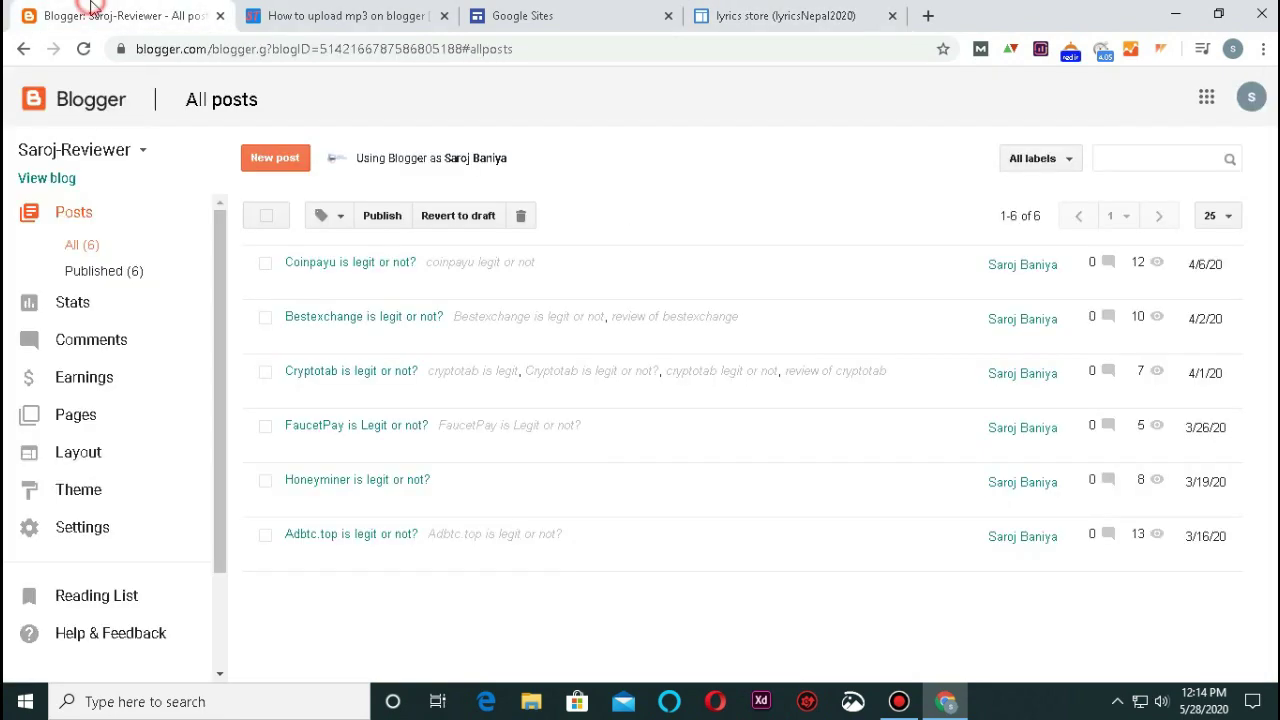
Create a new Blogger post and switch its editor to HTML mode.
click(280, 157)
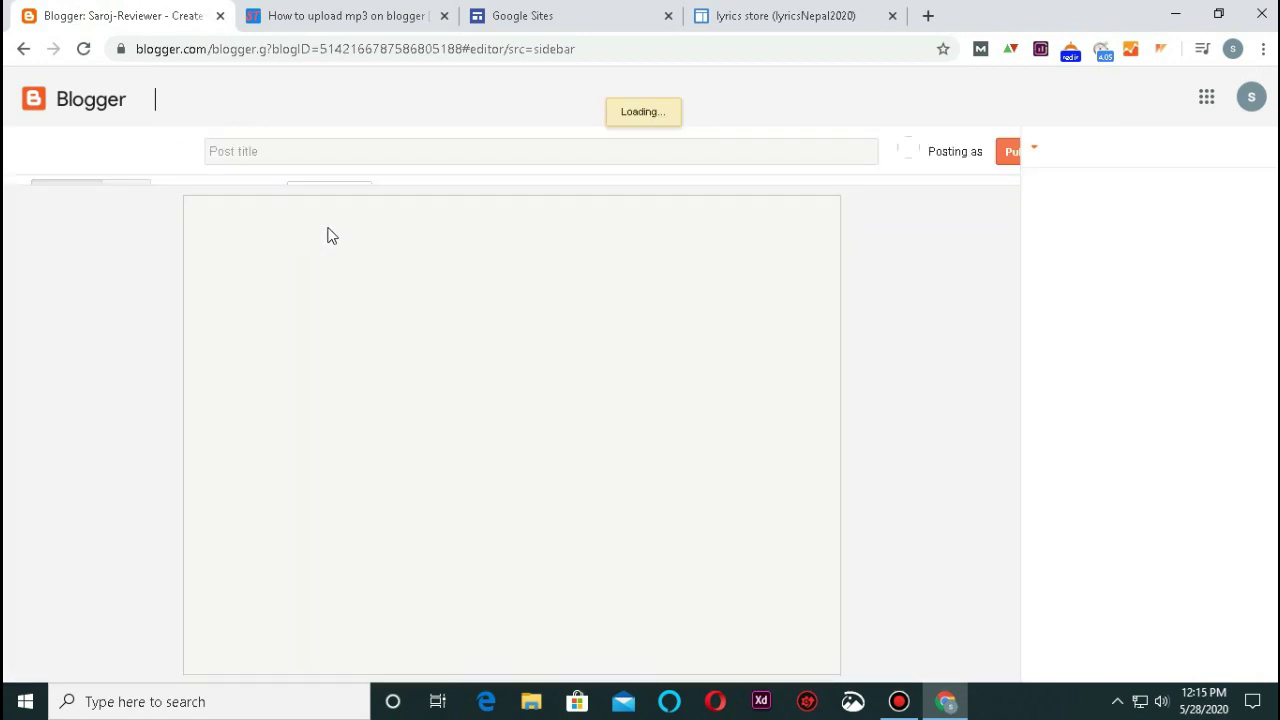
click(324, 287)
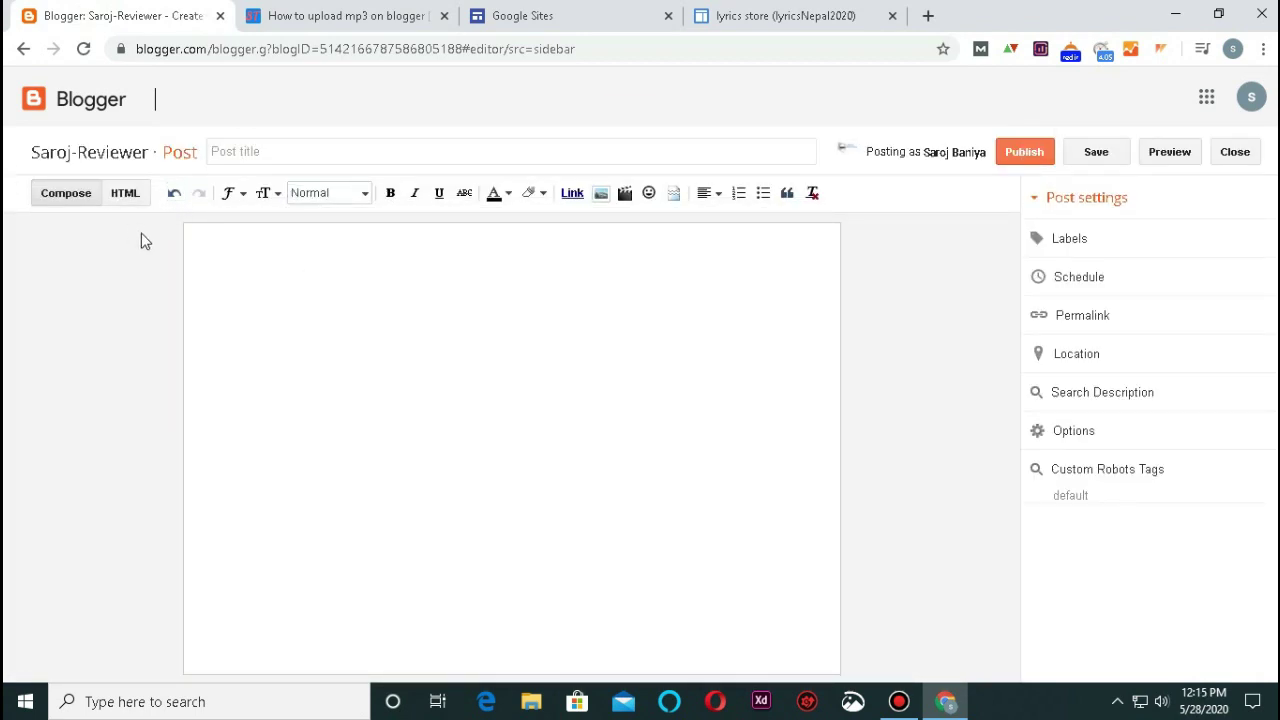
key(ctrl+plus)
key(ctrl+plus)
key(ctrl+plus)
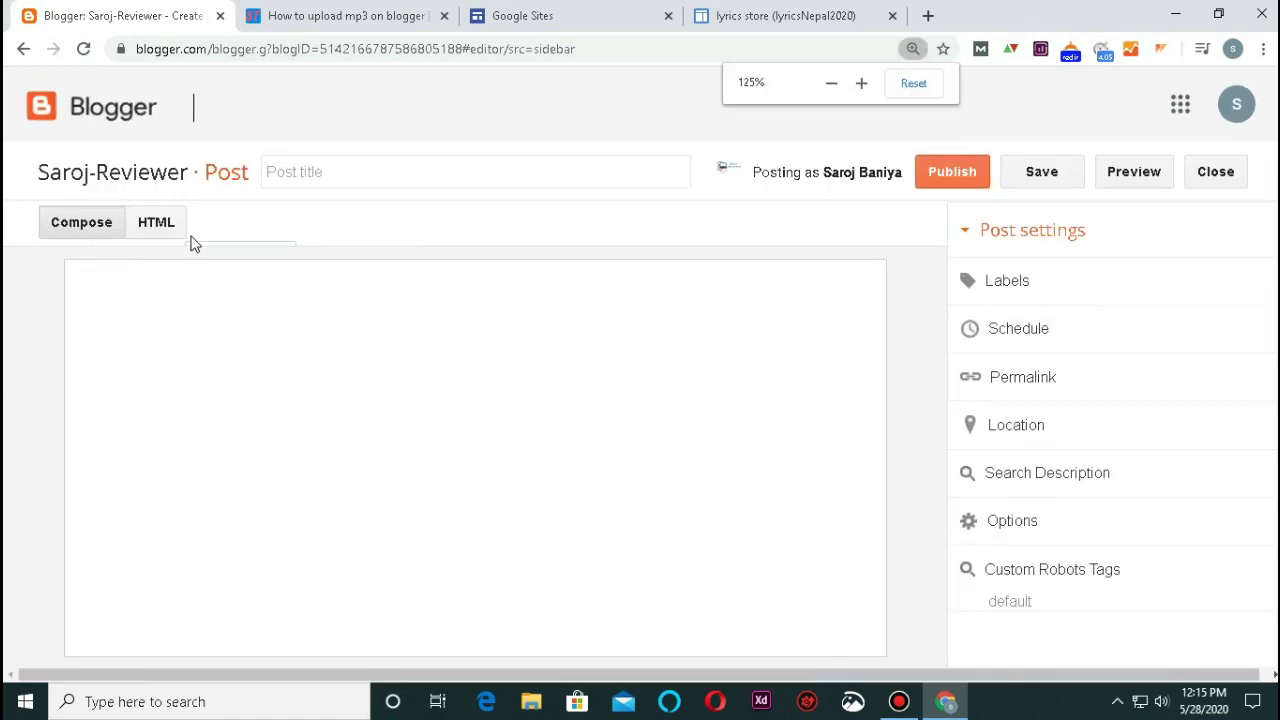
click(189, 258)
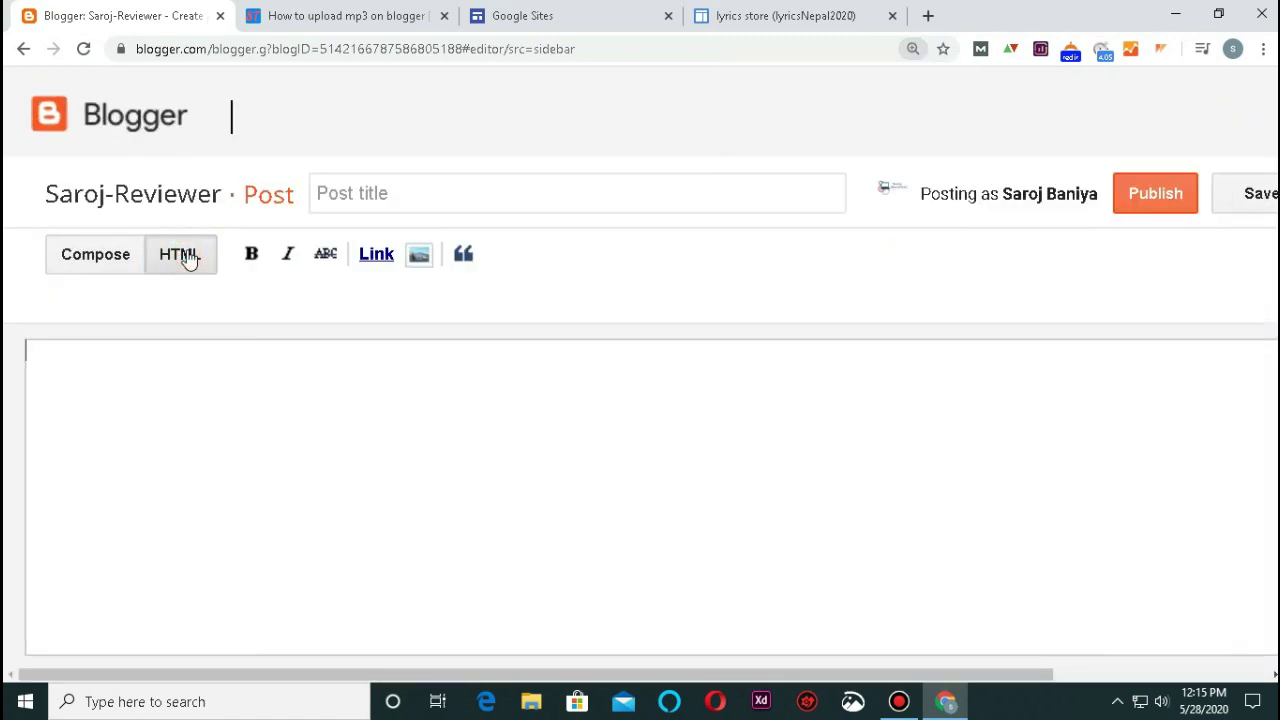
click(183, 350)
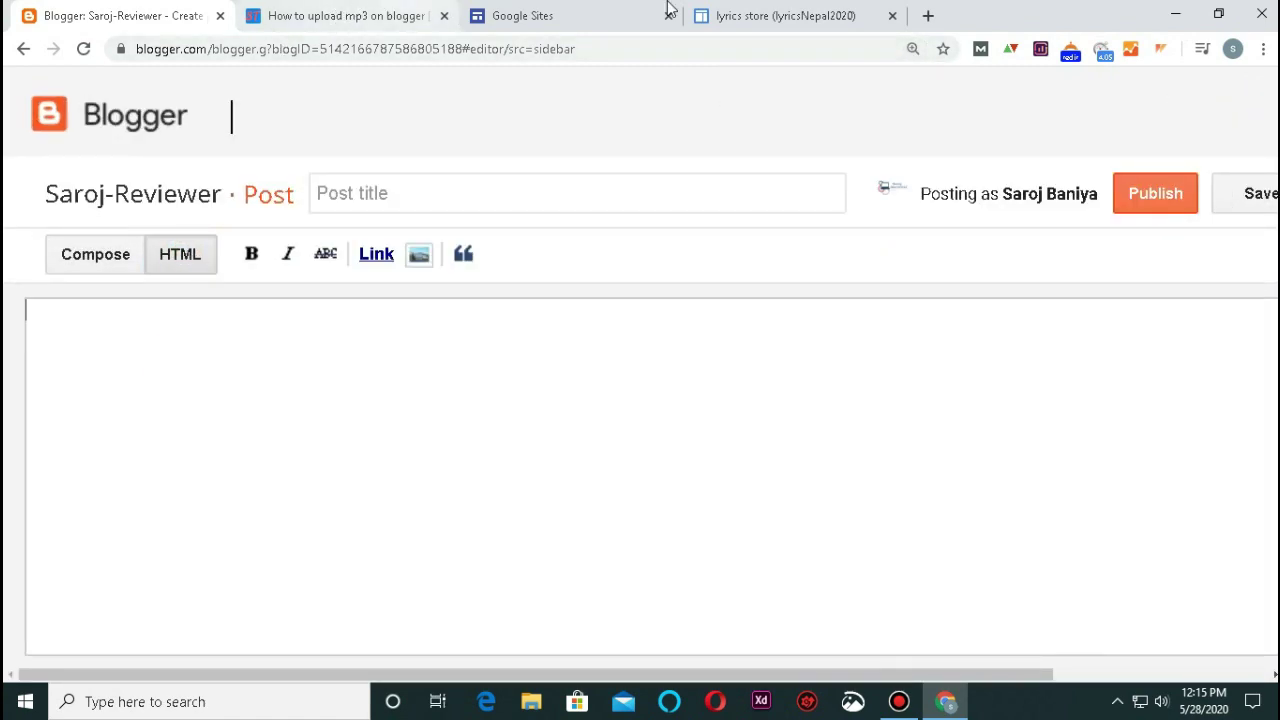
Copy the audio embed code given under Step18 of the "How to upload mp3 on blogger" article.
click(396, 12)
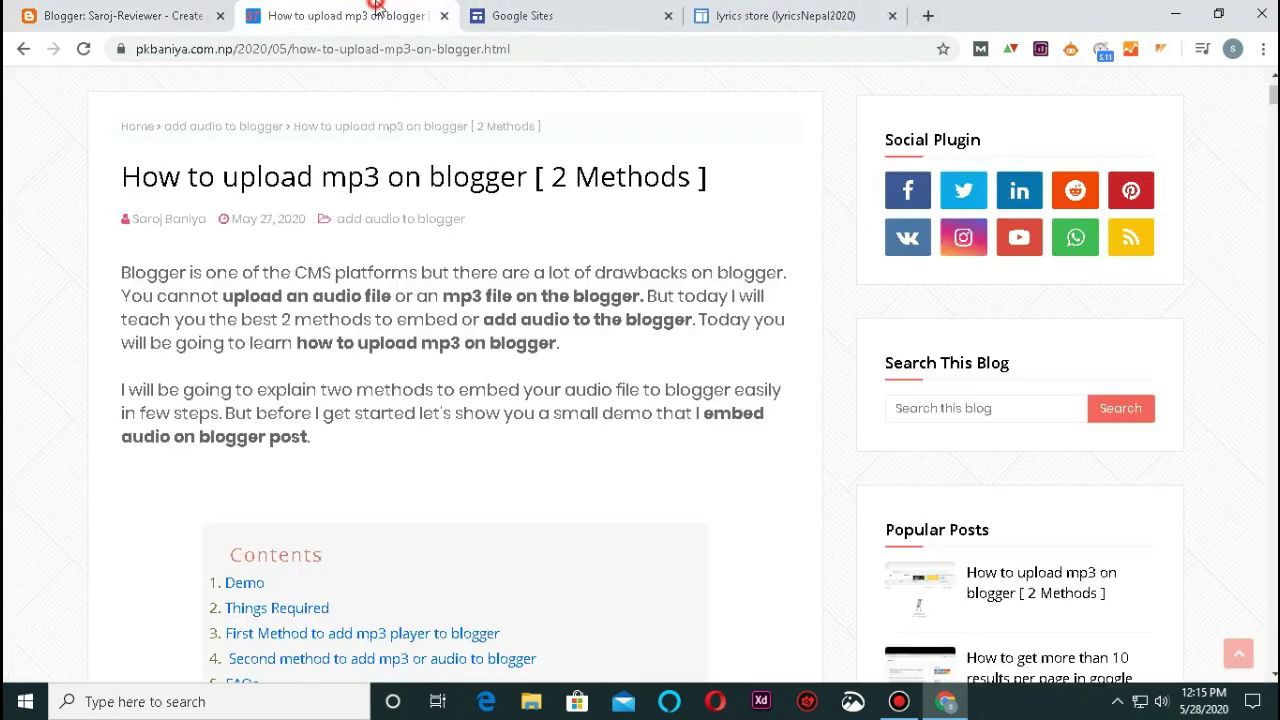
scroll(360, 490, down, 15)
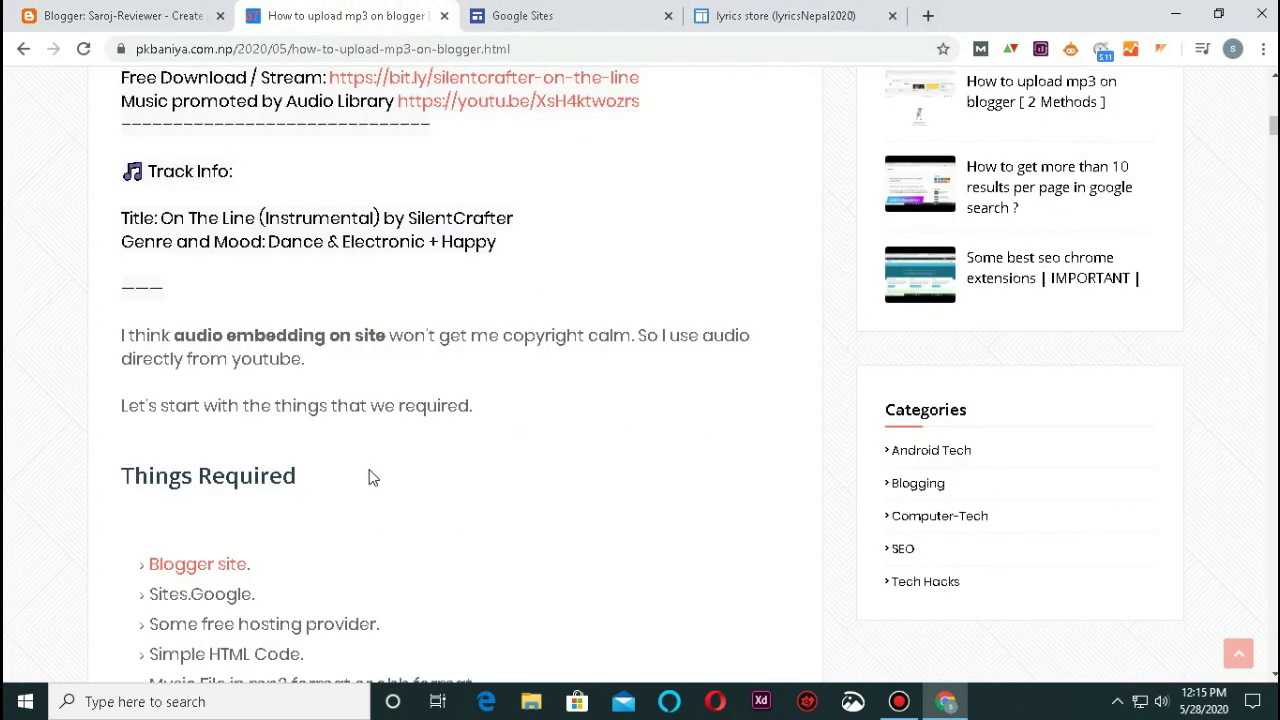
scroll(378, 465, down, 12)
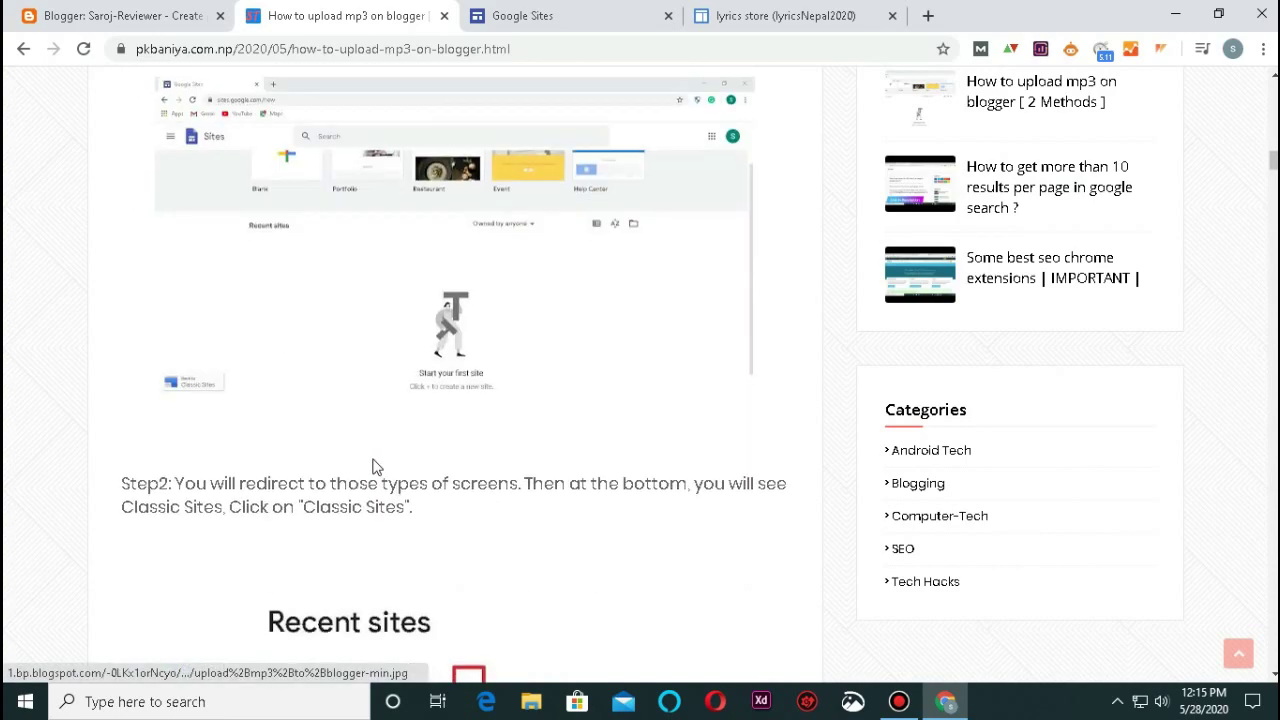
scroll(372, 467, down, 12)
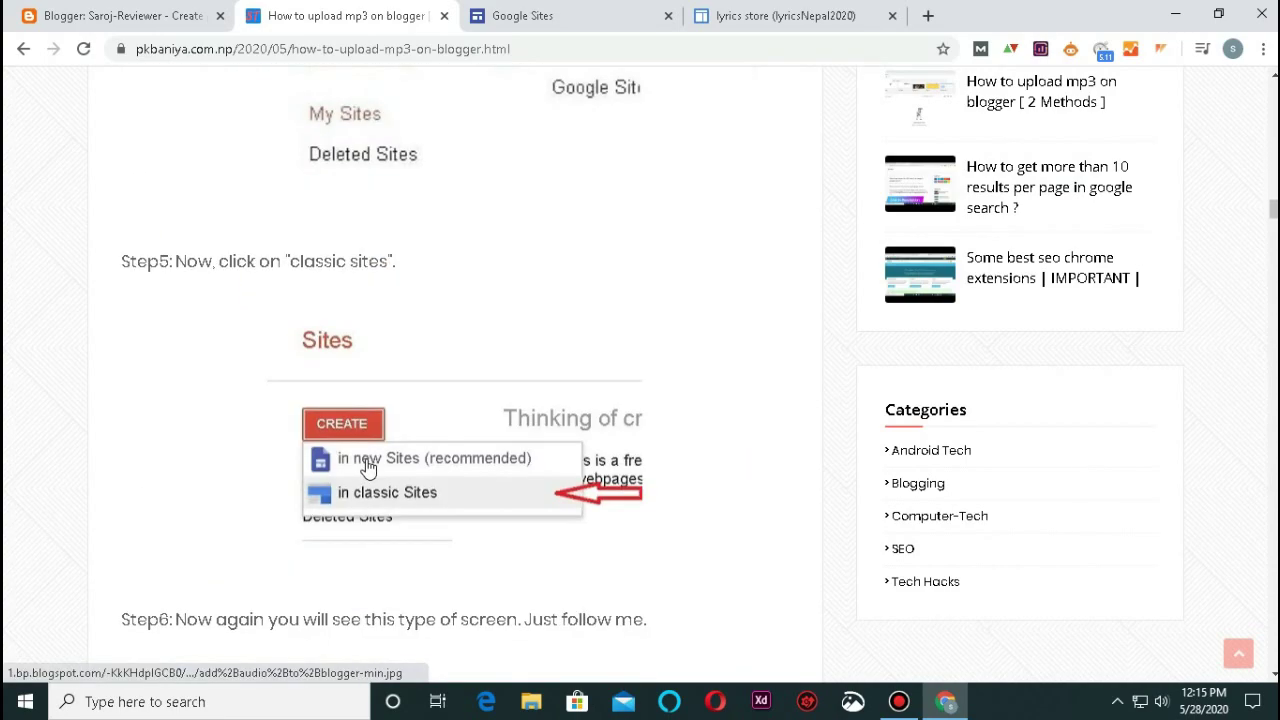
scroll(342, 465, down, 12)
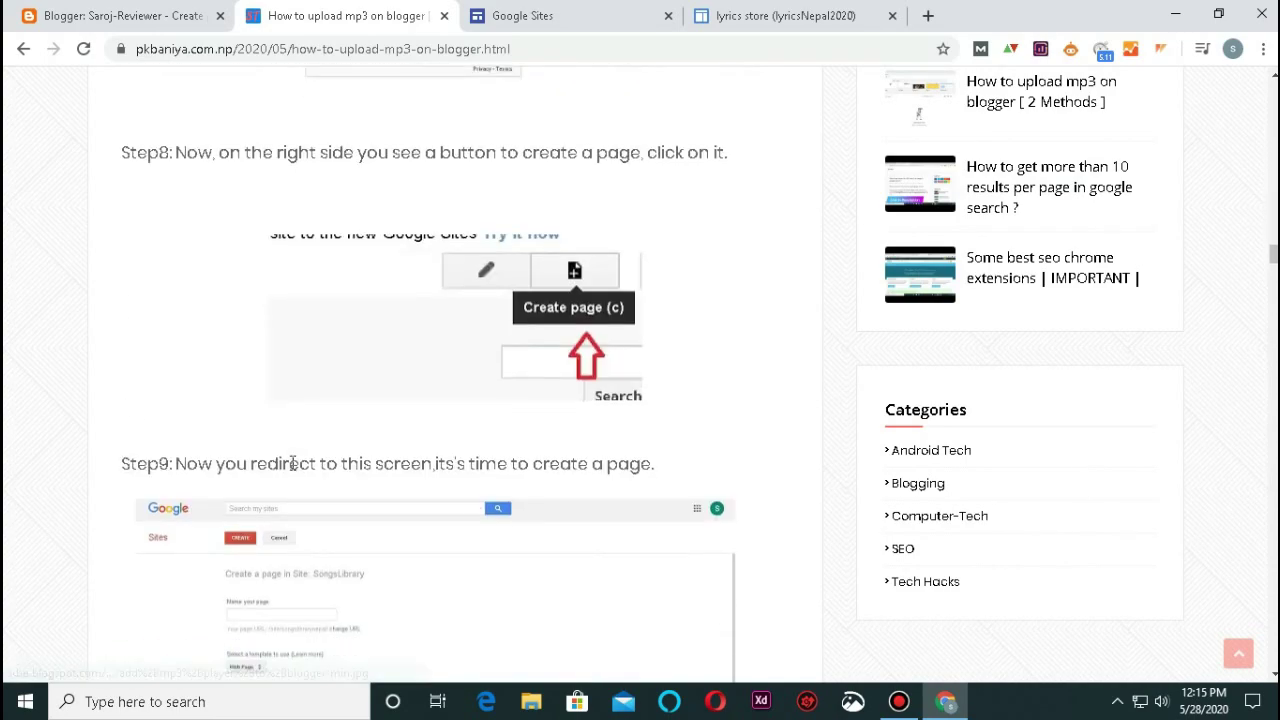
scroll(293, 474, down, 12)
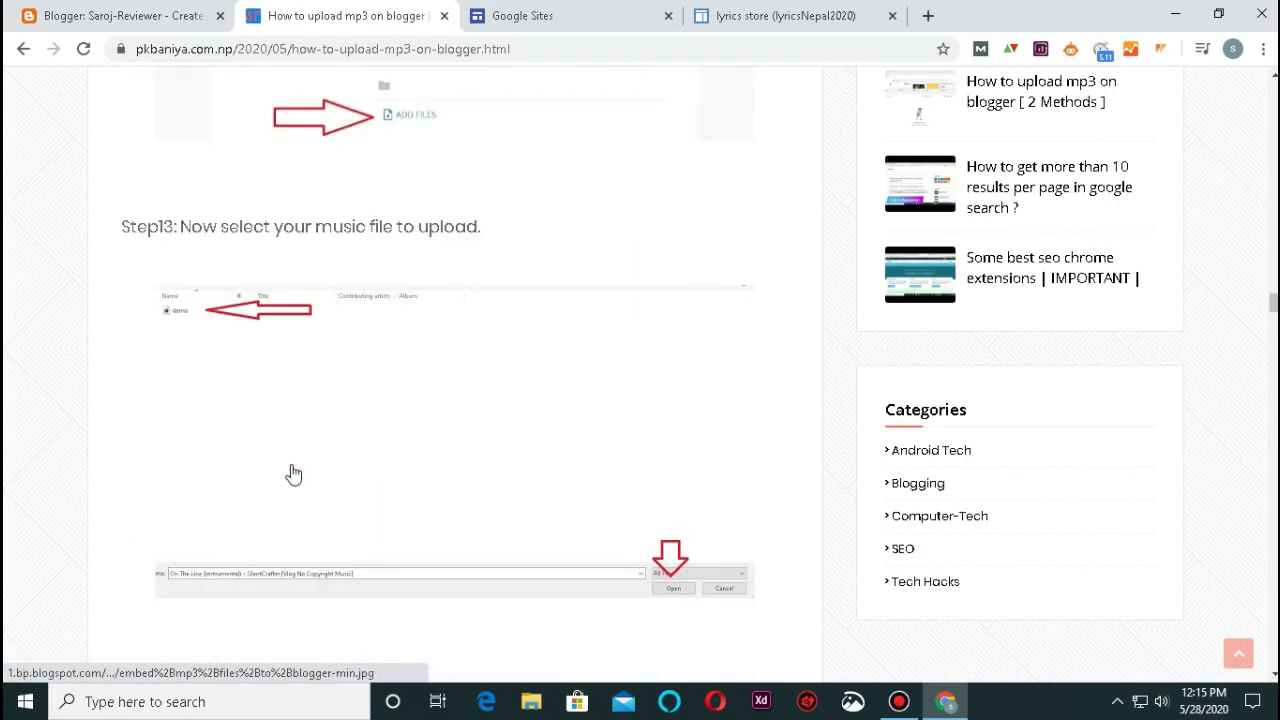
scroll(293, 474, down, 12)
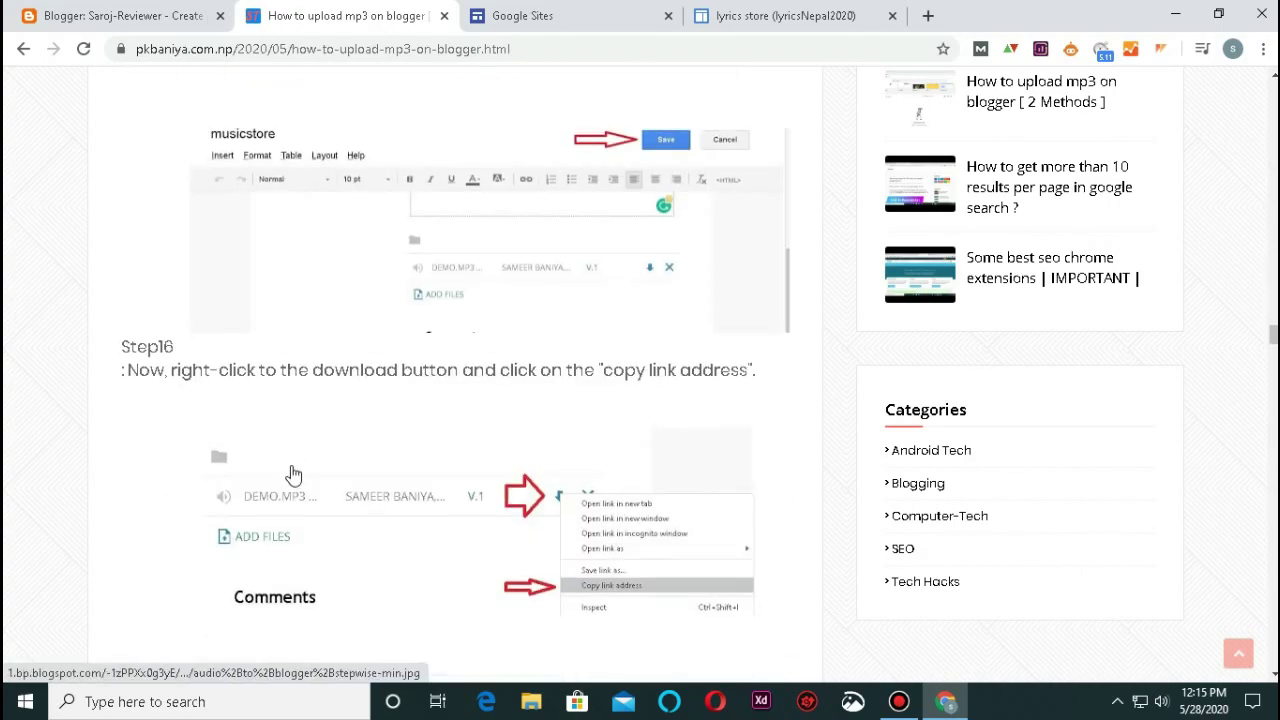
scroll(293, 479, down, 4)
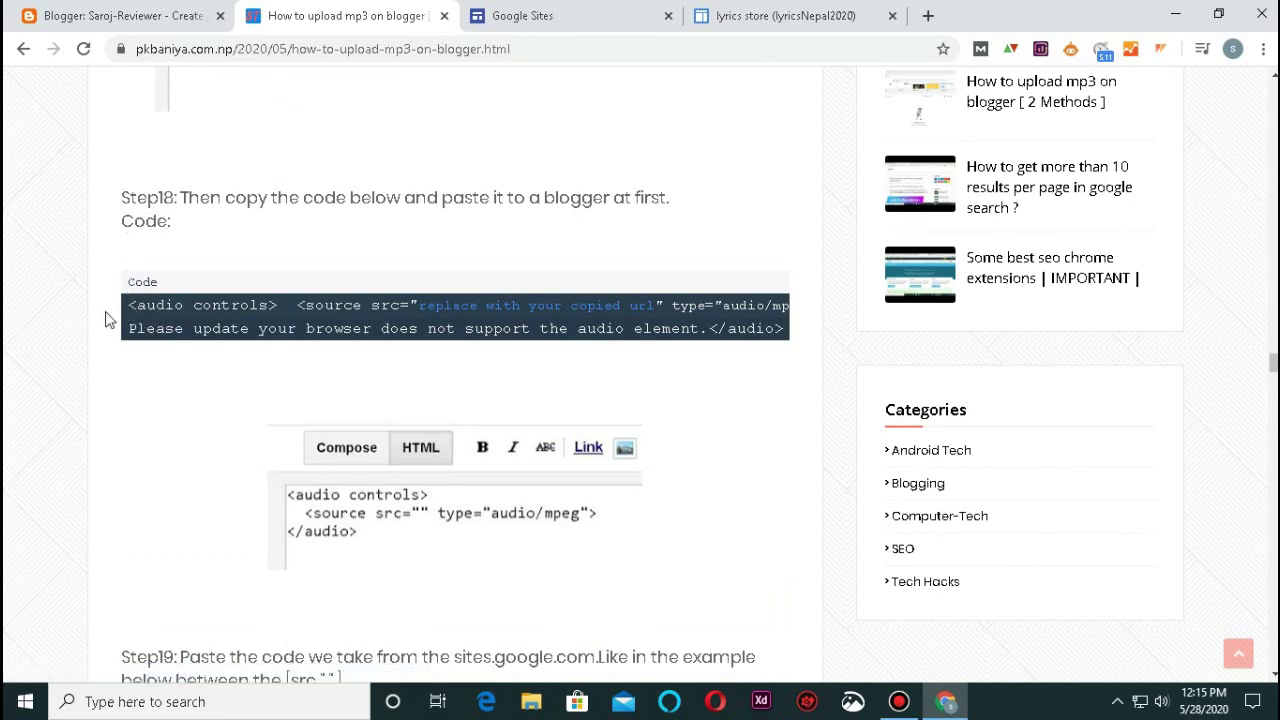
drag(128, 312, 795, 337)
key(ctrl+c)
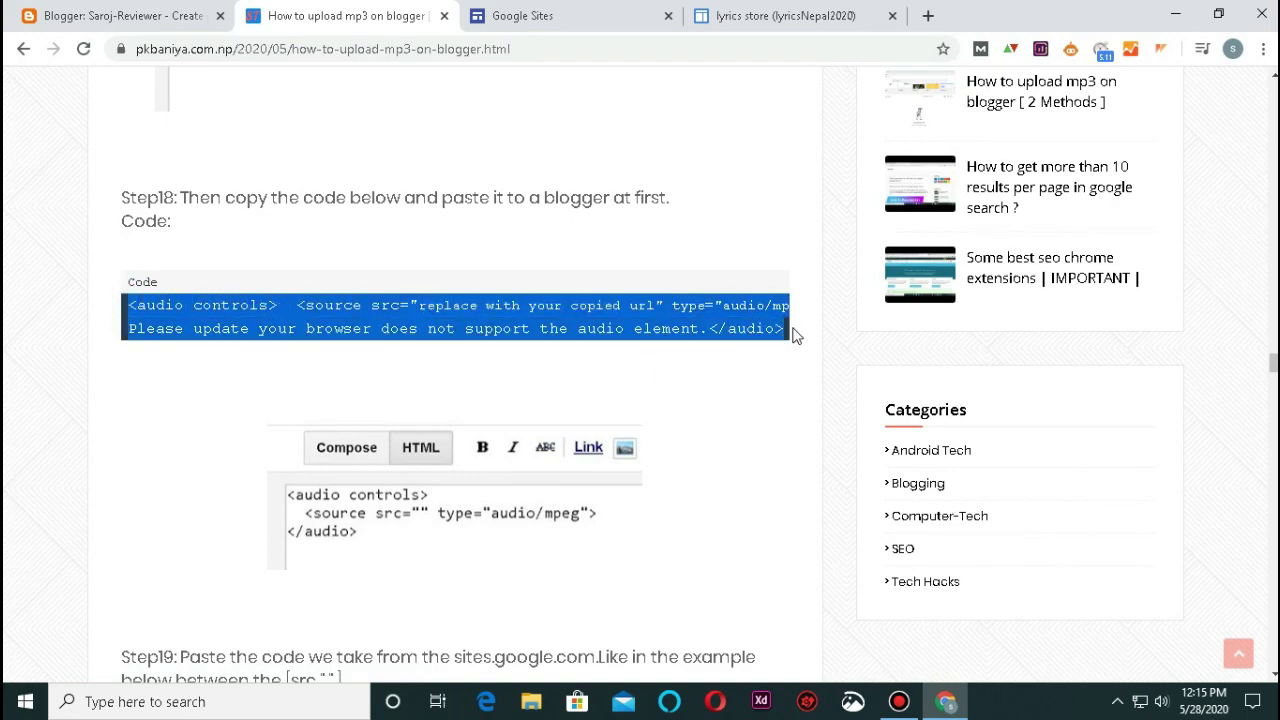
Paste the copied audio embed code into the HTML body of the new Blogger post.
click(168, 10)
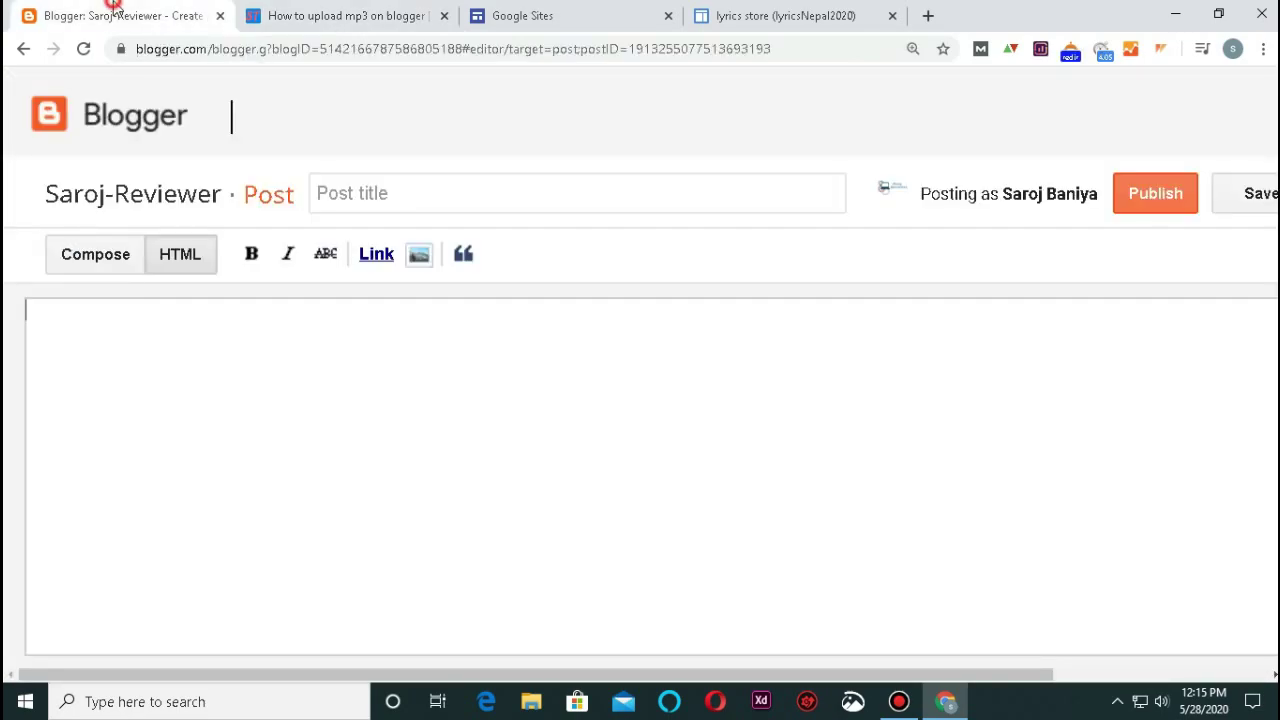
click(186, 256)
click(195, 350)
key(ctrl+v)
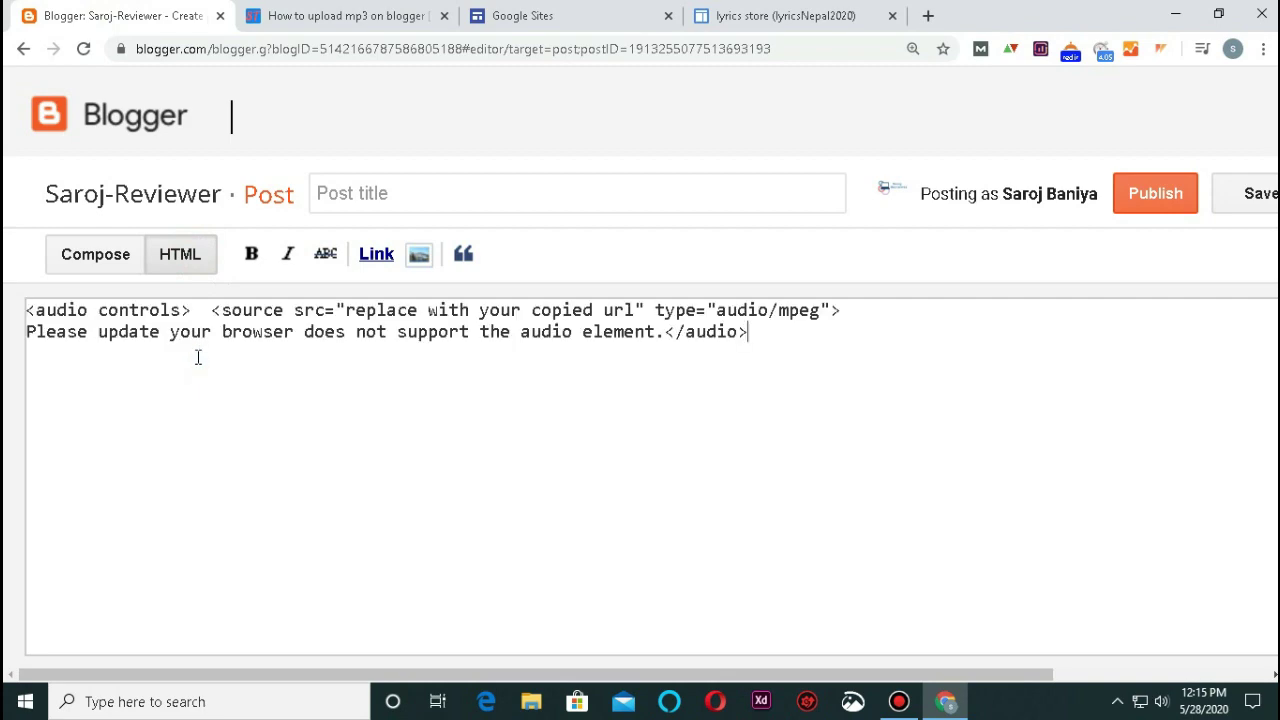
Copy the download link address of the demo MP3 attached to the lyrics store page.
click(590, 10)
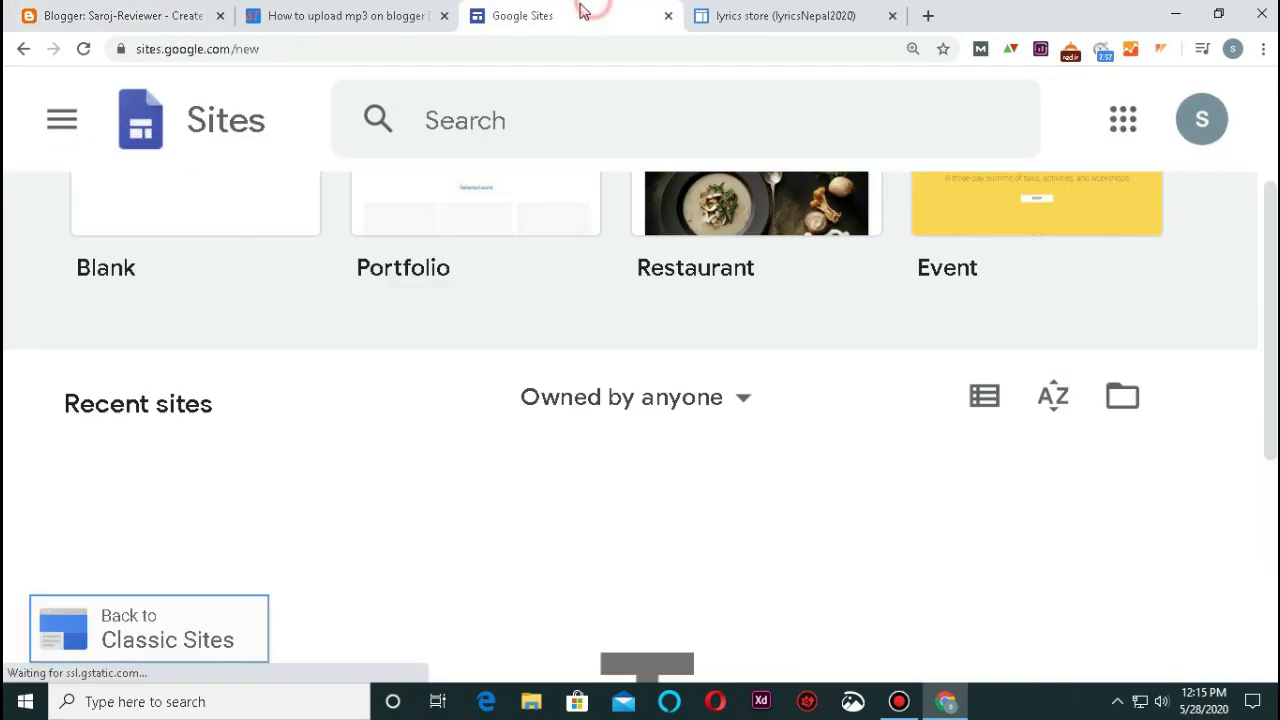
click(722, 15)
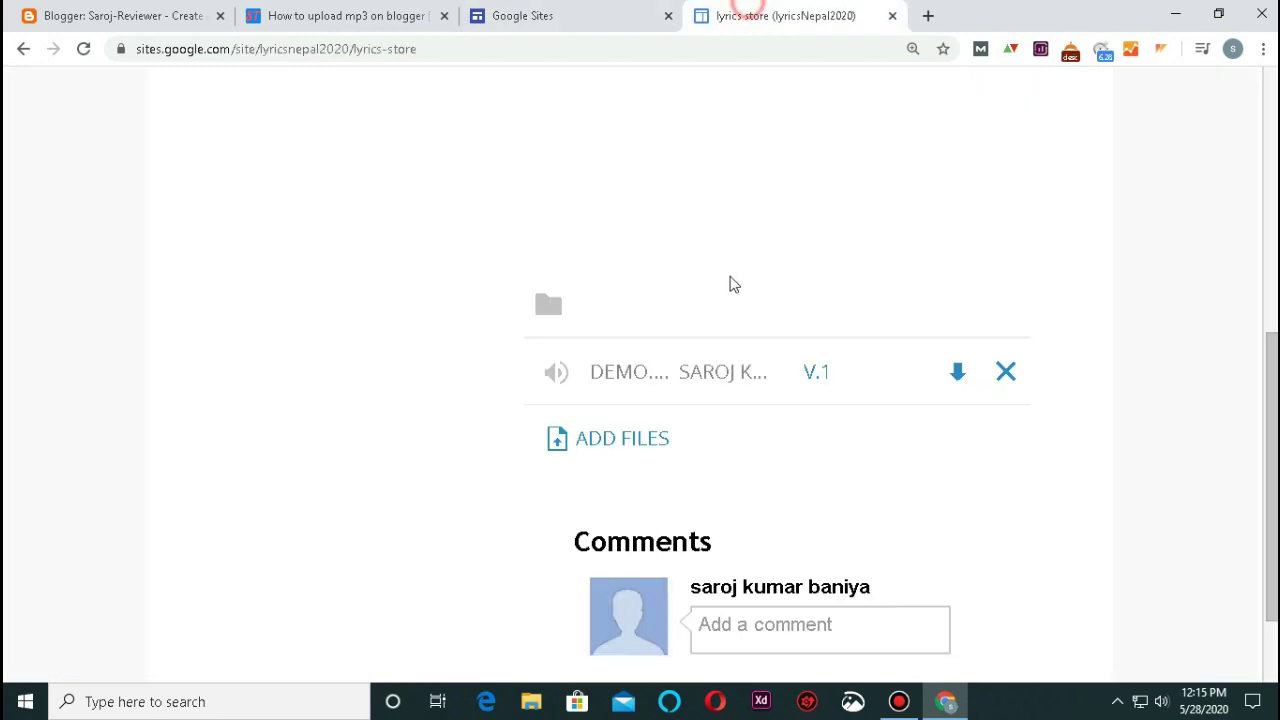
right_click(957, 372)
click(995, 480)
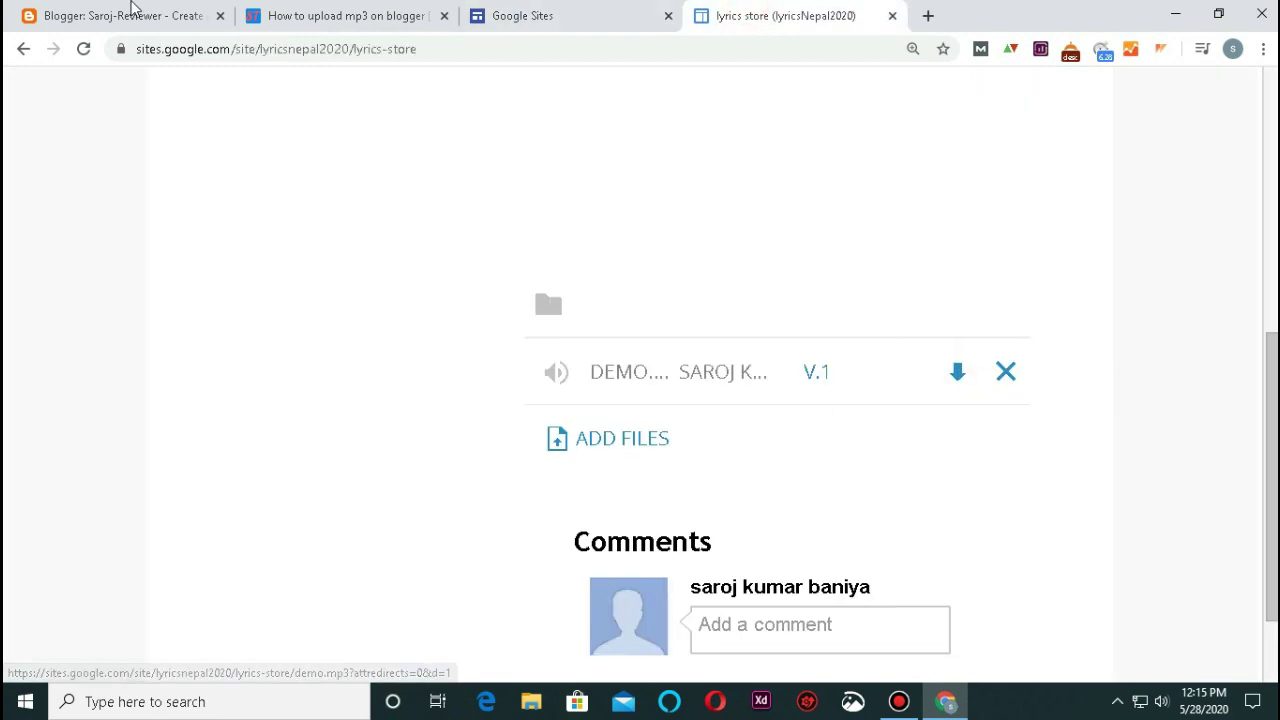
Replace the "replace with your copied url" placeholder in the post's audio source with the copied demo.mp3 link.
click(95, 13)
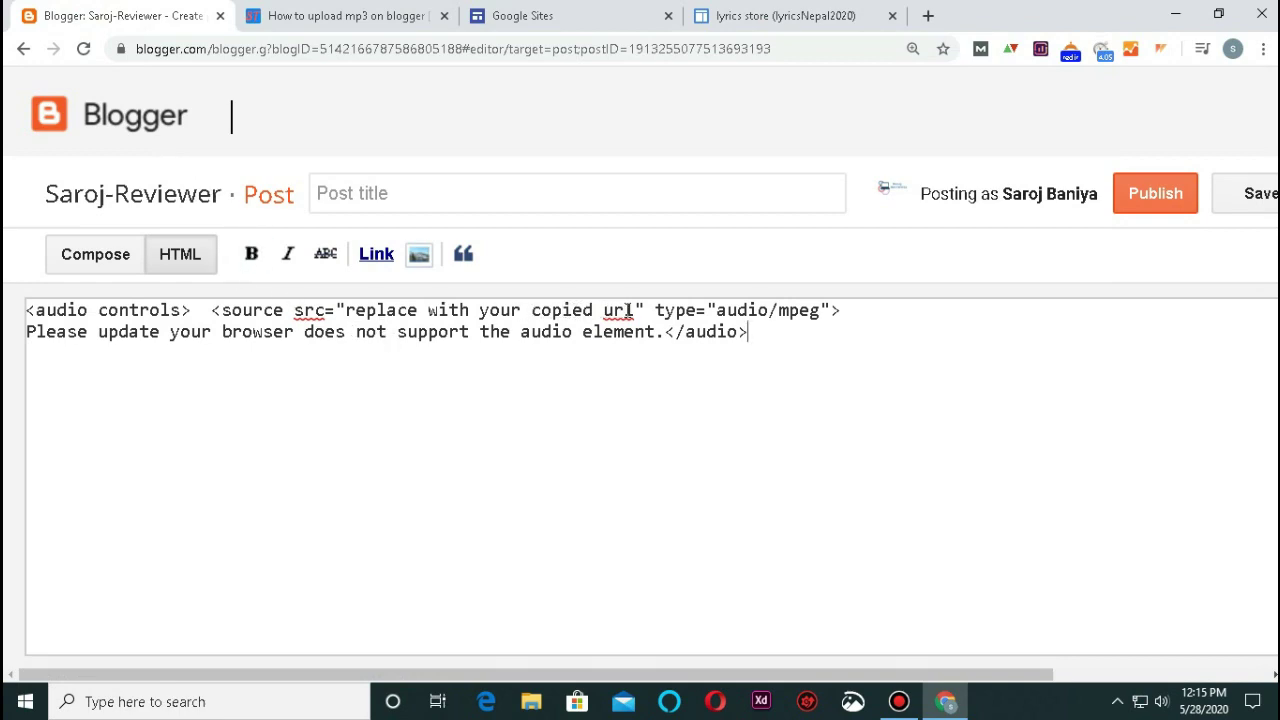
drag(633, 311, 382, 311)
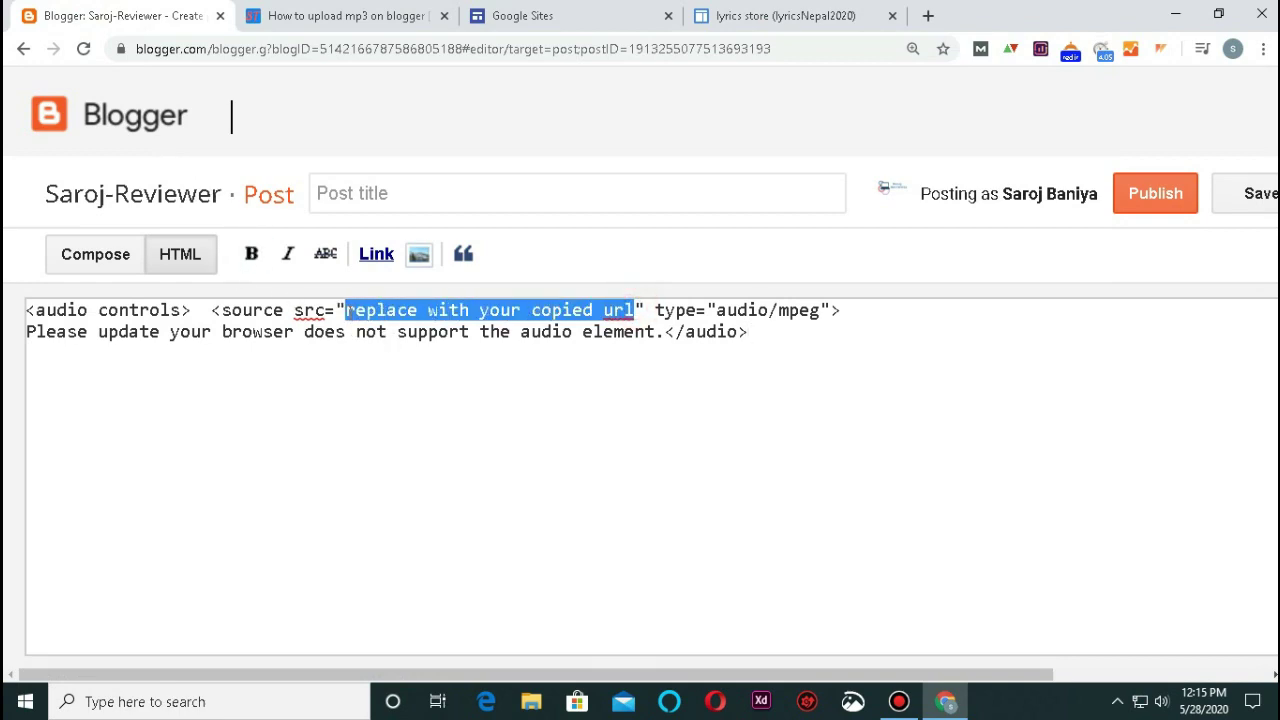
key(ctrl+v)
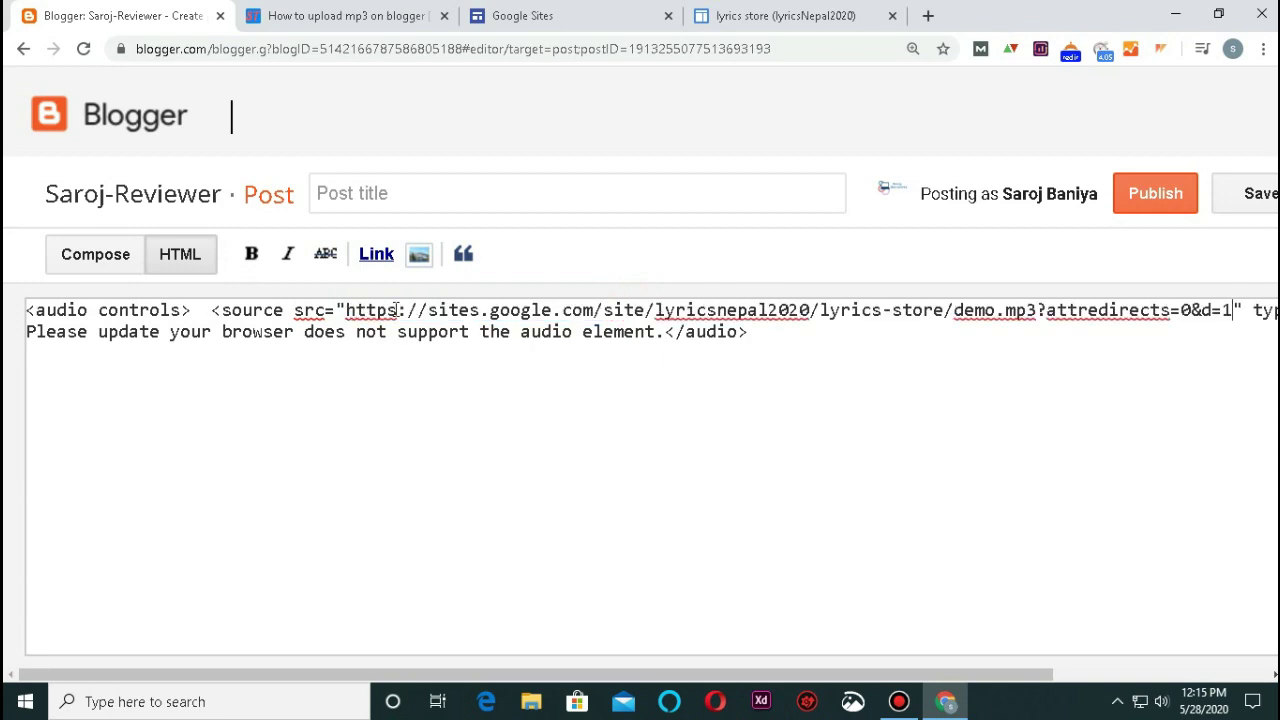
Publish the audio post and open it on the live blog.
click(1155, 198)
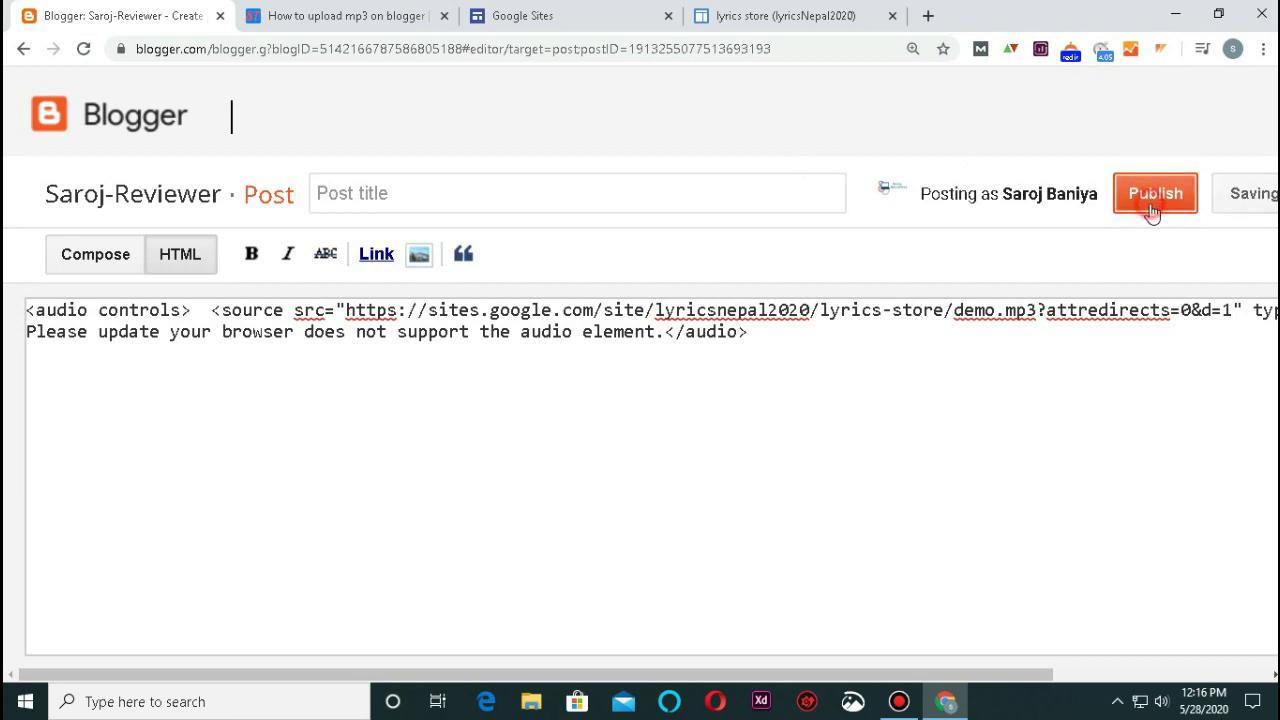
key(ctrl+minus)
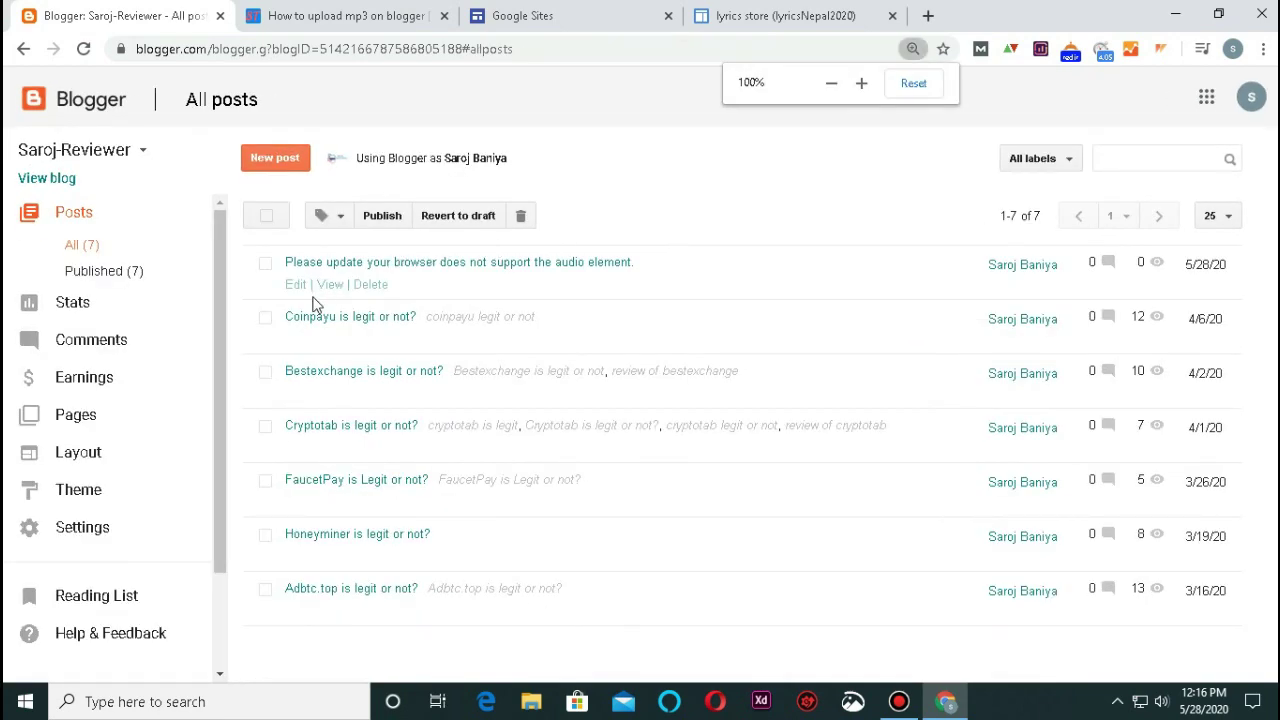
click(323, 286)
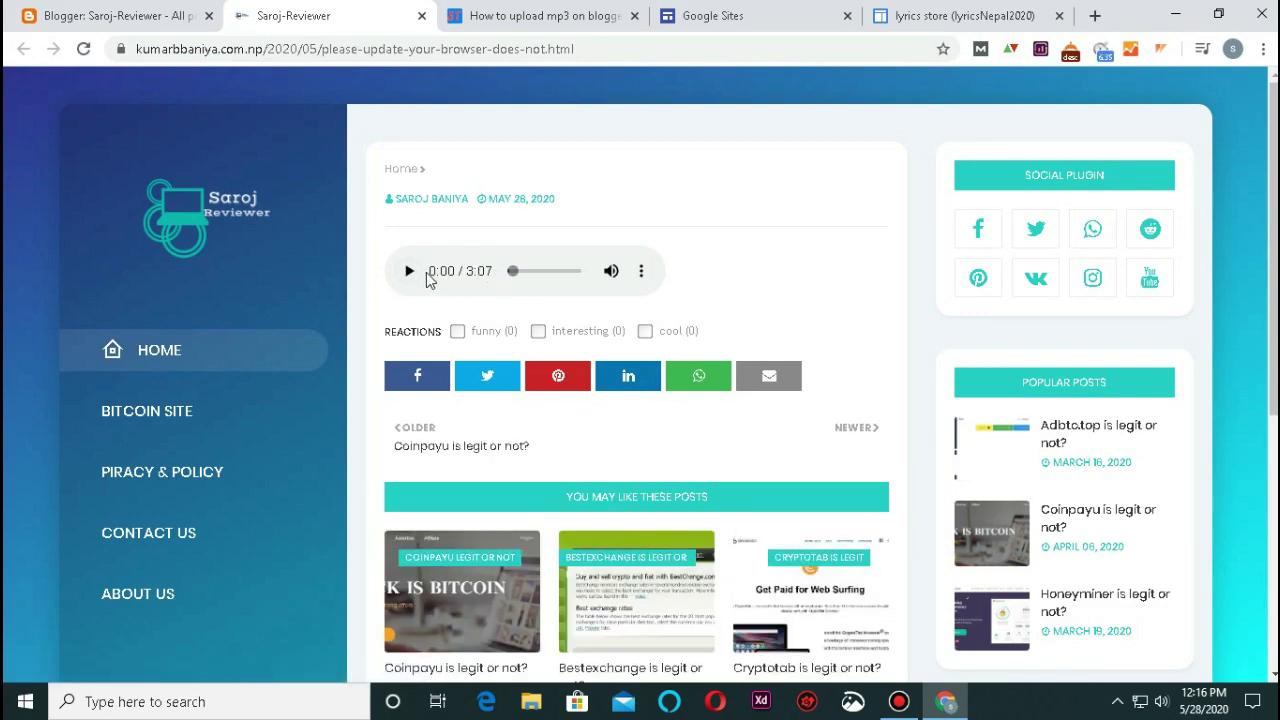
Play the embedded audio in the published post and skip ahead past the middle of the track.
click(409, 276)
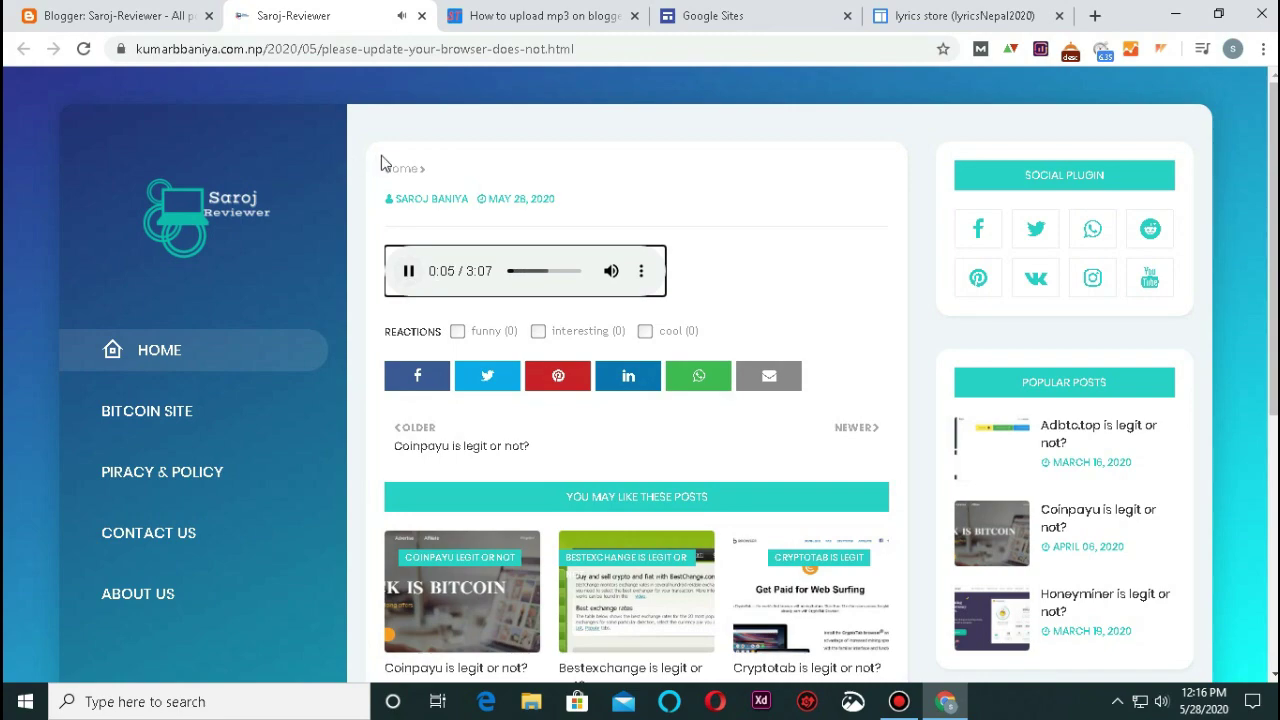
mouse_move(555, 281)
mouse_down()
mouse_move(521, 278)
mouse_move(563, 281)
mouse_up()
click(553, 272)
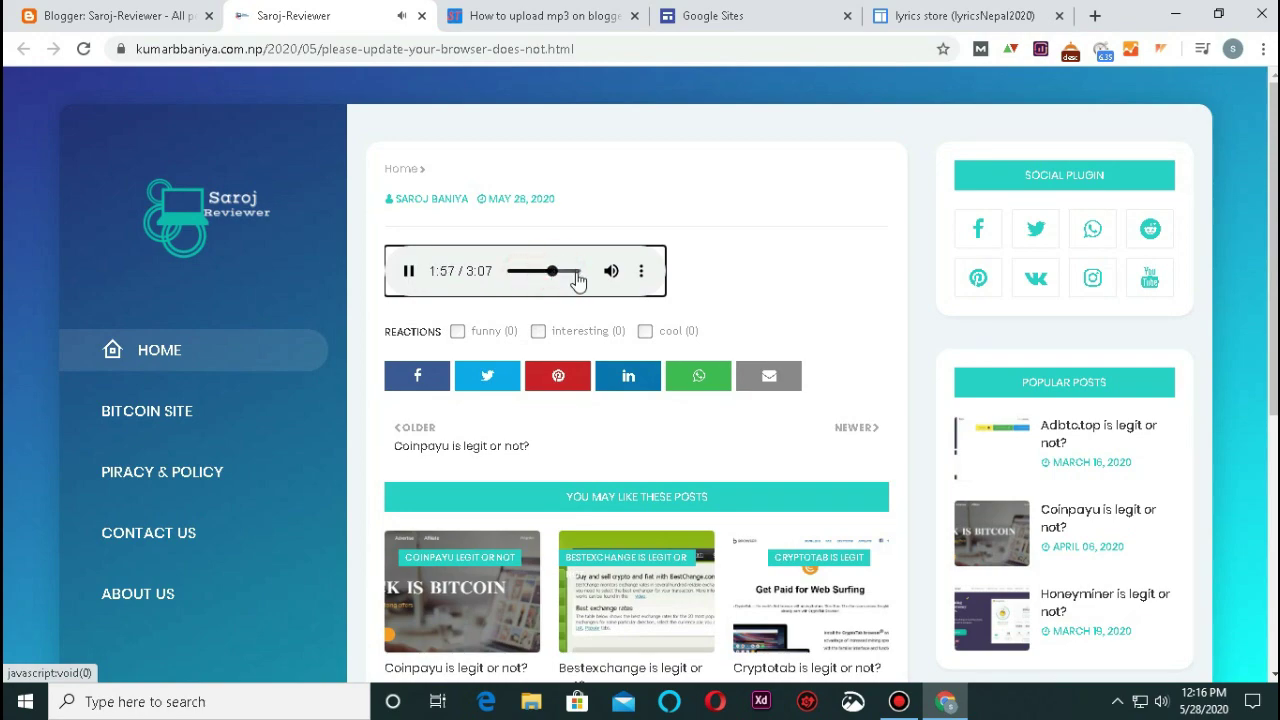
Check the audio player in the developer tools' responsive view at widths of about 269 and 429 pixels, pause playback, and close the tools.
right_click(869, 243)
click(928, 497)
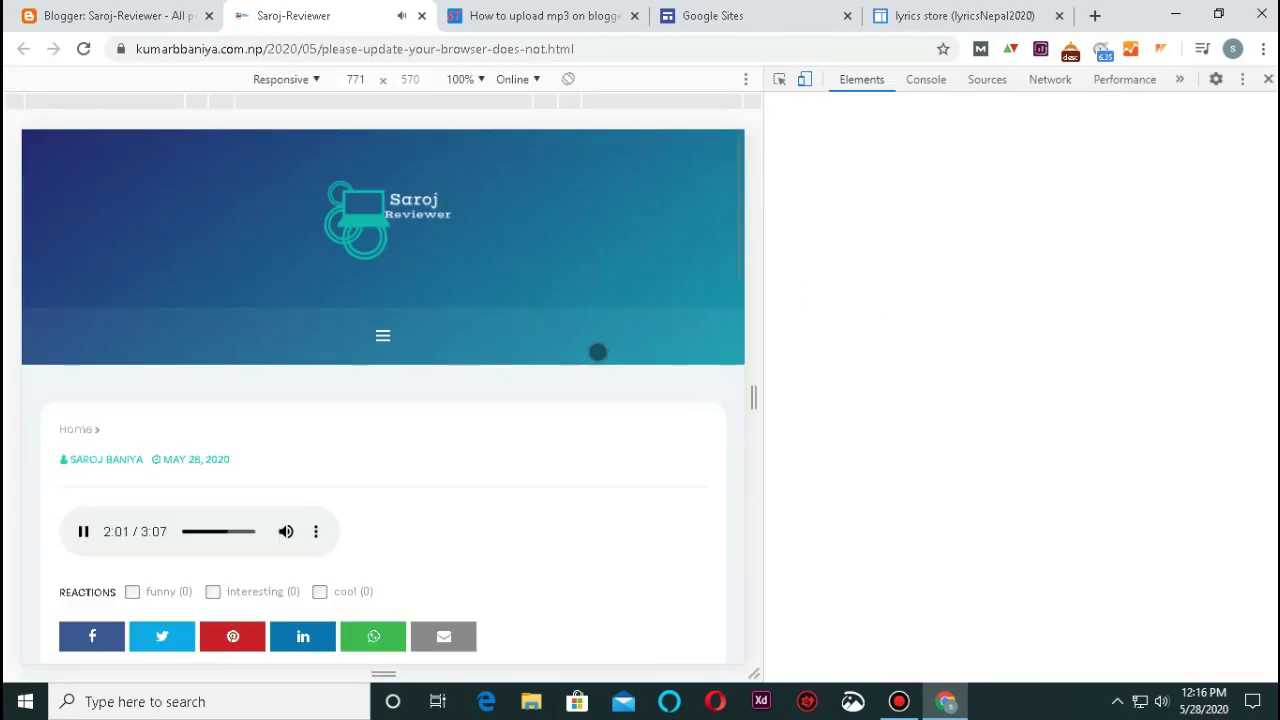
scroll(581, 353, down, 2)
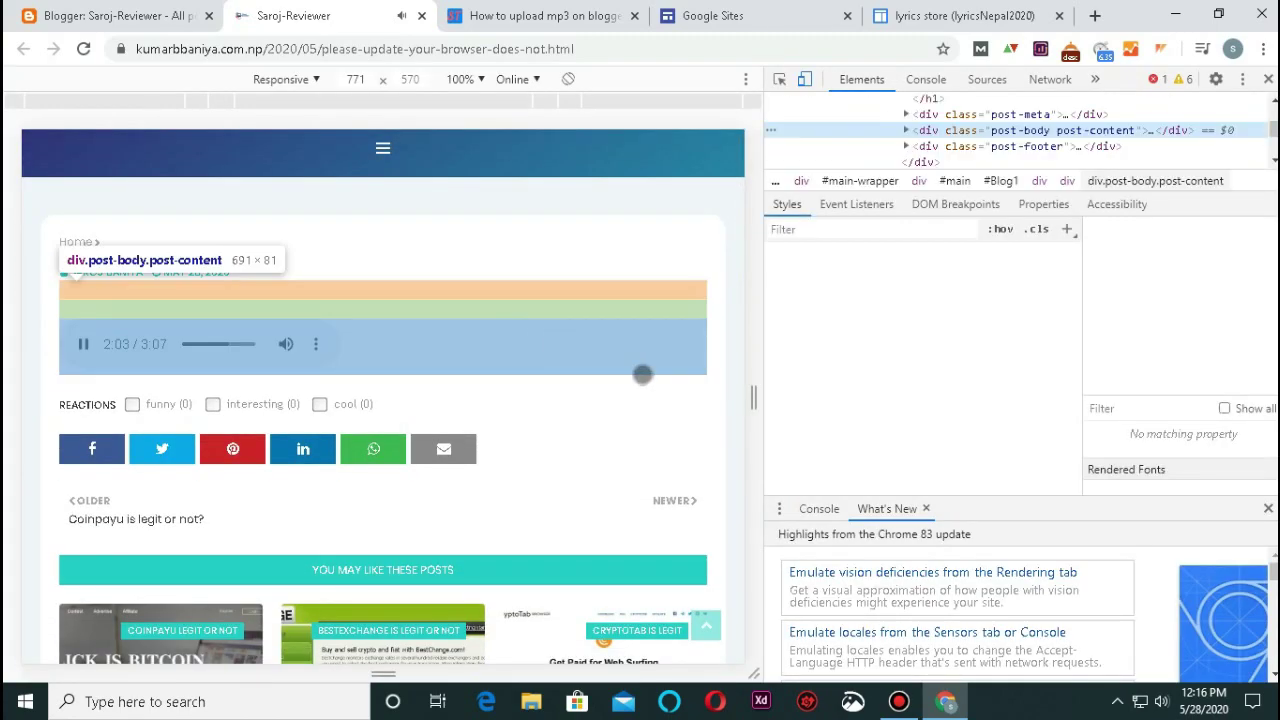
drag(753, 398, 518, 398)
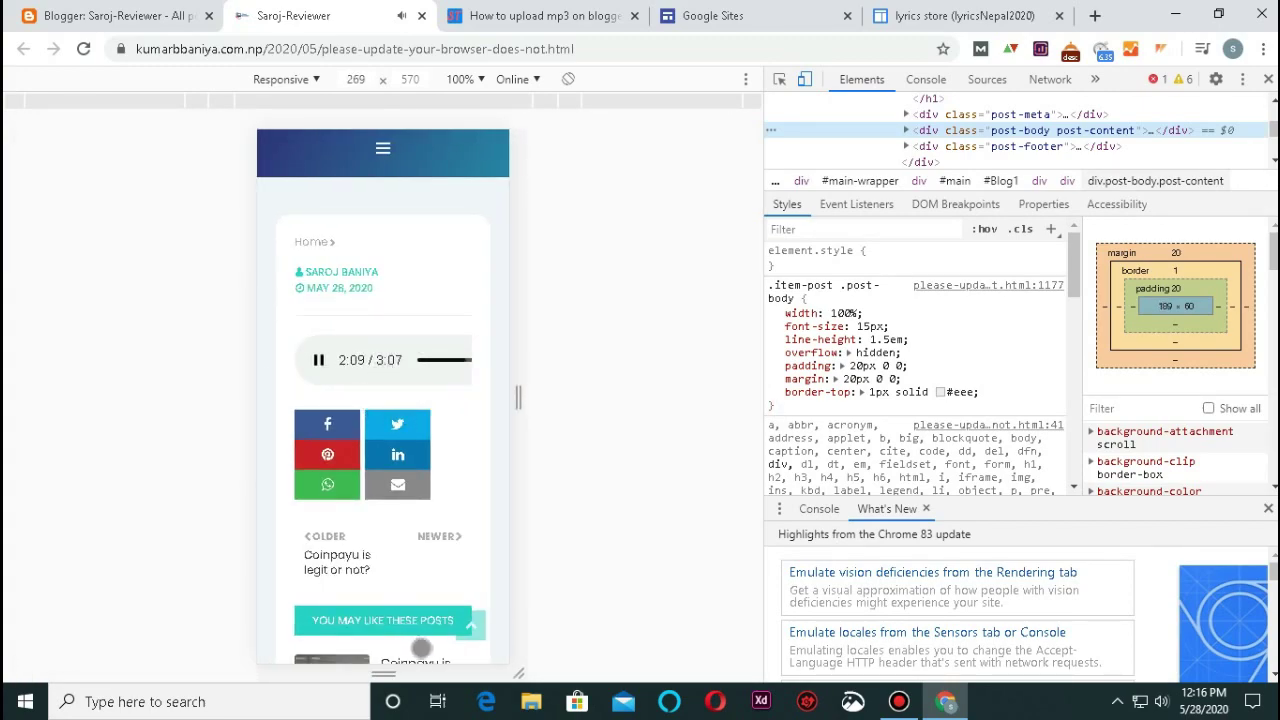
drag(517, 406, 589, 408)
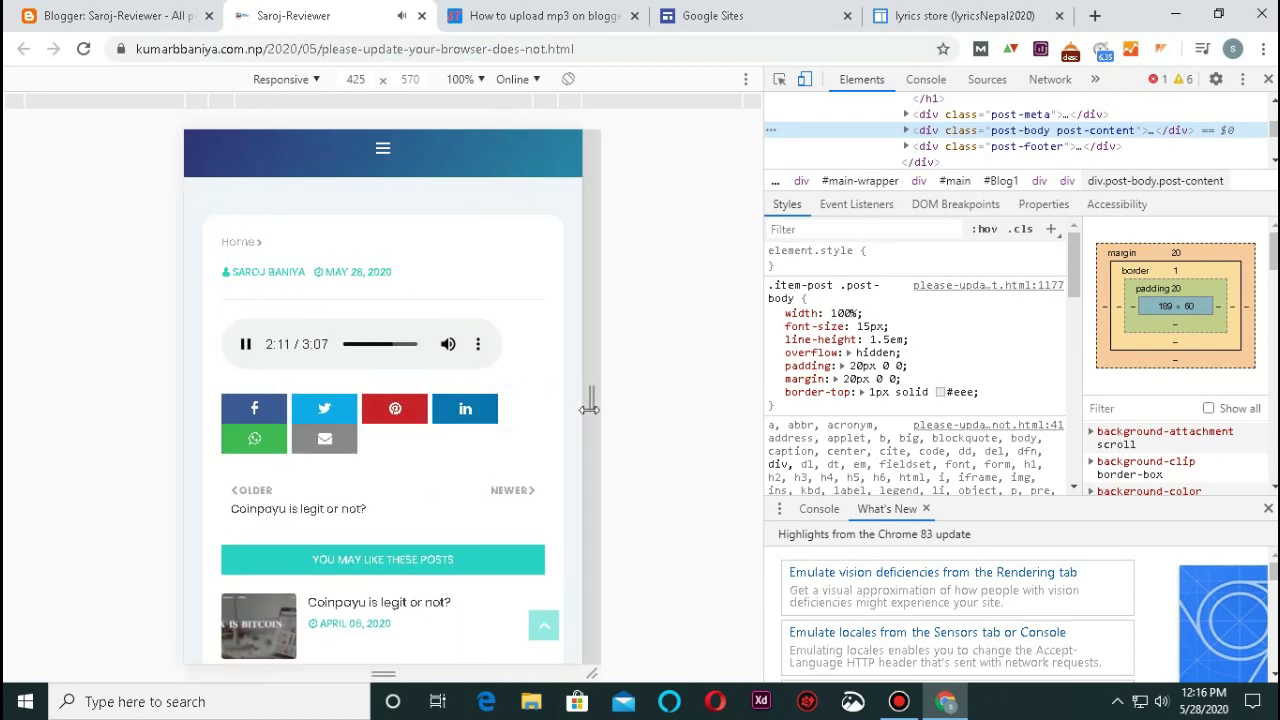
drag(483, 410, 589, 410)
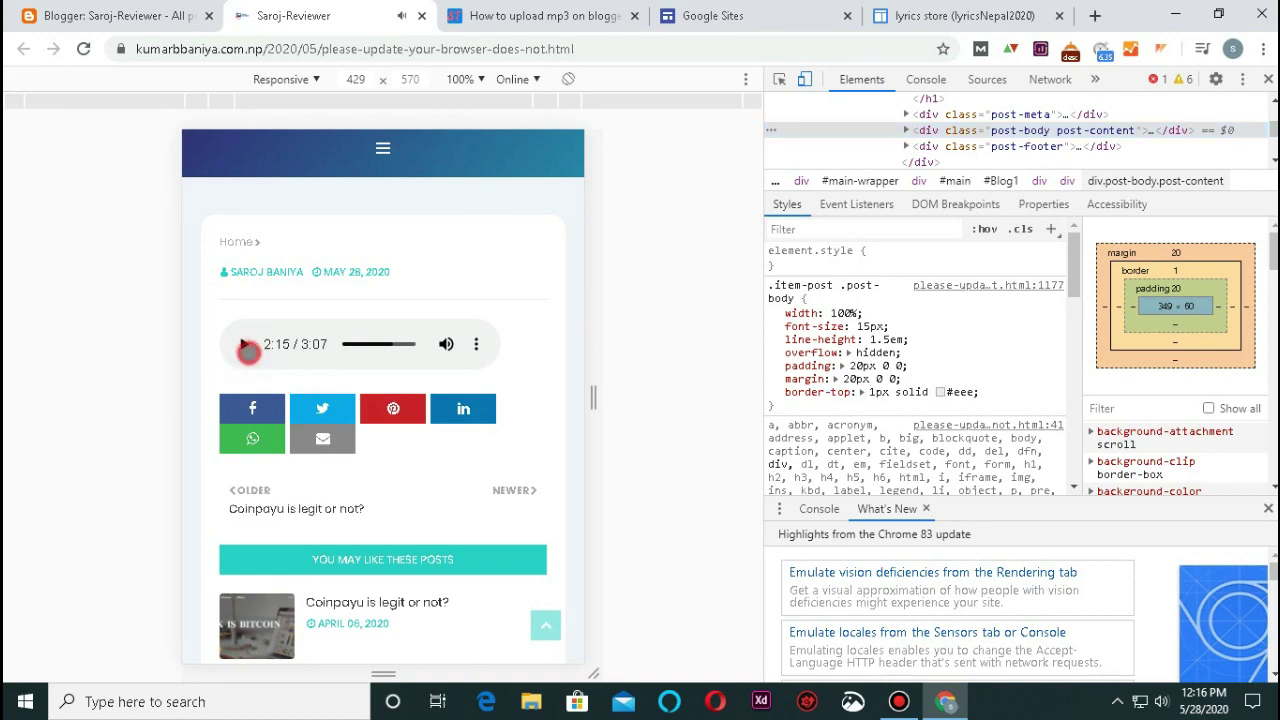
click(1268, 79)
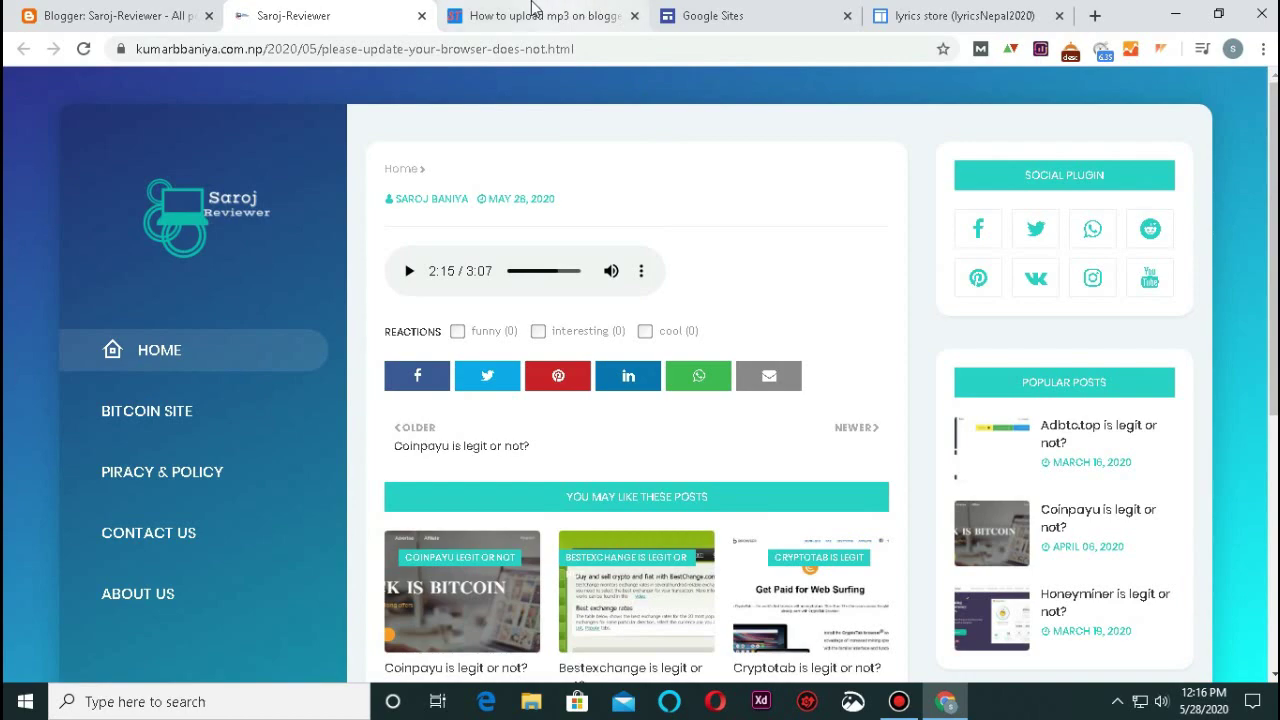
Close the published post page and switch to the Google Sites home page.
click(421, 15)
click(371, 14)
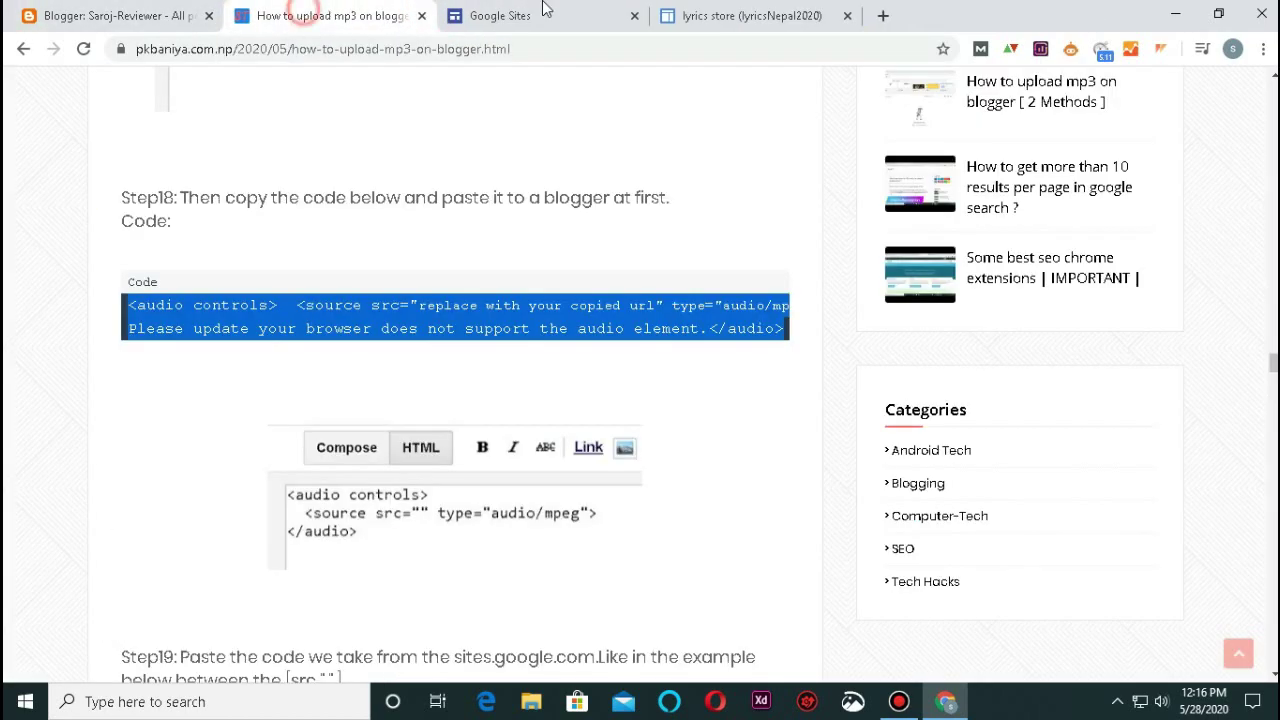
click(590, 10)
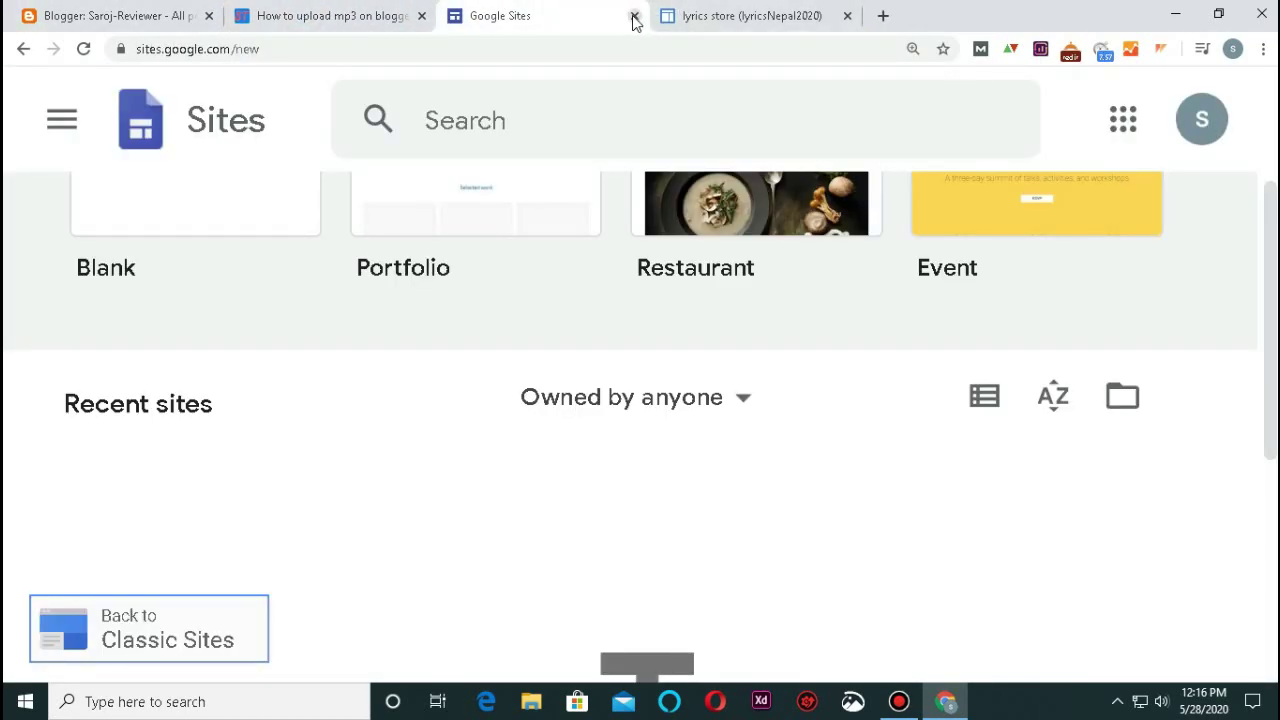
Close the Google Sites home page and the lyrics store page, returning to the MP3 upload tutorial article.
click(697, 18)
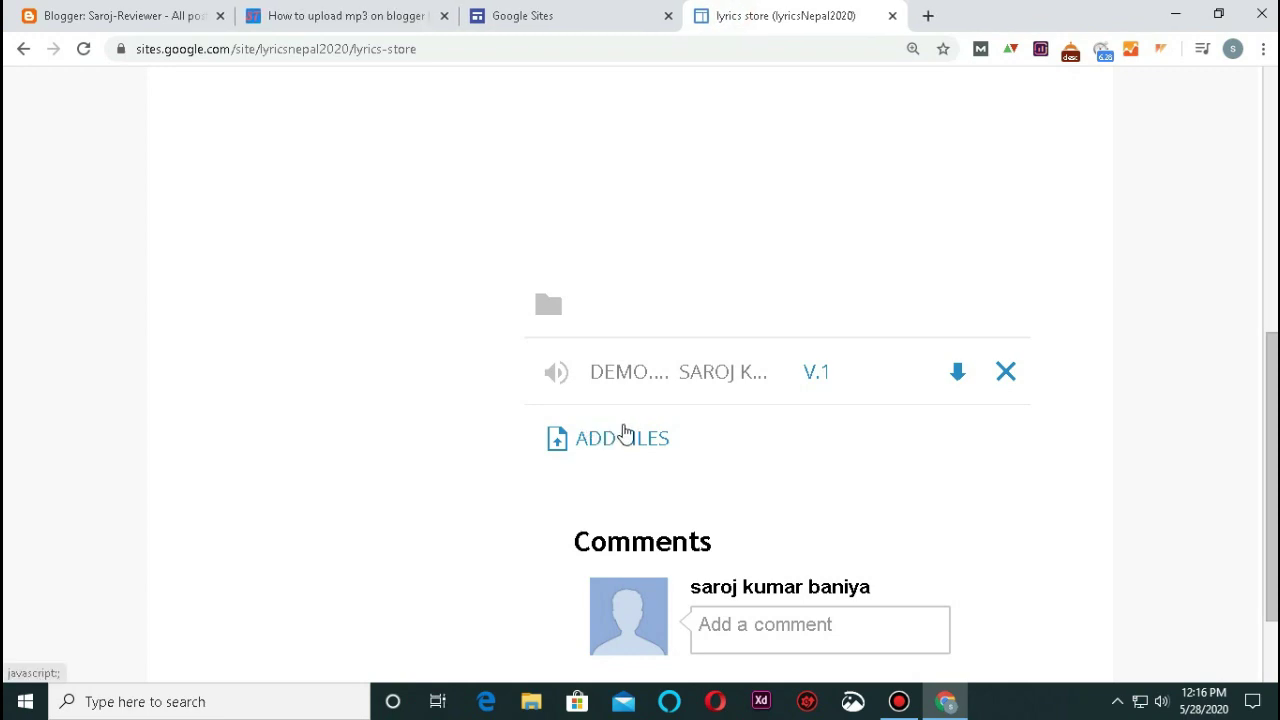
click(583, 10)
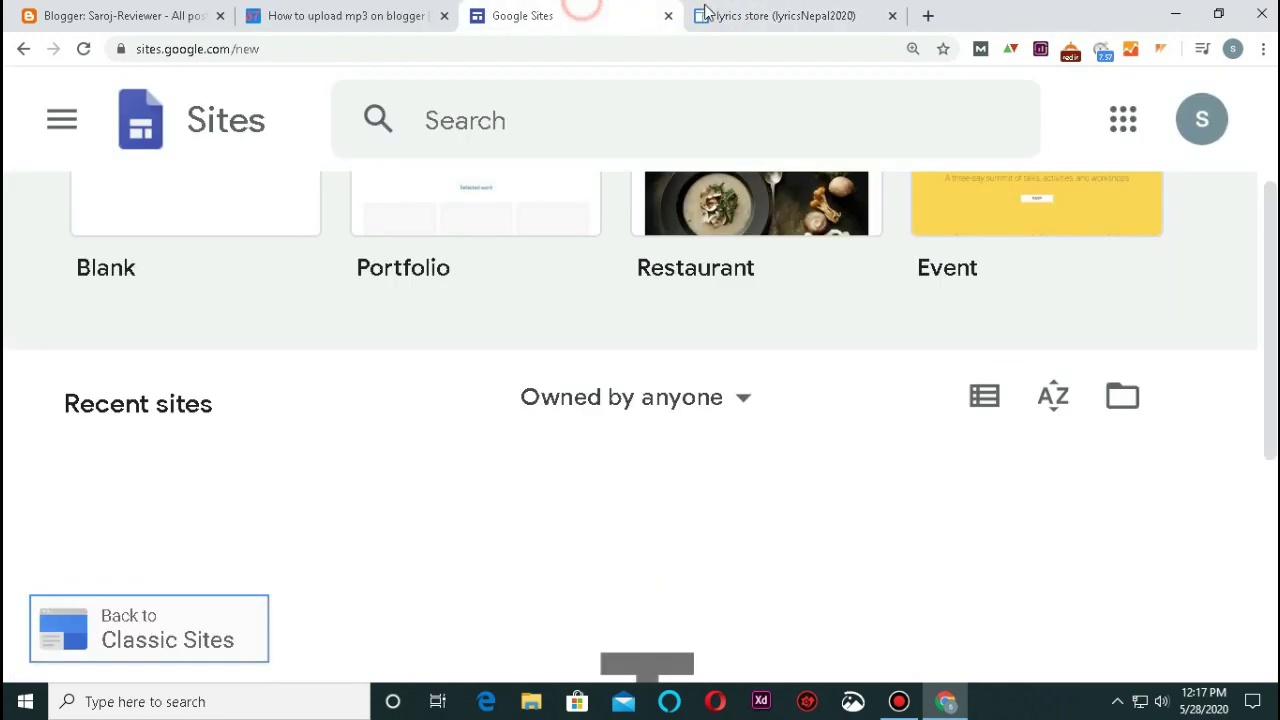
click(668, 15)
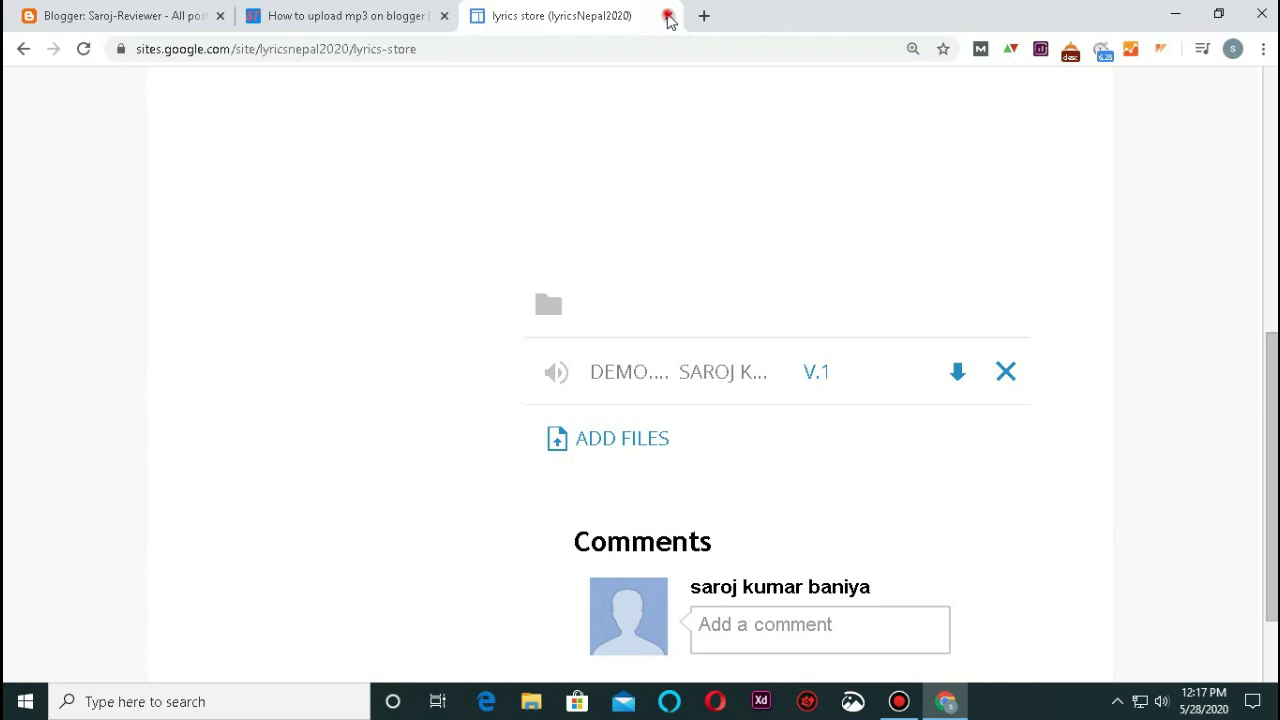
click(667, 15)
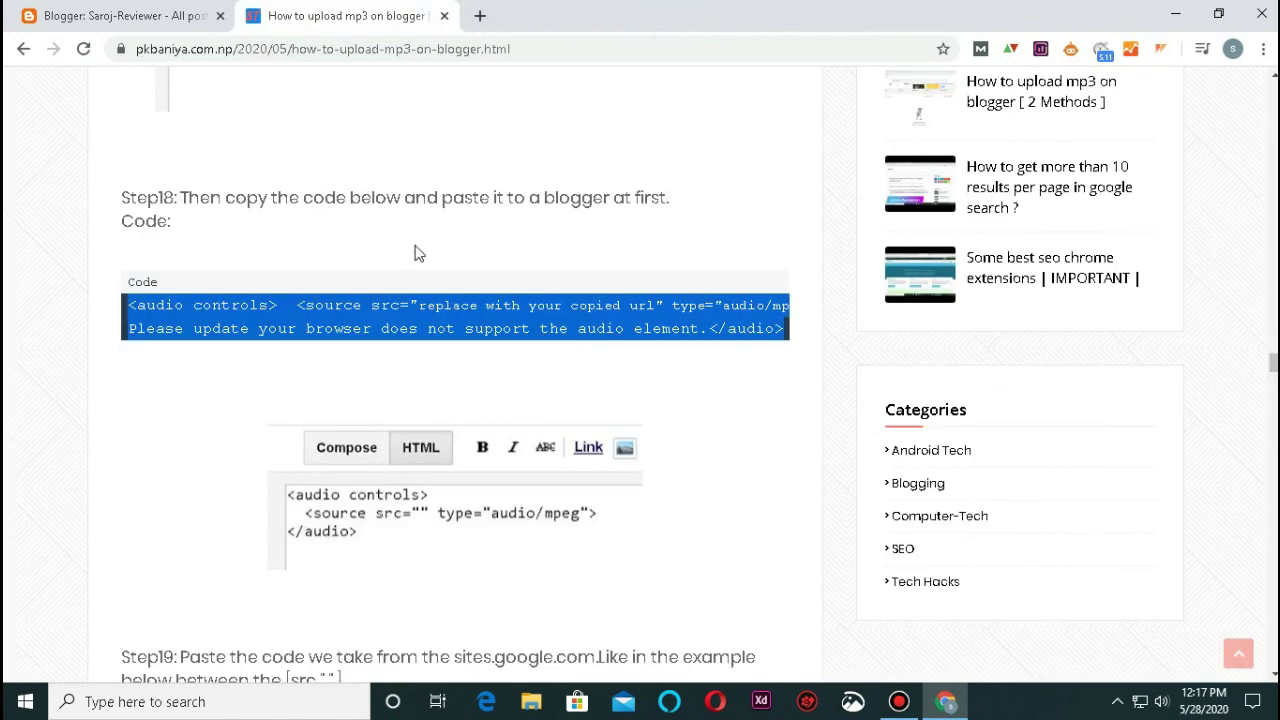
Find the second method in the tutorial article and open its Step 1 link to the 000webhost site.
scroll(388, 383, down, 9)
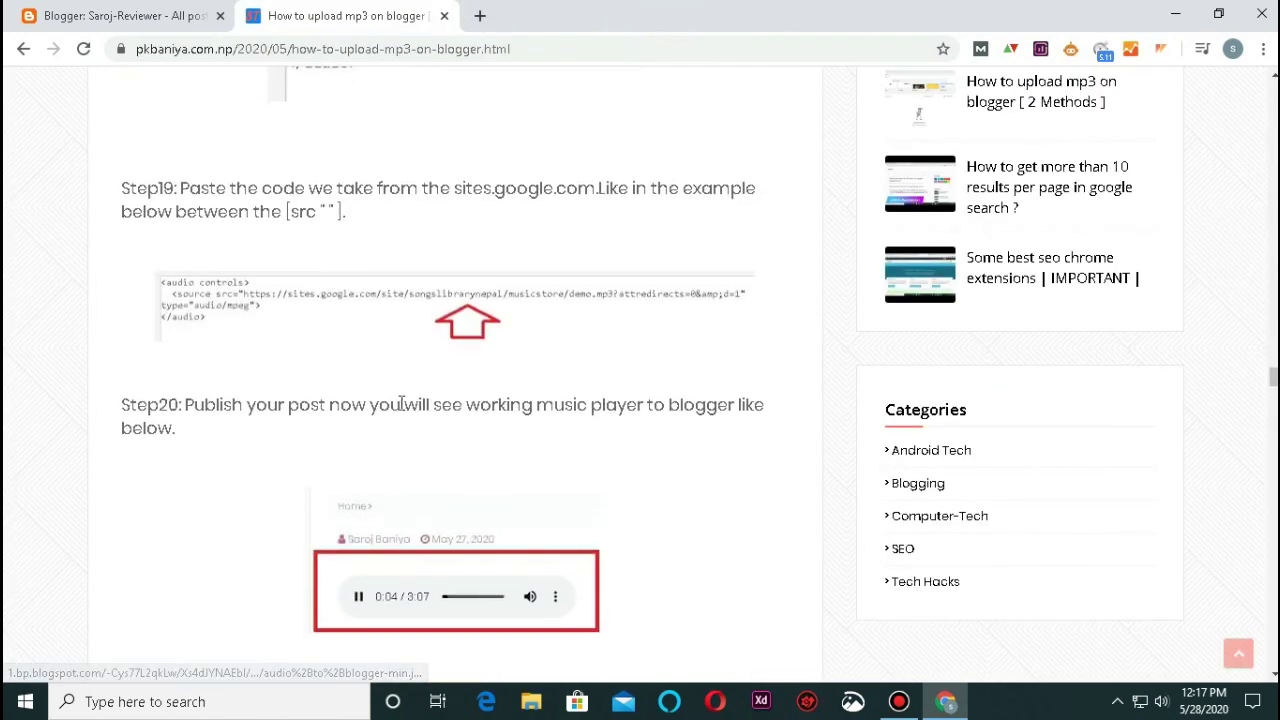
scroll(431, 412, down, 3)
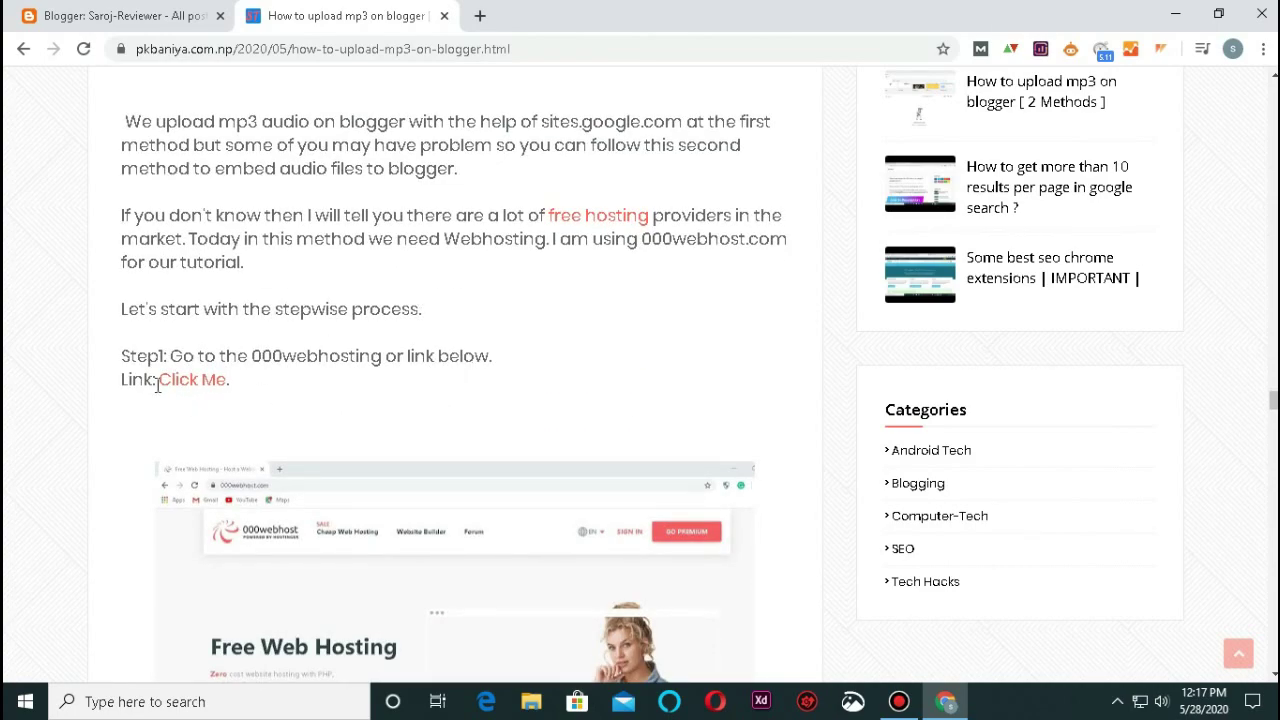
click(193, 386)
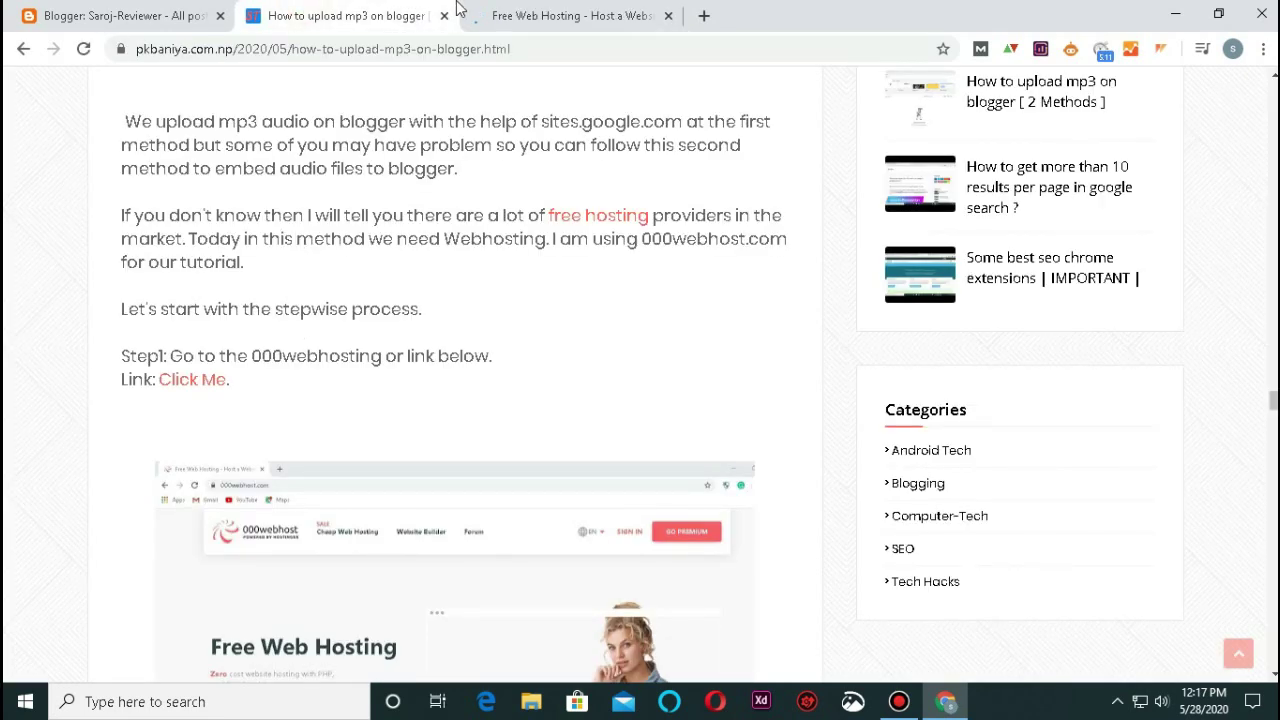
click(480, 14)
click(305, 14)
click(558, 14)
click(322, 14)
click(540, 14)
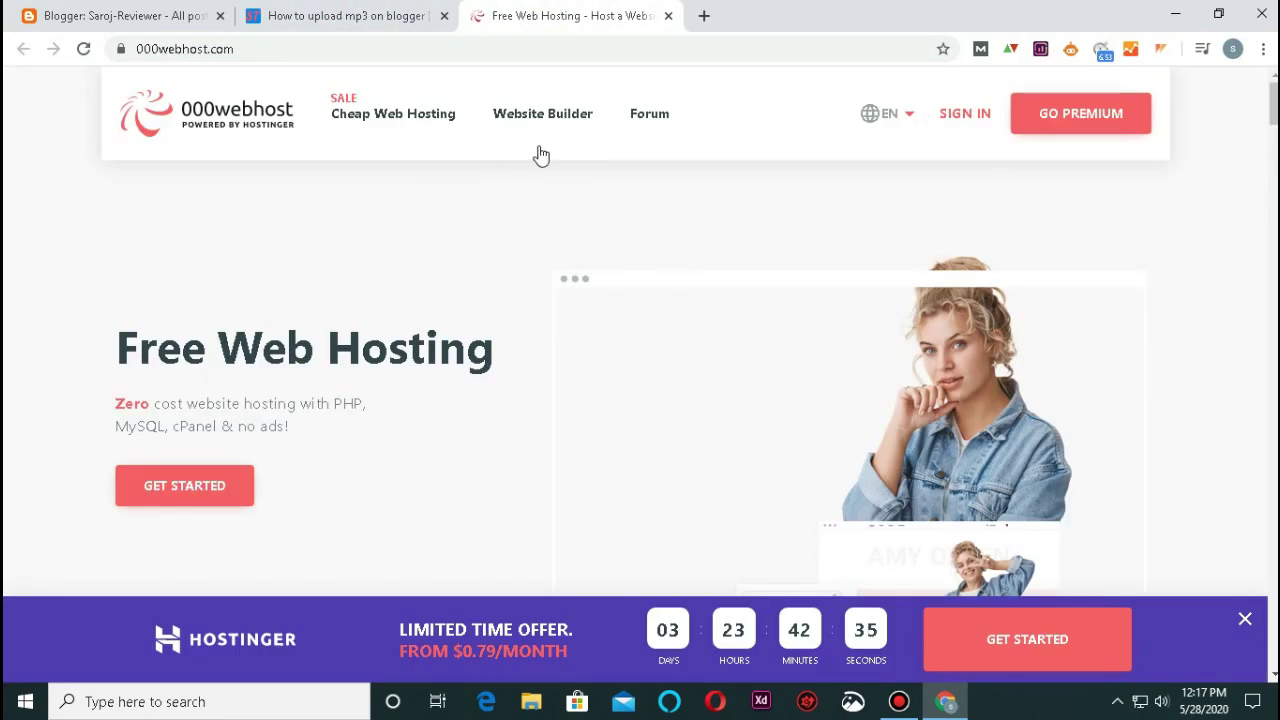
Try to sign in to 000webhost with the existing Google account, dismissing the Hostinger offer banner.
click(971, 122)
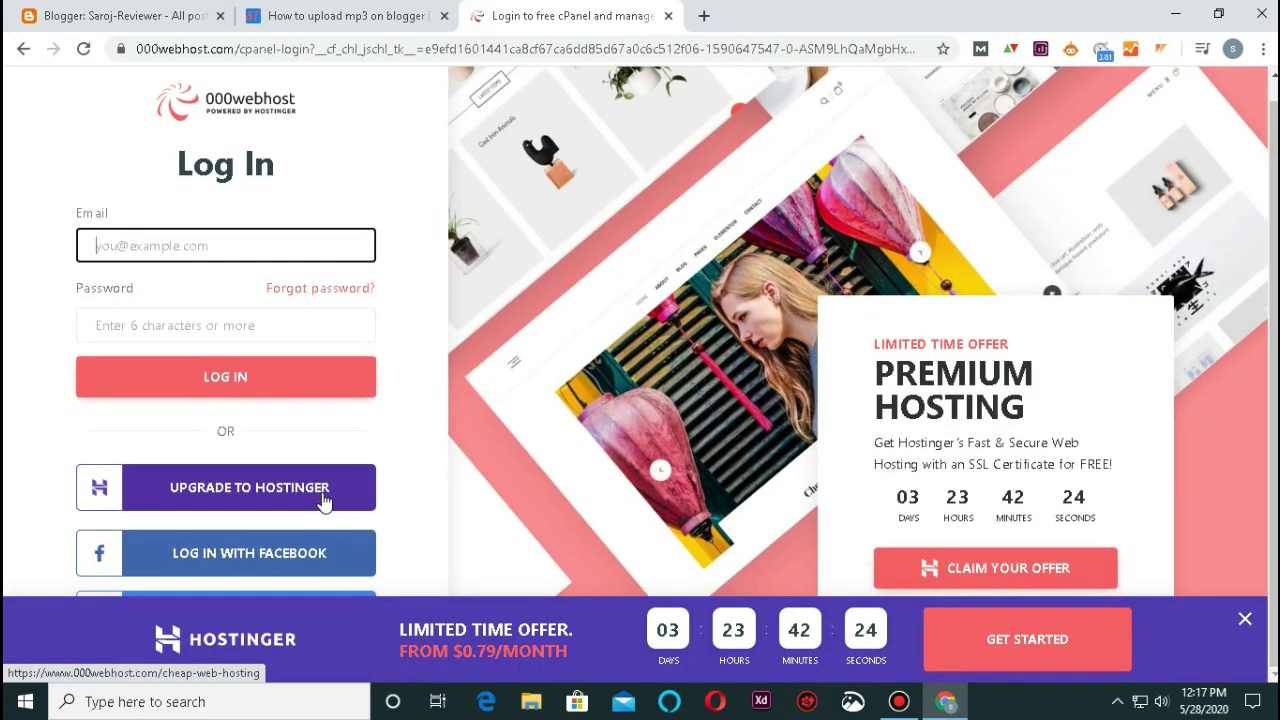
click(1226, 627)
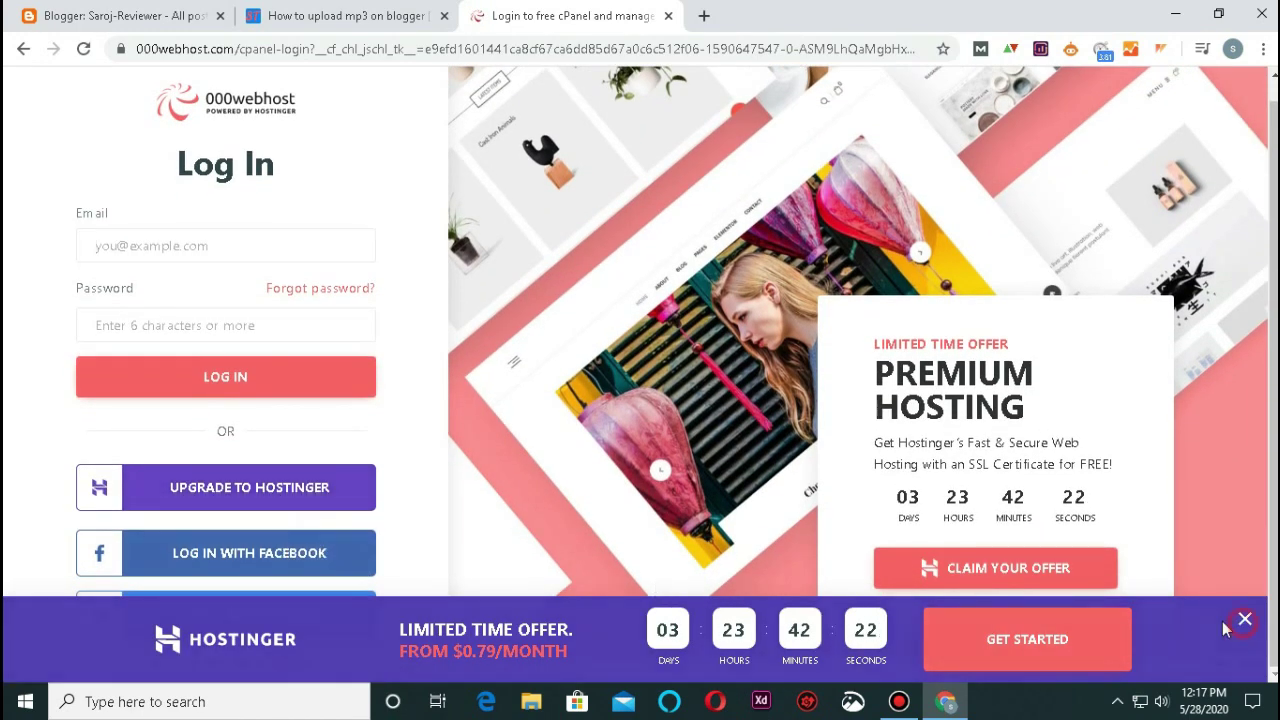
click(170, 622)
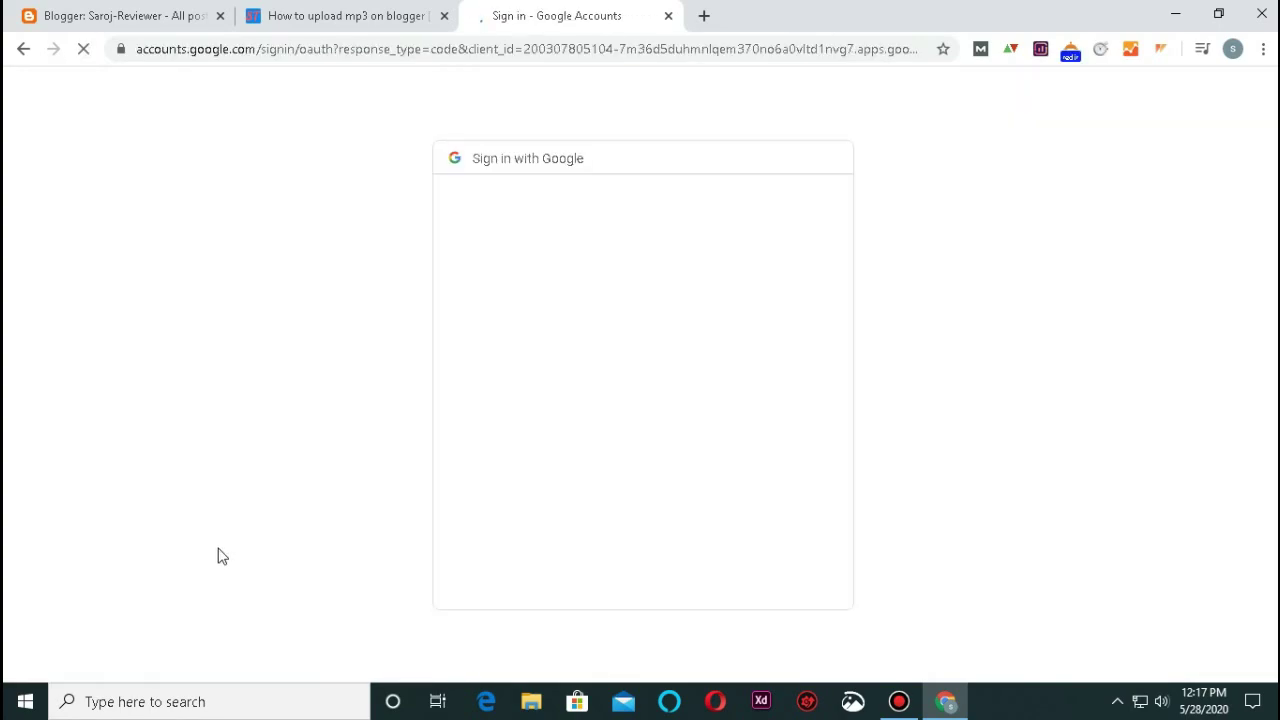
click(597, 333)
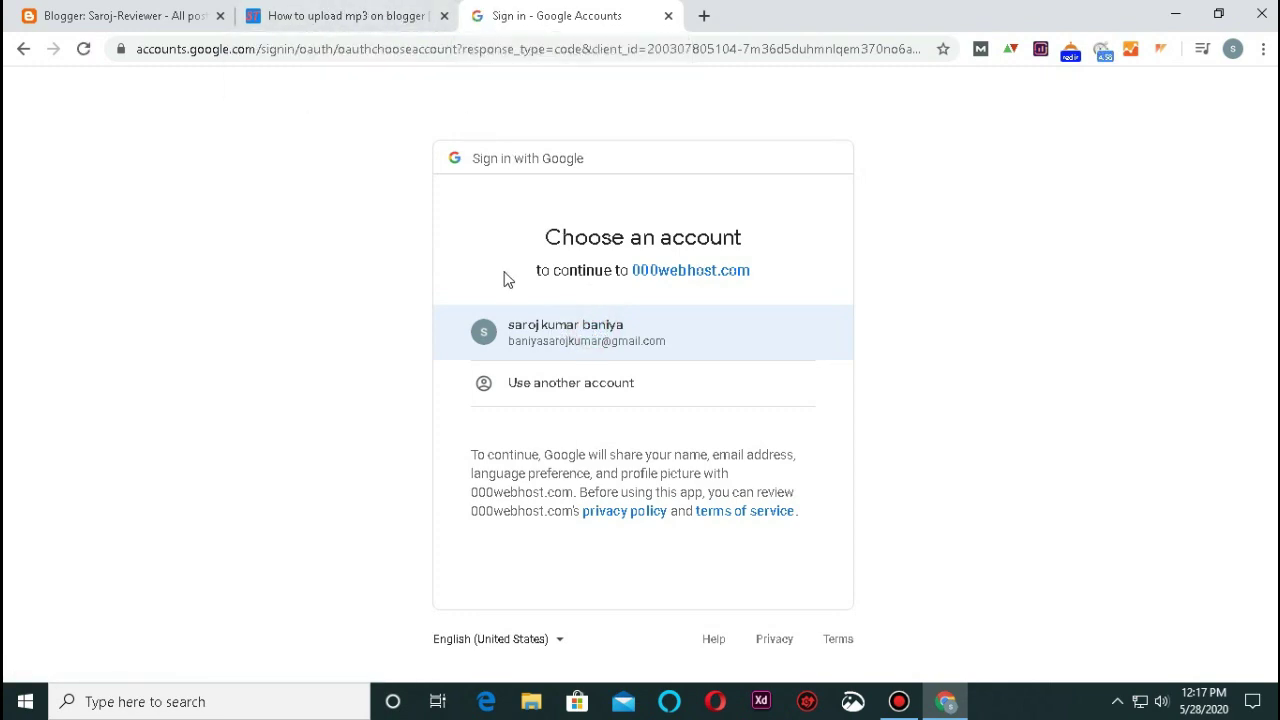
click(505, 310)
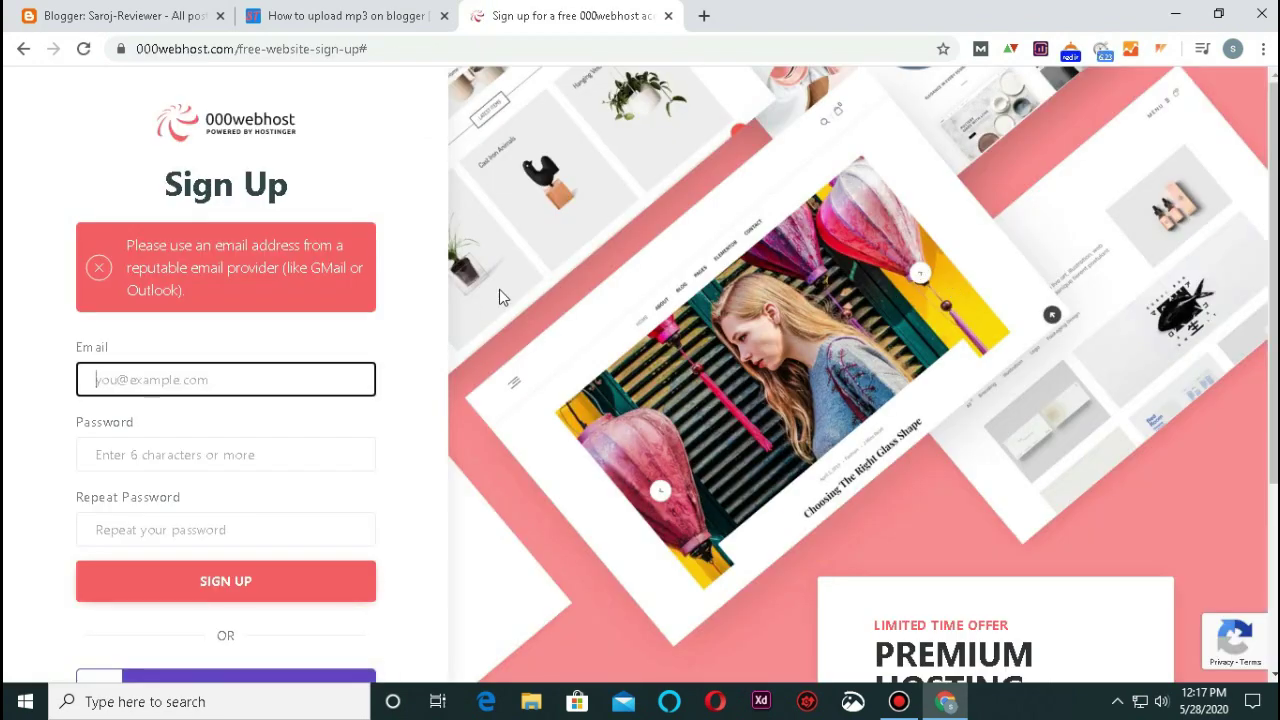
Examine the message about the email address on the 000webhost sign-up page.
scroll(500, 294, down, 3)
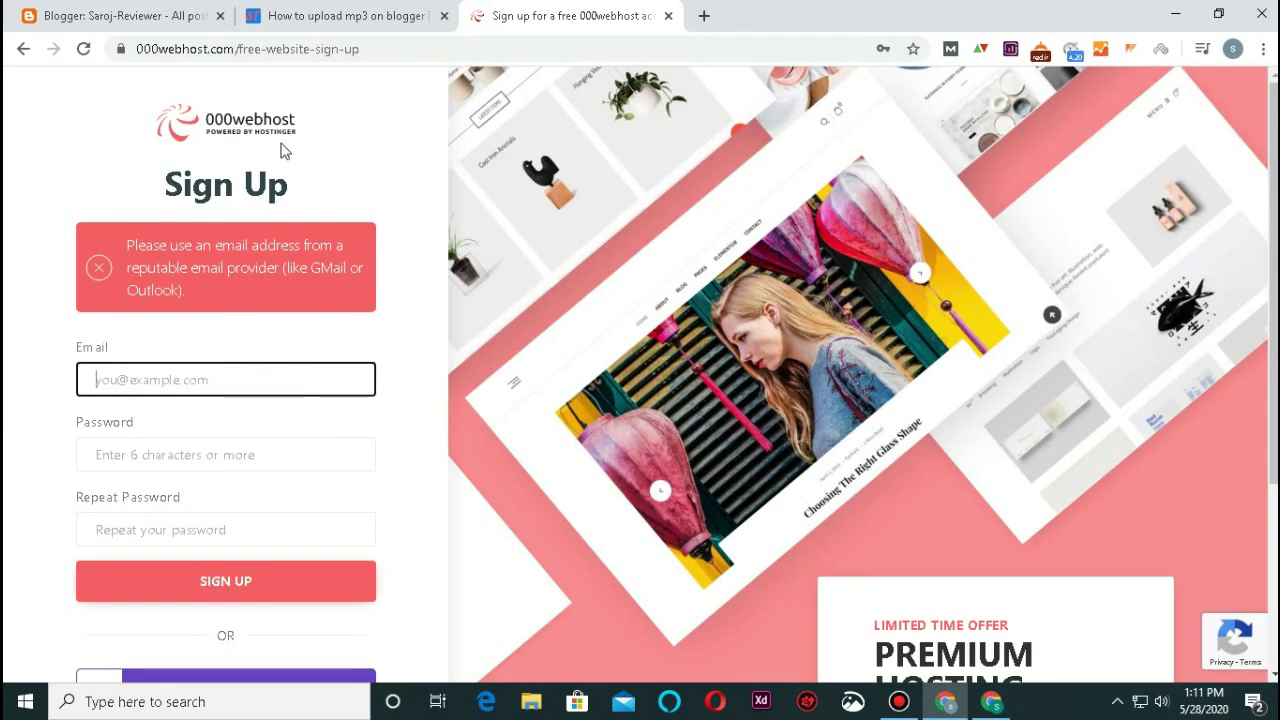
drag(111, 246, 212, 286)
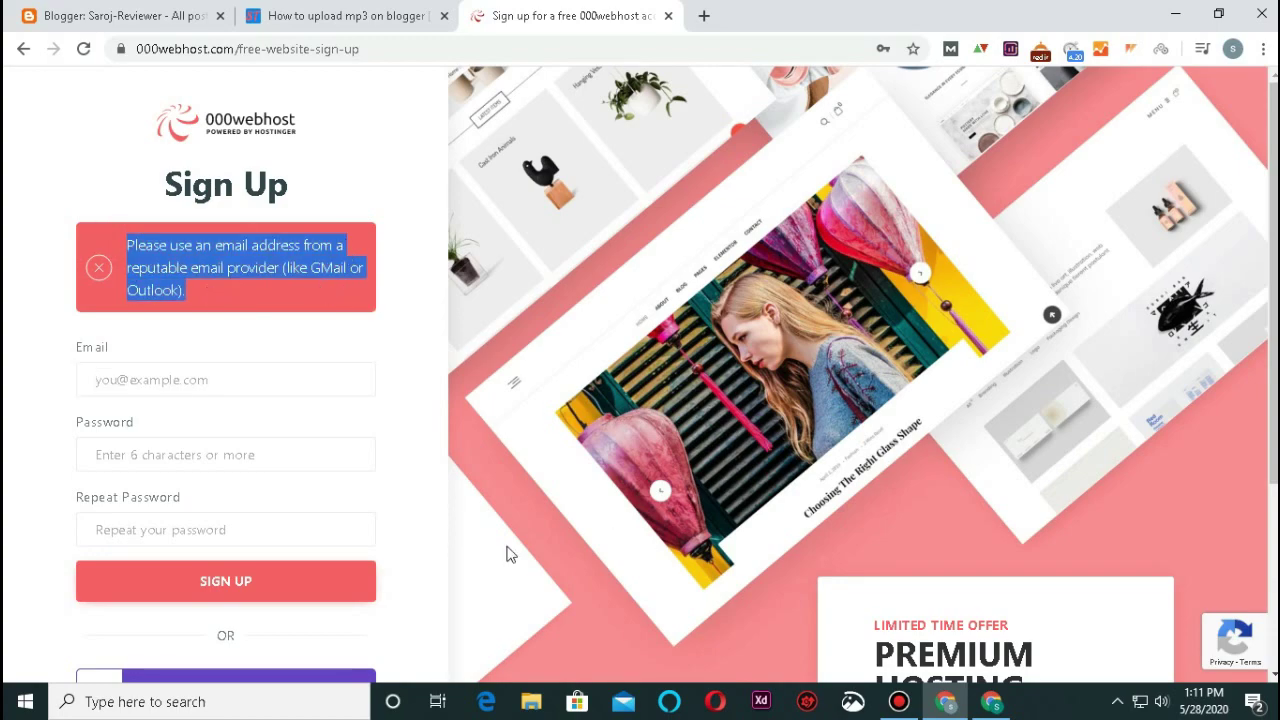
scroll(912, 598, down, 1)
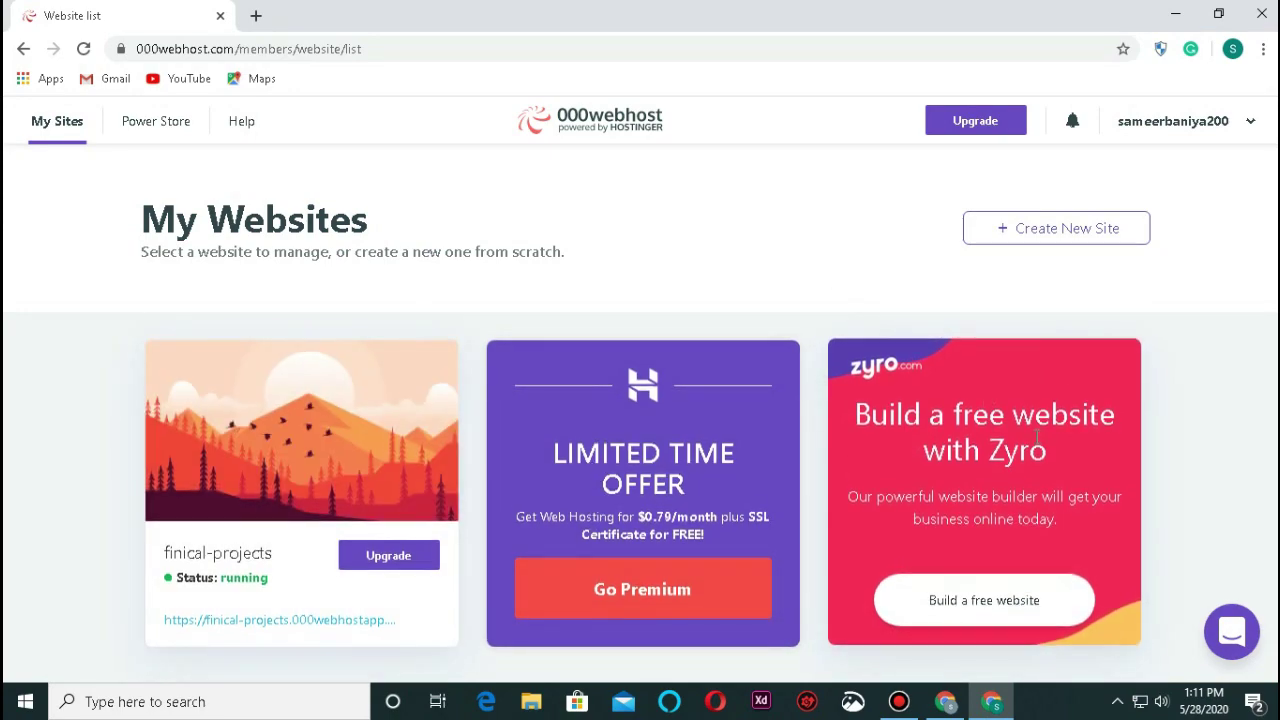
Manage the finical-projects website on 000webhost and open its File Manager for uploading files.
mouse_move(409, 543)
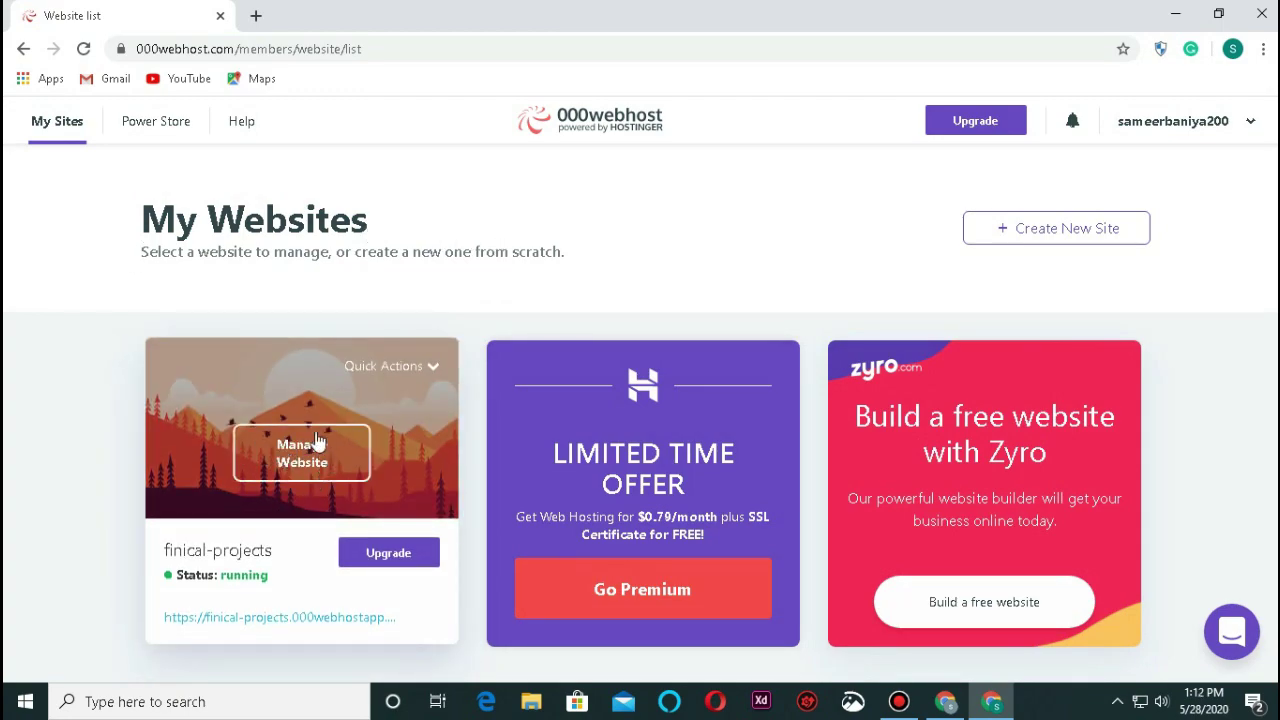
click(306, 458)
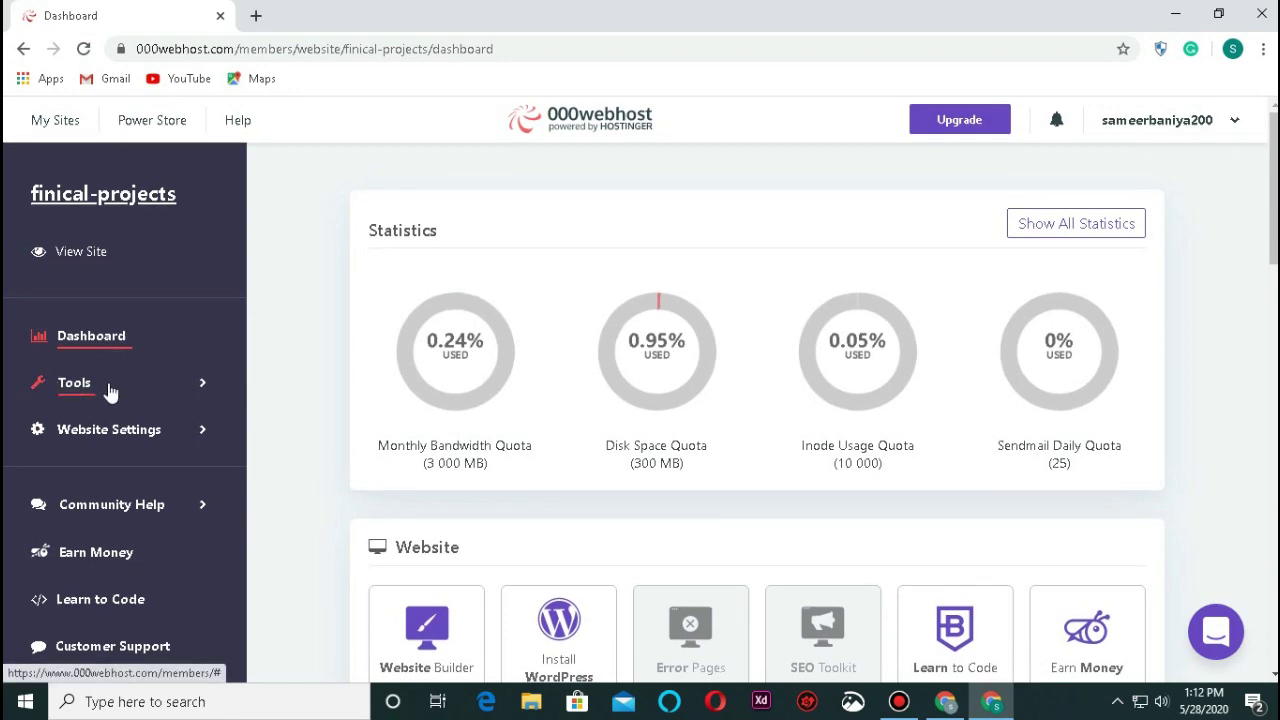
scroll(110, 393, down, 1)
key(ctrl+plus)
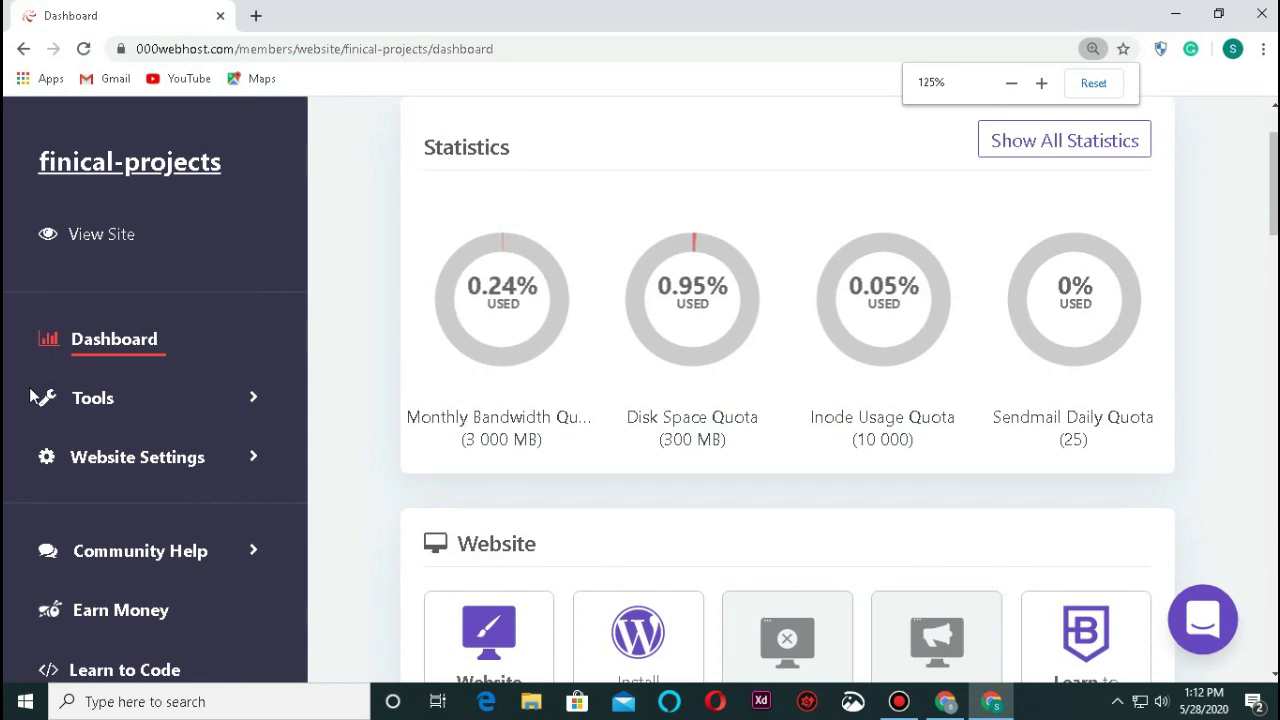
click(102, 402)
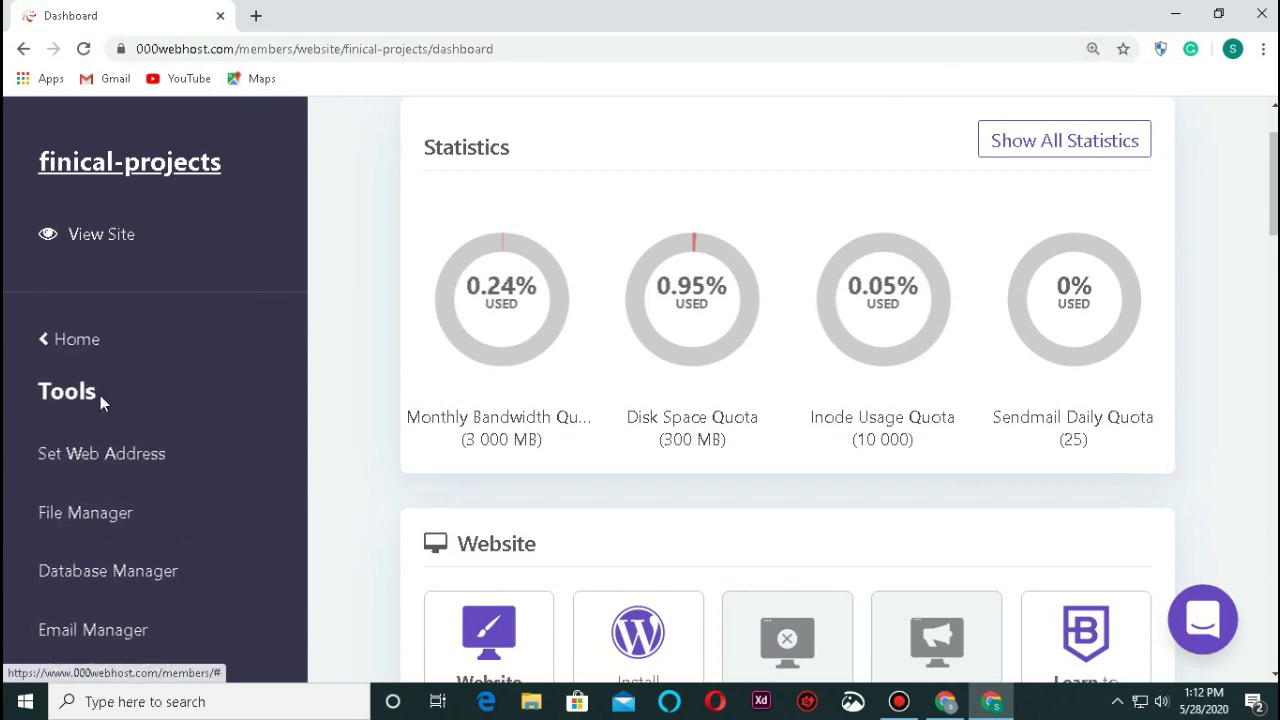
click(83, 515)
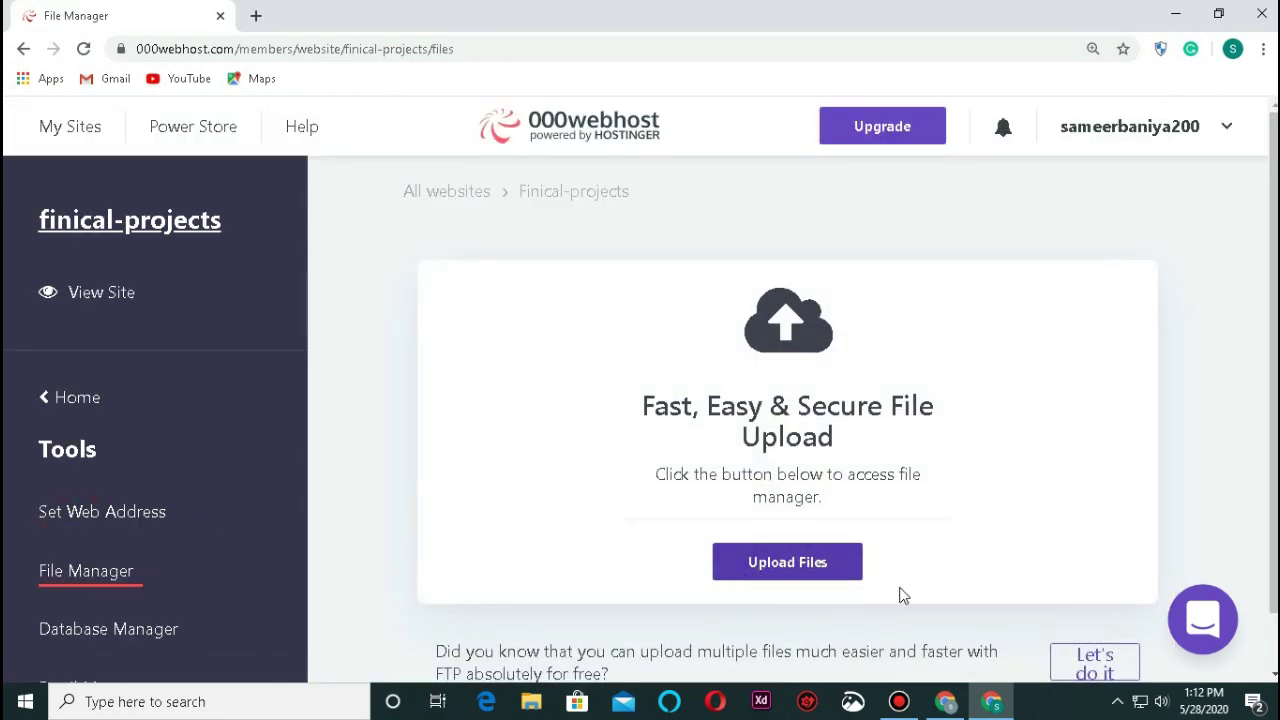
click(826, 572)
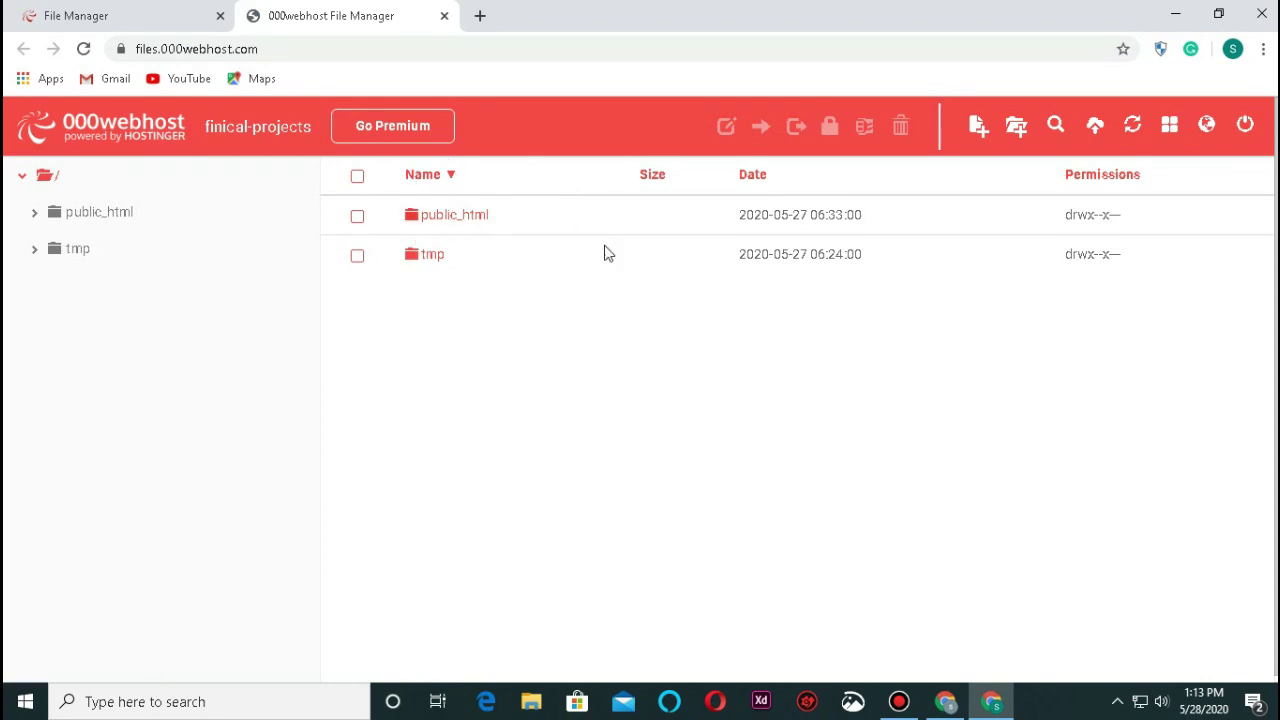
Open the public_html folder and delete the existing demo.mp3 file from it.
double_click(467, 220)
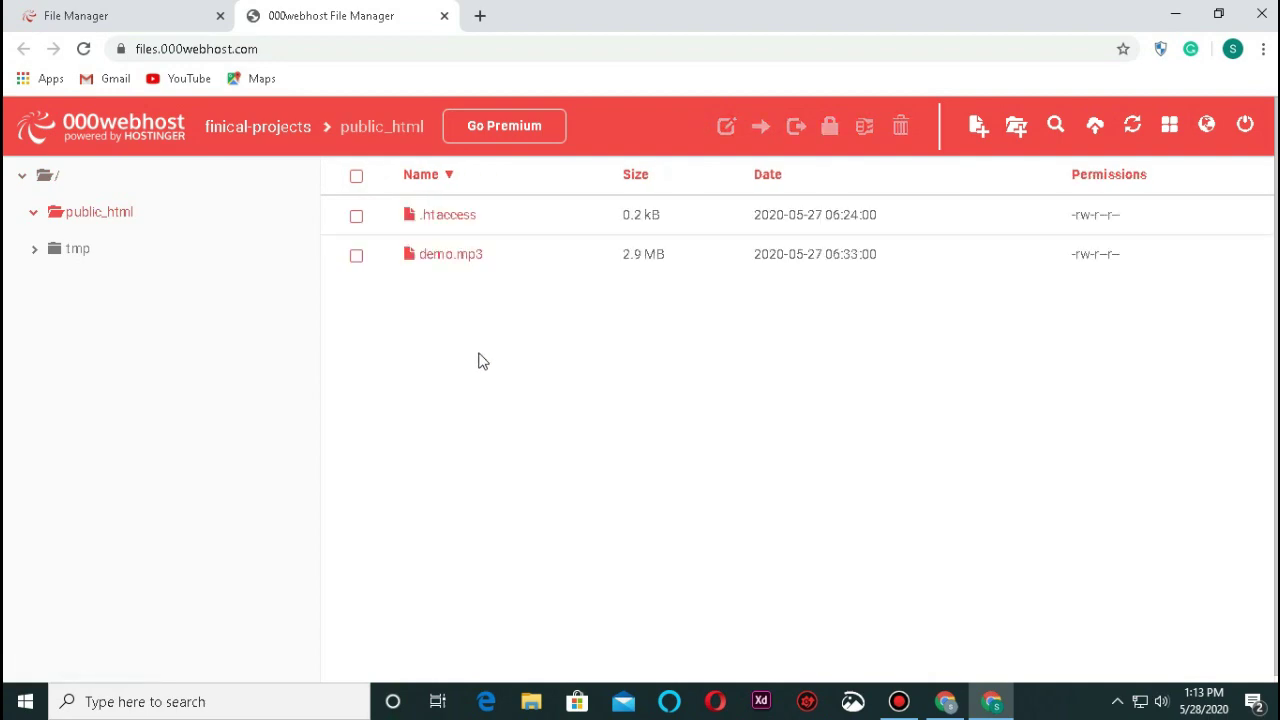
click(357, 263)
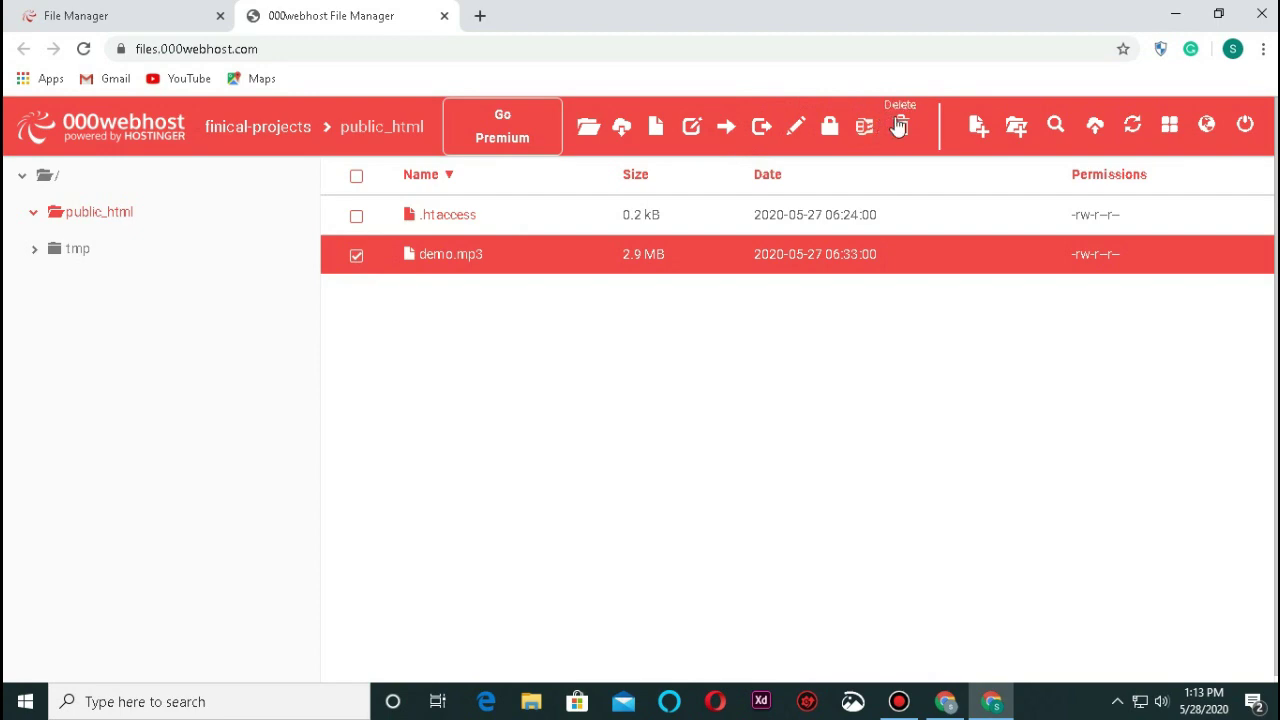
click(899, 126)
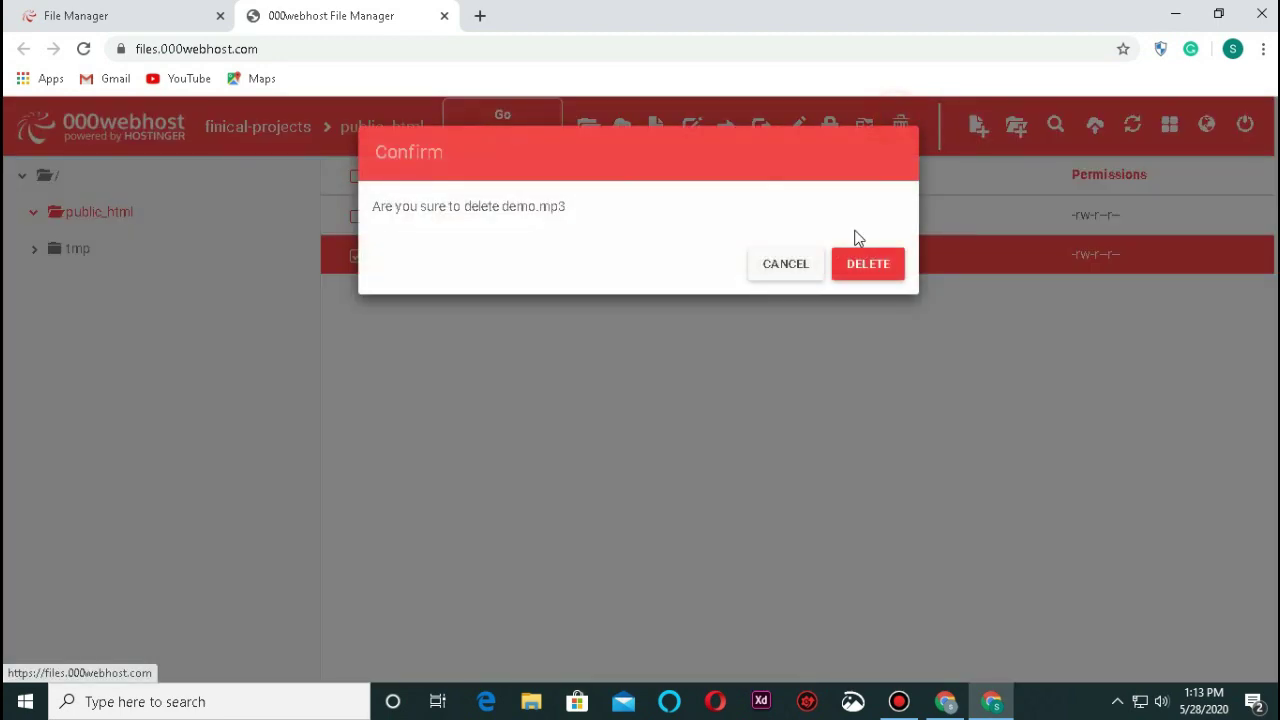
click(892, 278)
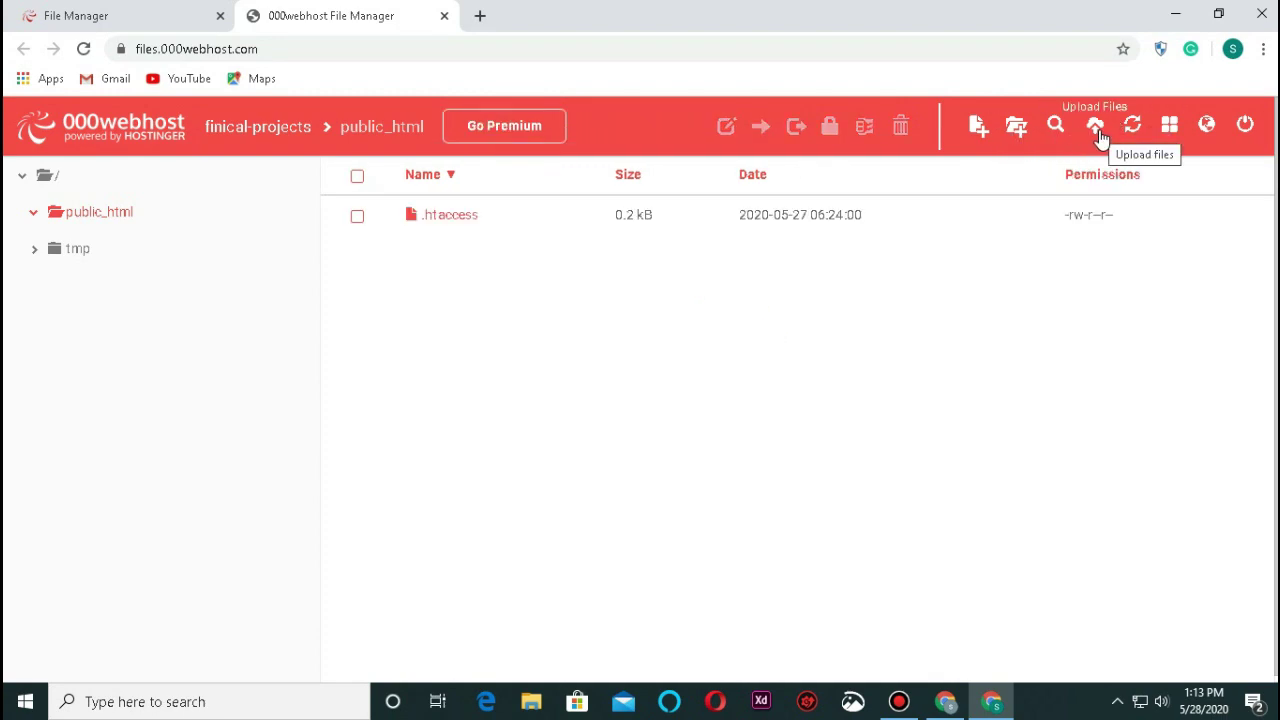
Upload demo.mp3 from the Downloads > Music folder to public_html.
key(ctrl+plus)
key(ctrl+plus)
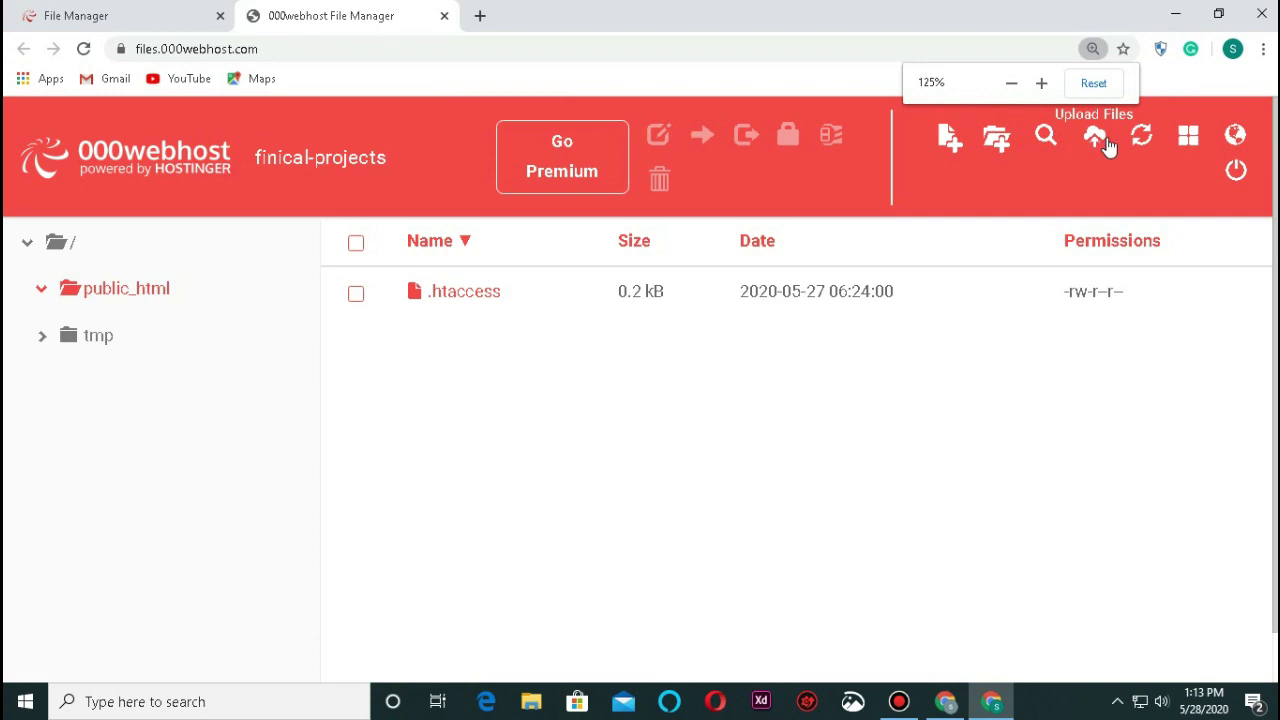
click(1100, 145)
click(686, 293)
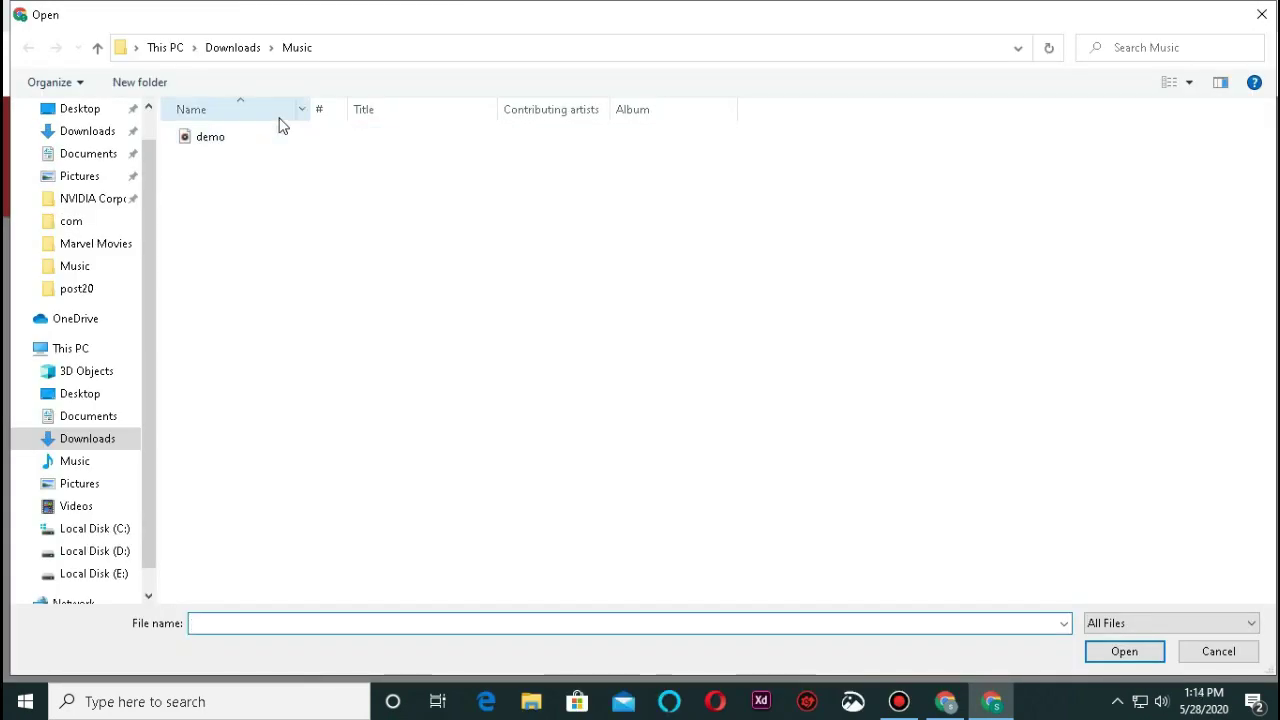
click(295, 138)
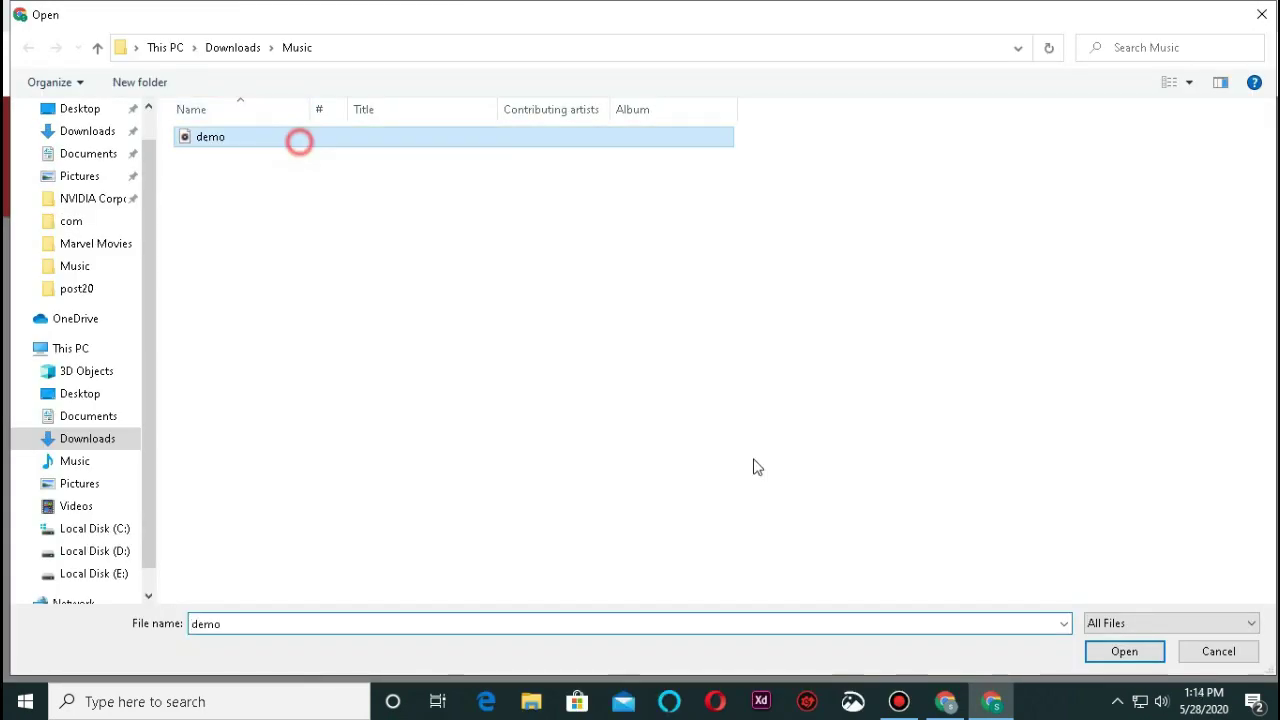
click(1105, 652)
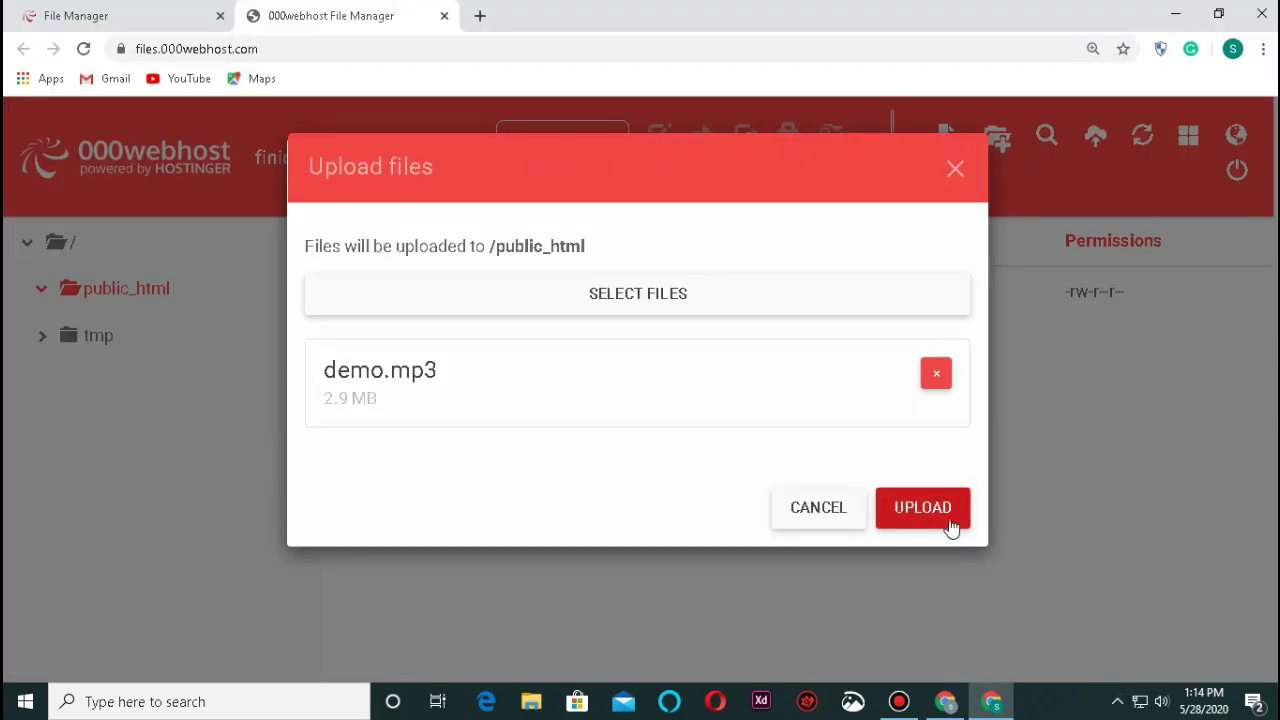
click(950, 526)
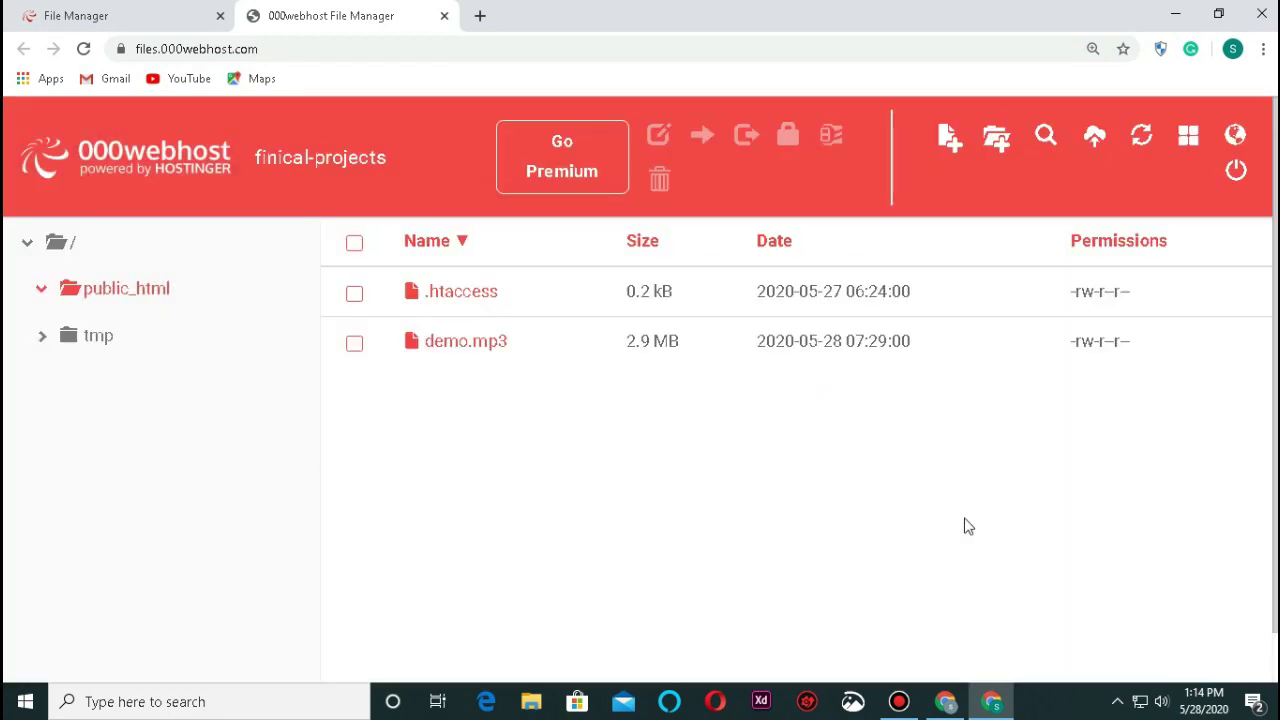
View the uploaded demo.mp3 in its own page and copy the file's web address.
right_click(516, 338)
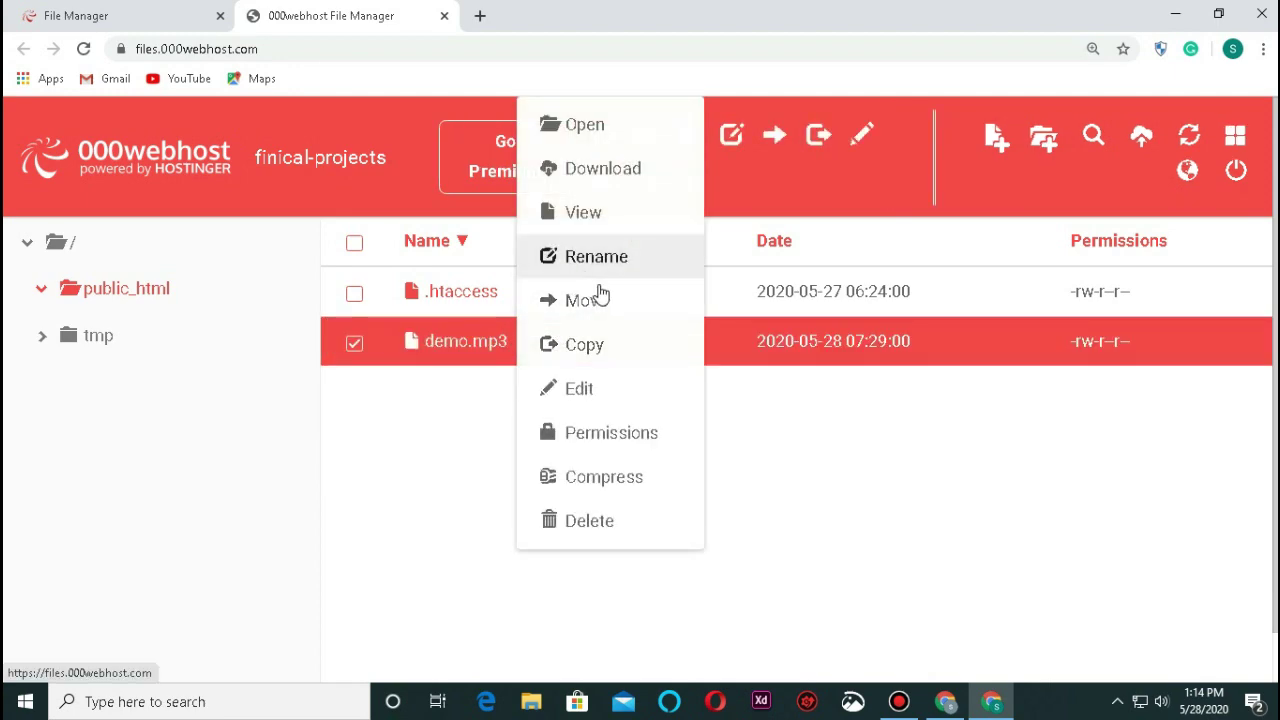
click(592, 212)
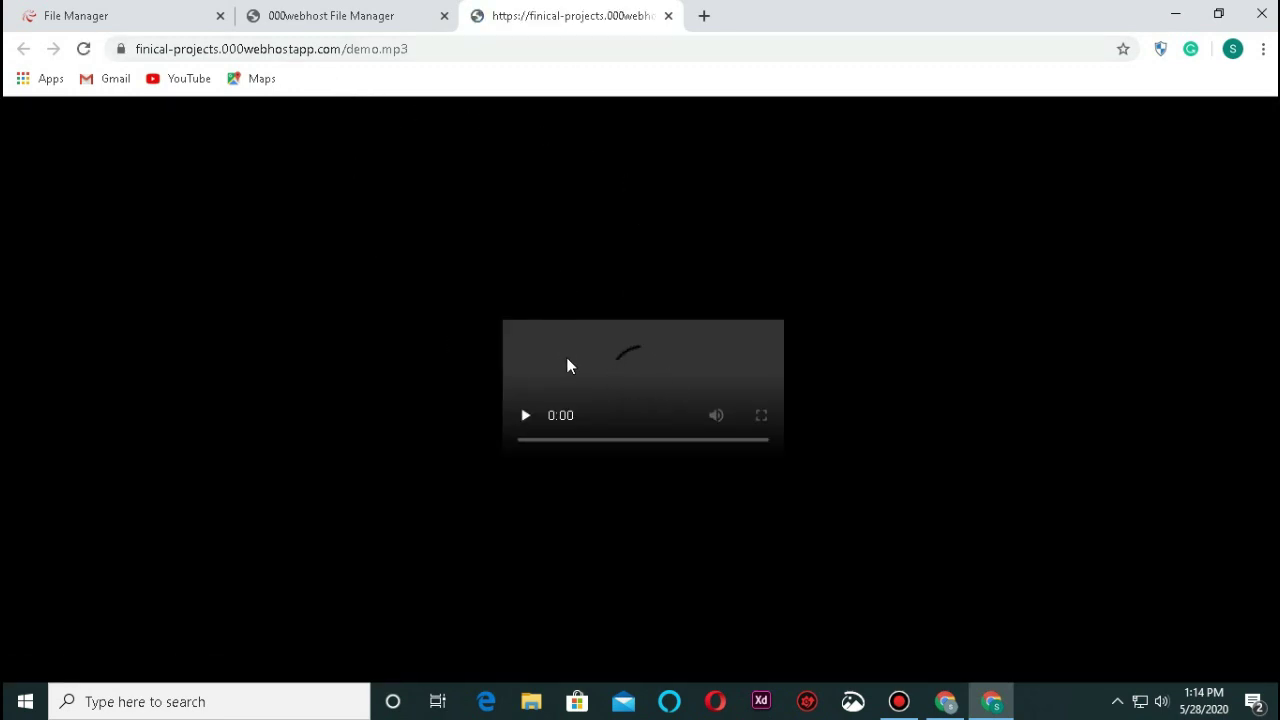
click(522, 52)
right_click(523, 51)
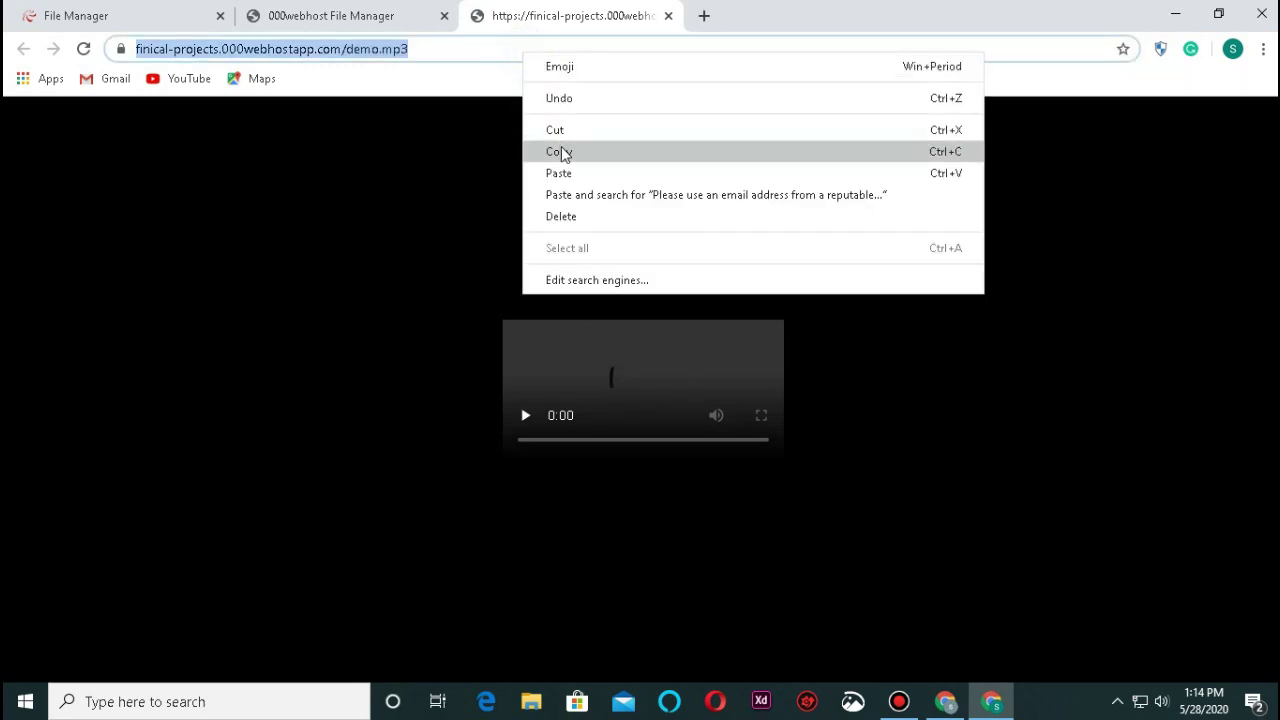
click(561, 152)
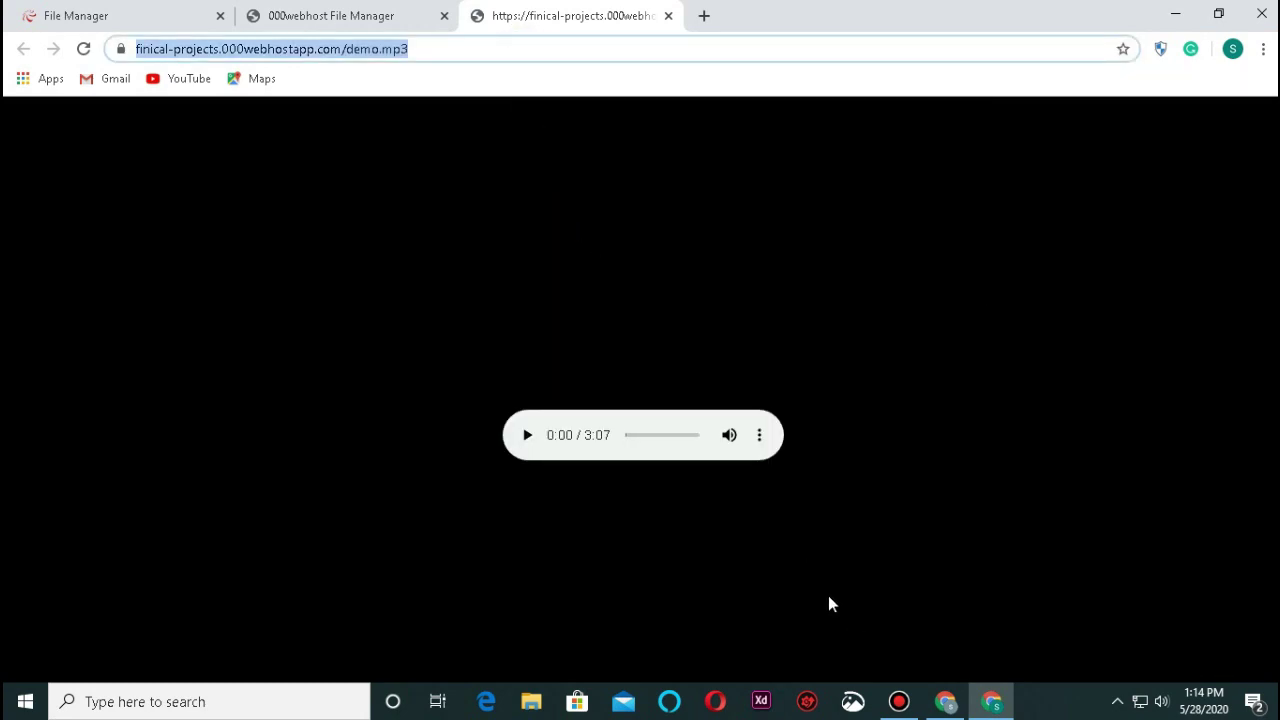
Test the playback of the uploaded demo.mp3 on its own page and pause it.
click(528, 437)
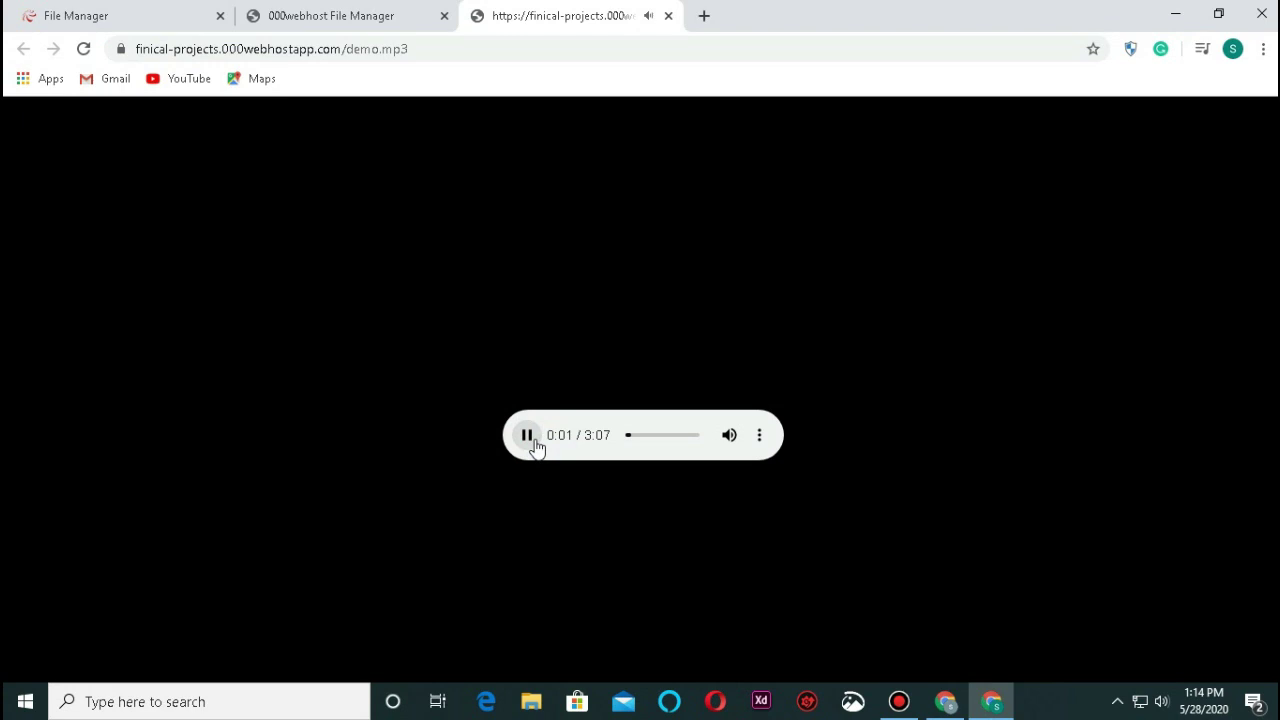
click(534, 446)
click(534, 446)
click(532, 440)
Switch to Blogger, open the 5/28/20 audio post for editing, and paste the copied 000webhost file address below its audio code.
click(946, 706)
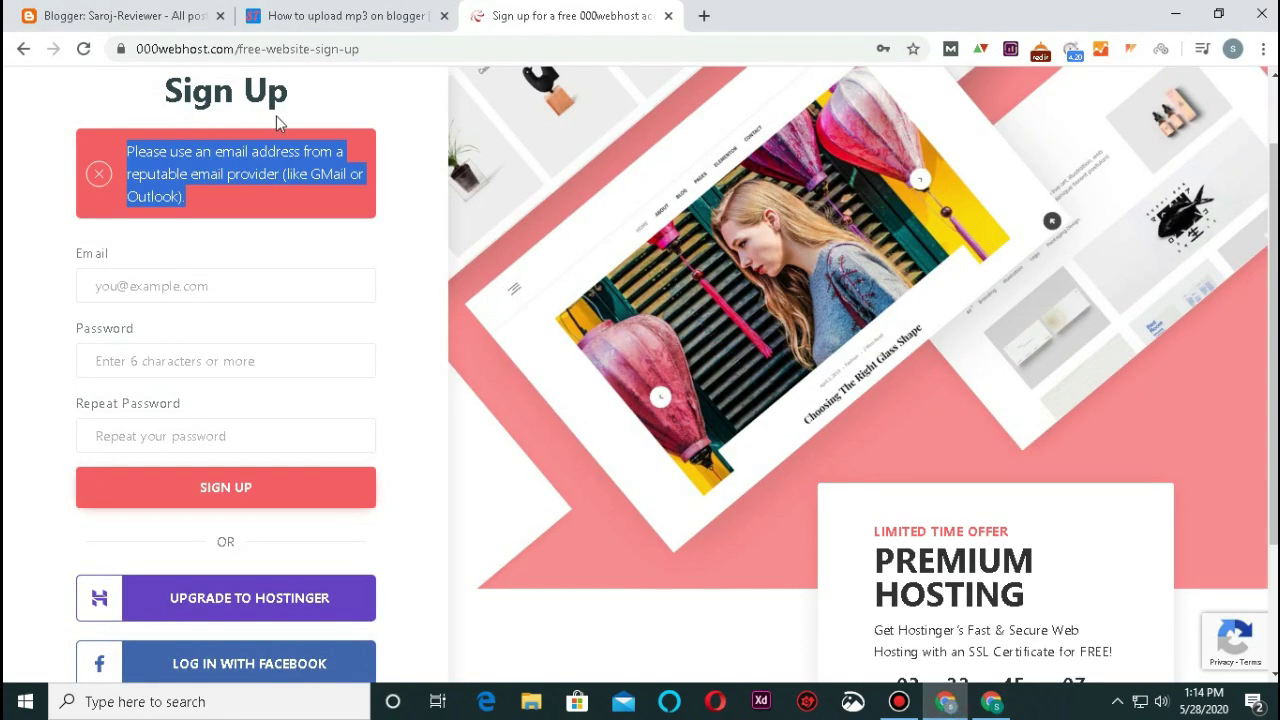
click(100, 14)
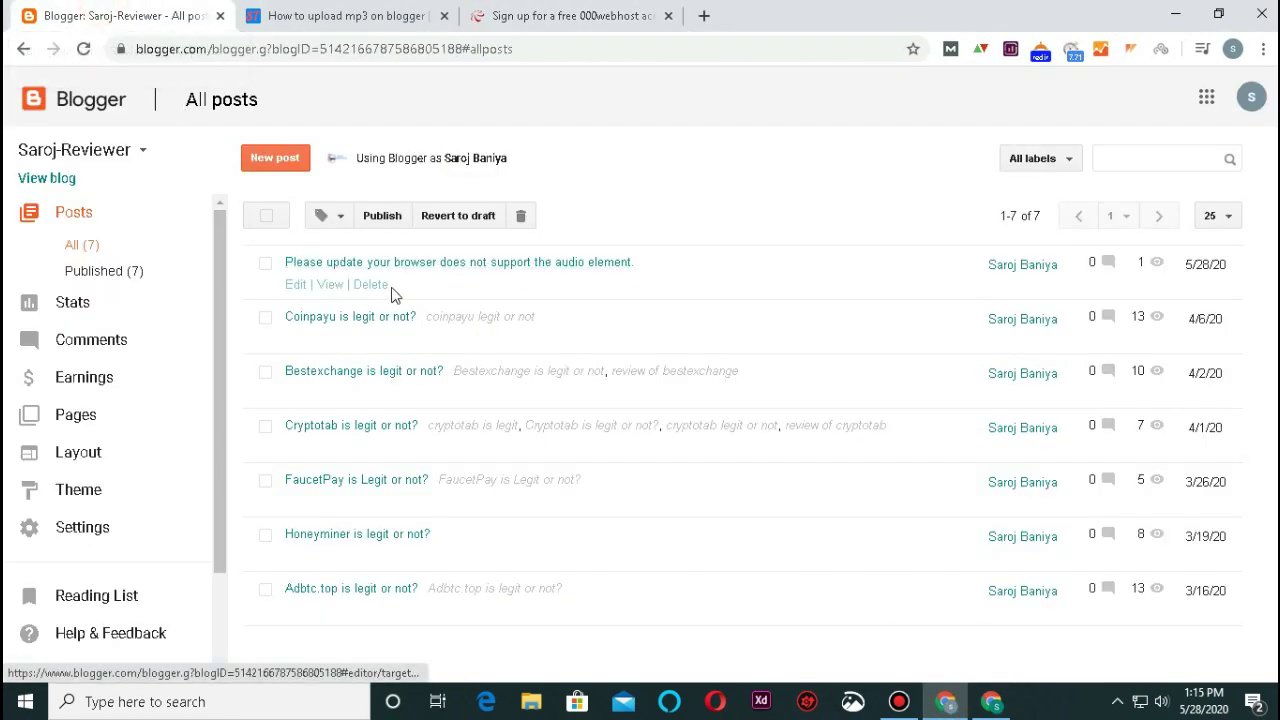
click(295, 288)
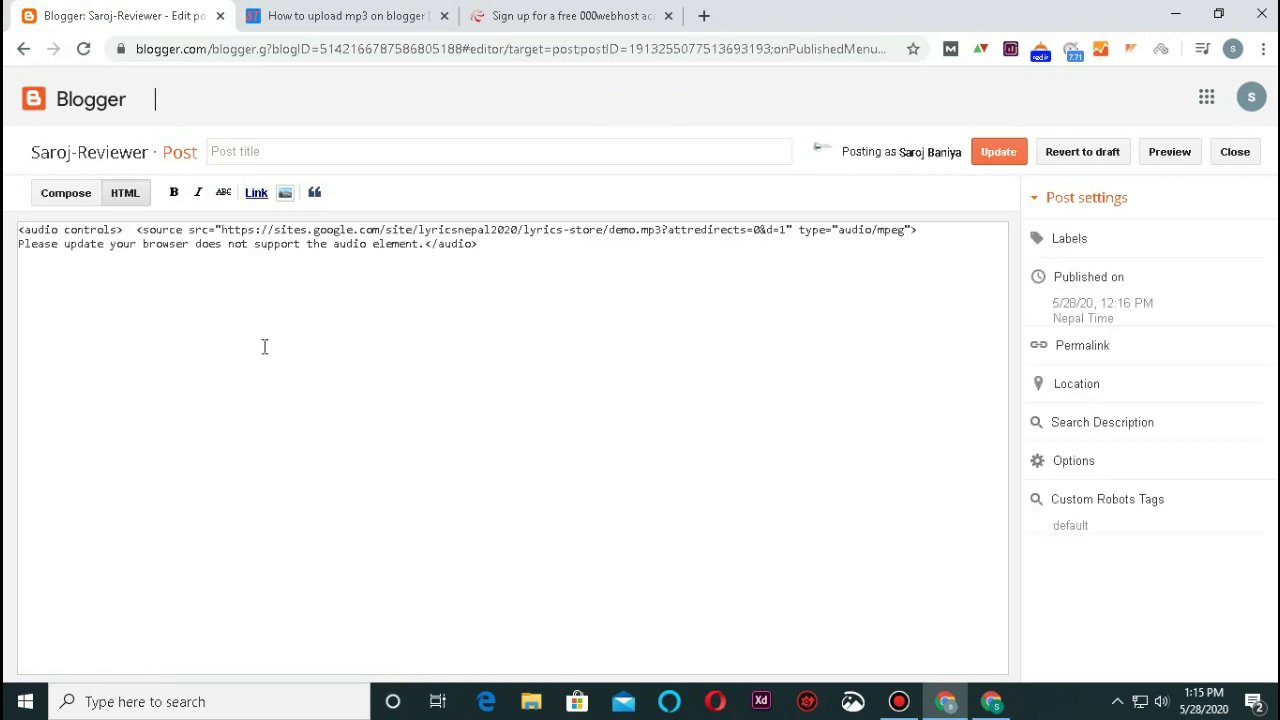
click(150, 400)
click(528, 251)
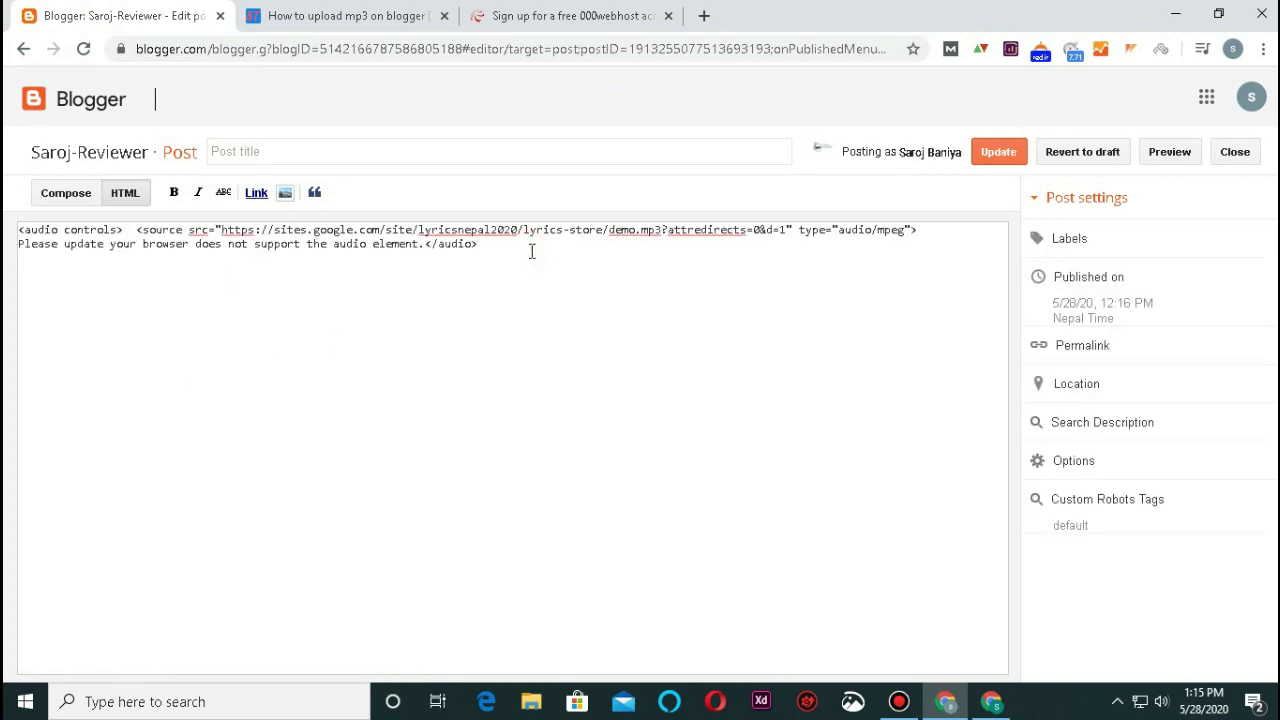
key(ctrl+v)
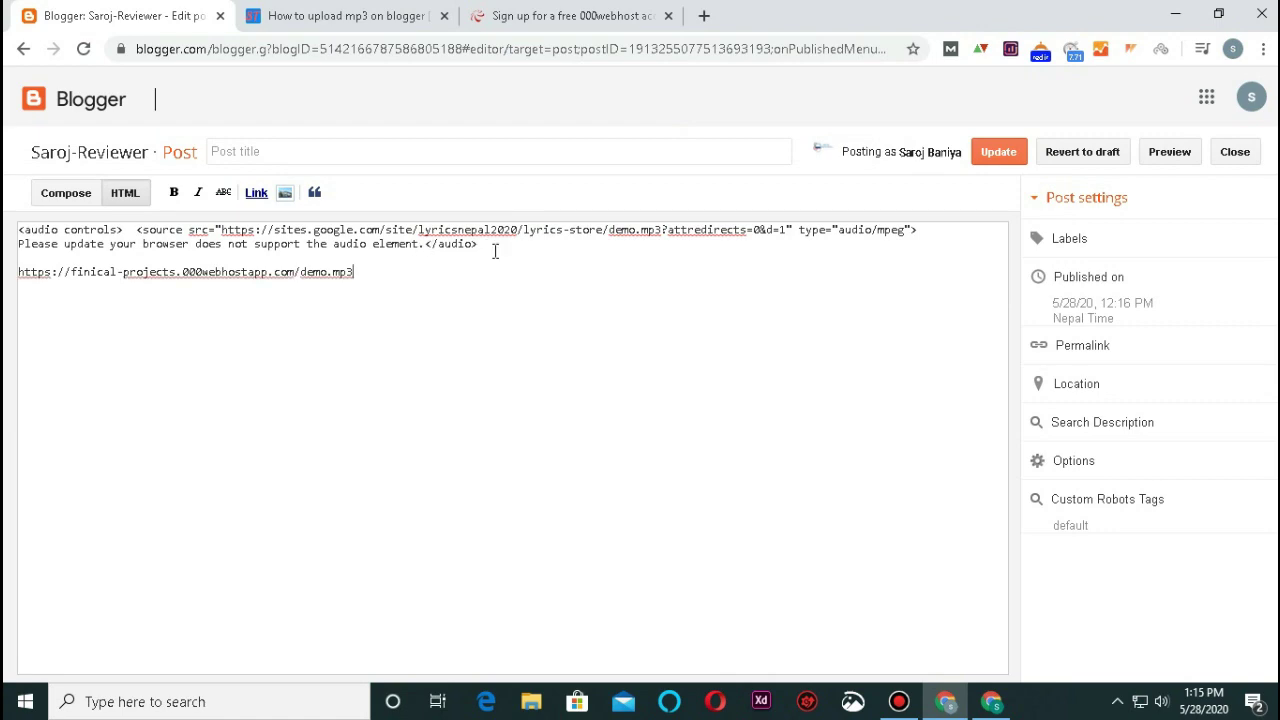
Duplicate the existing audio embed code below the pasted file address in the post's HTML.
drag(494, 251, 4, 200)
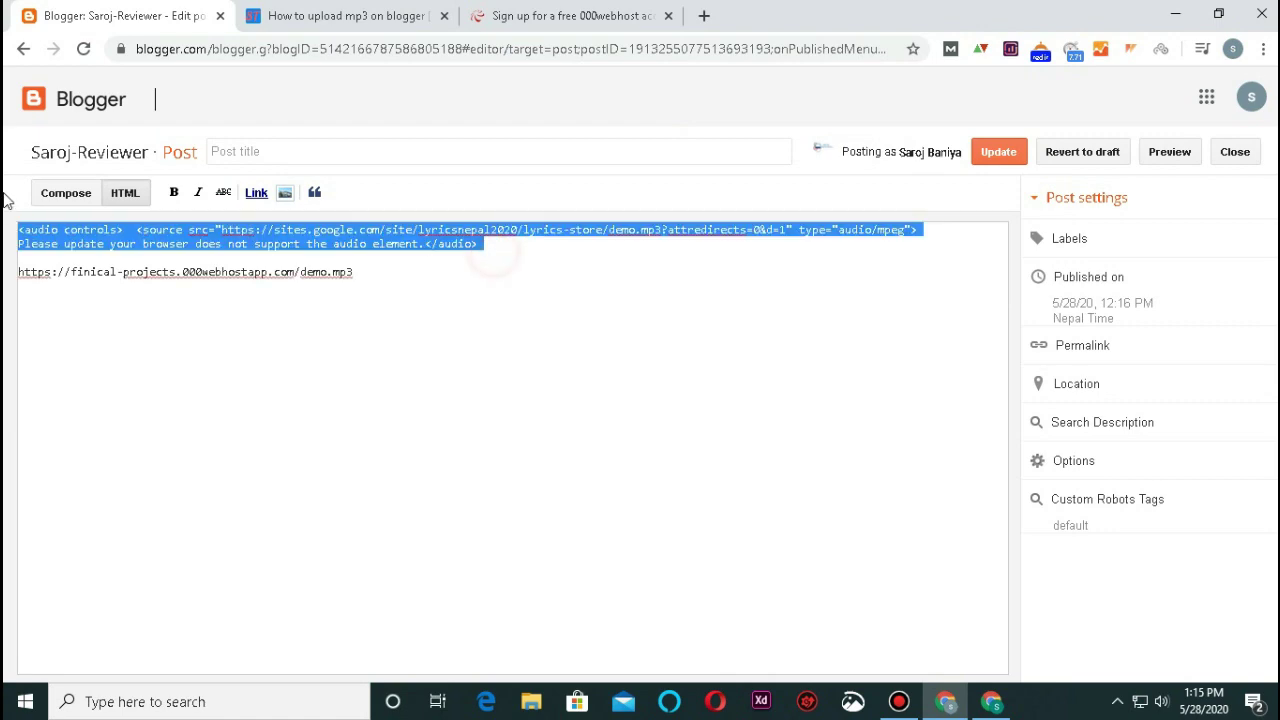
click(14, 369)
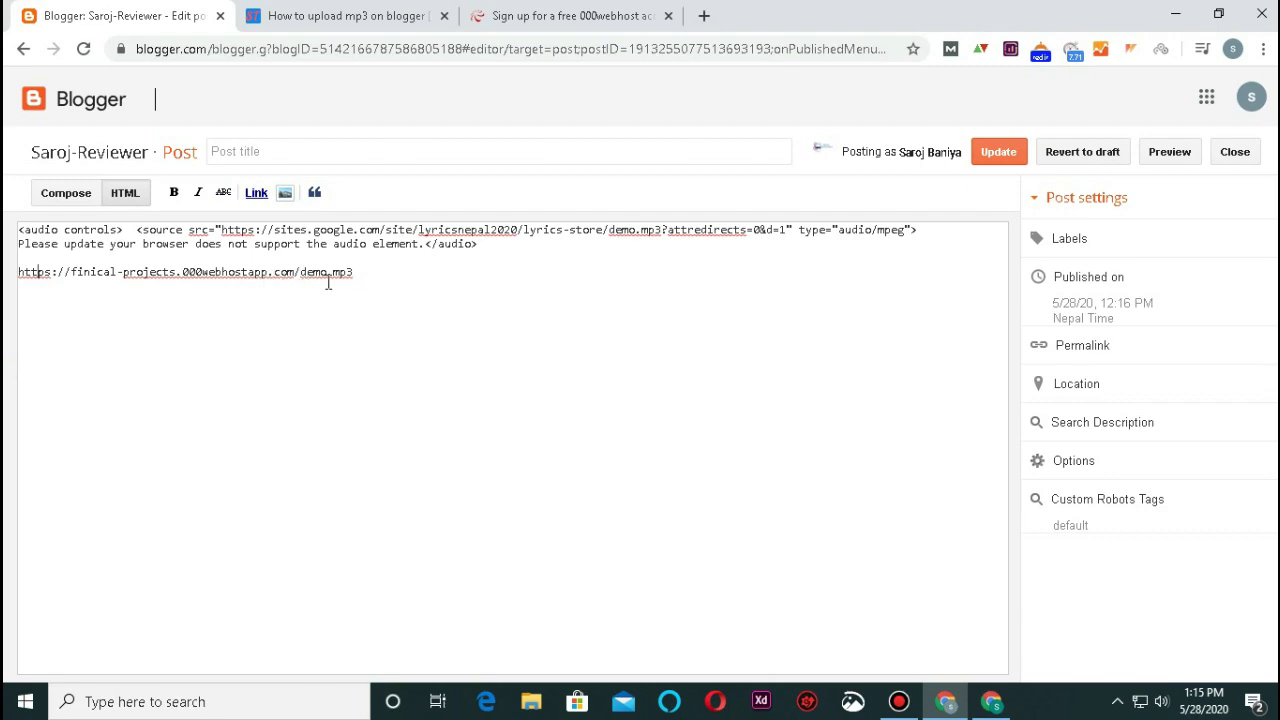
key(Return)
key(ctrl+v)
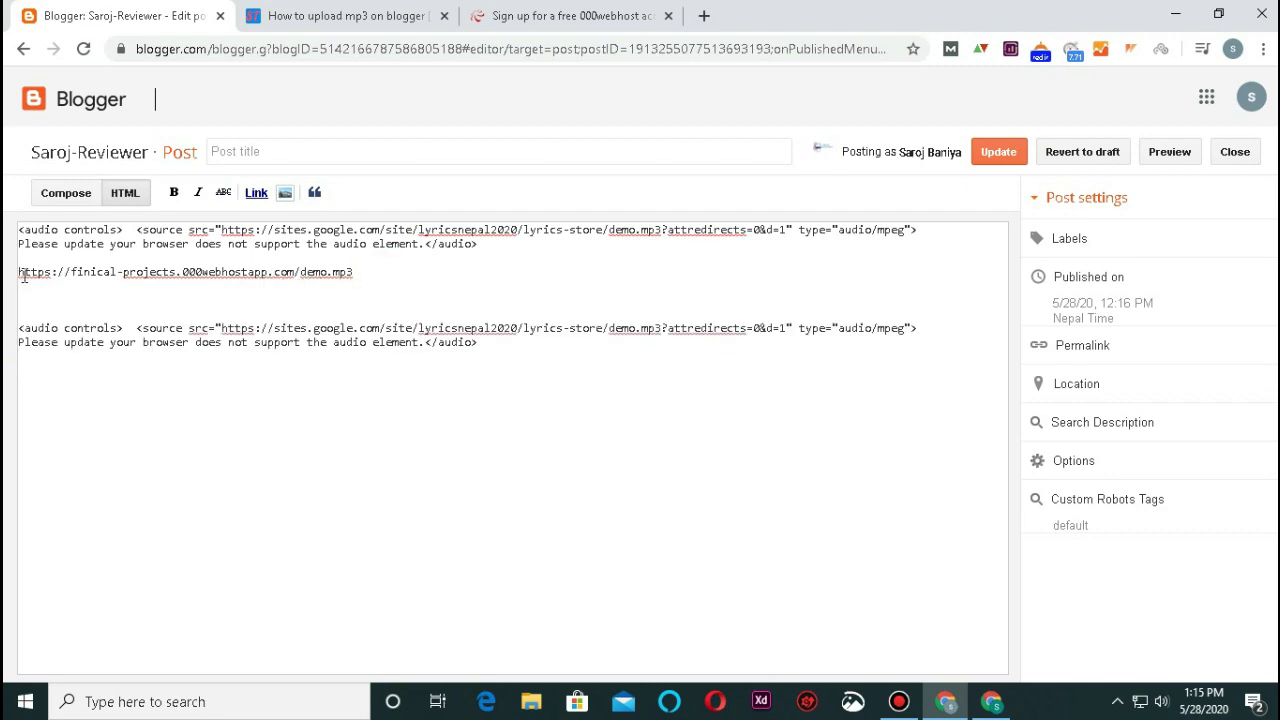
drag(355, 284, 5, 283)
key(ctrl+x)
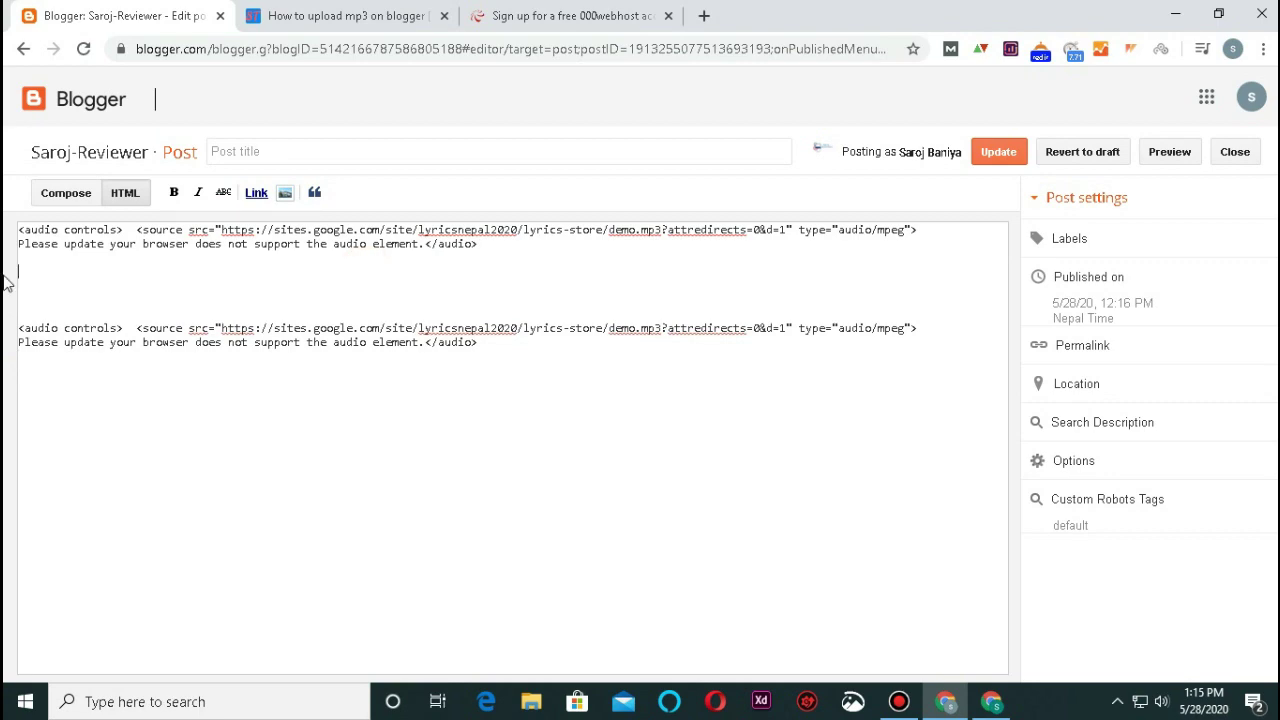
key(ctrl+plus)
key(ctrl+plus)
key(ctrl+plus)
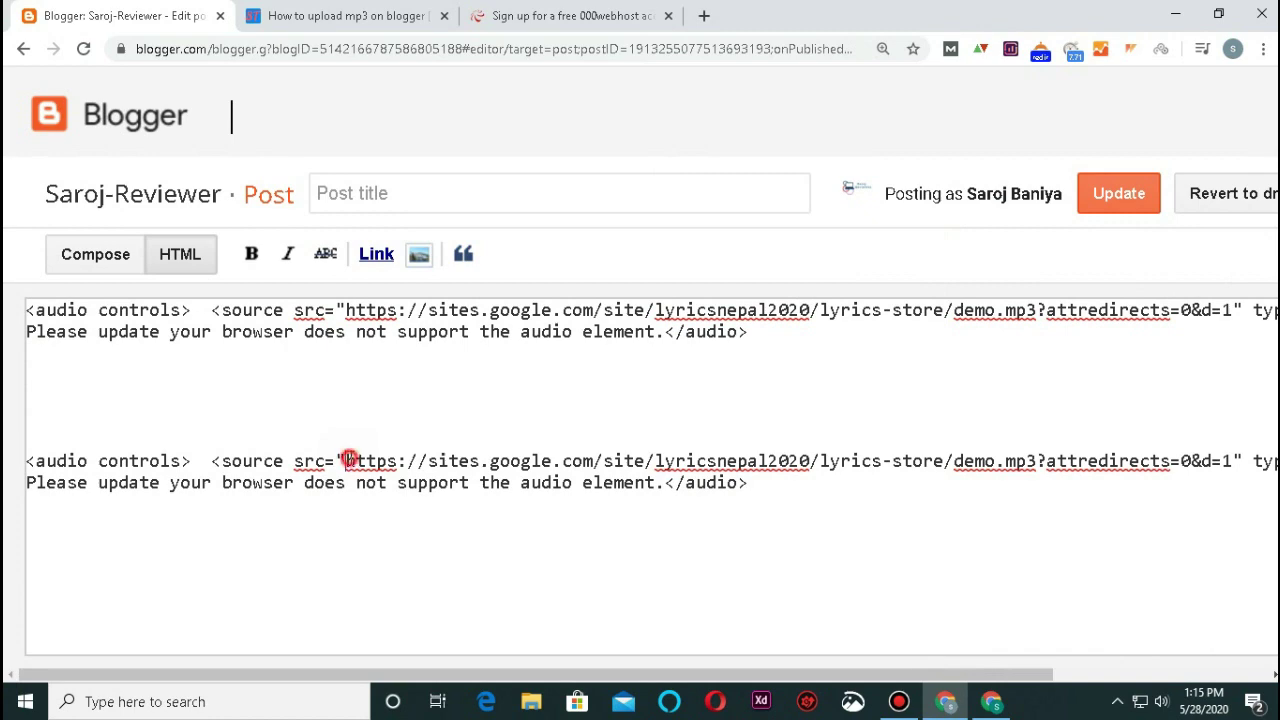
drag(347, 461, 1234, 461)
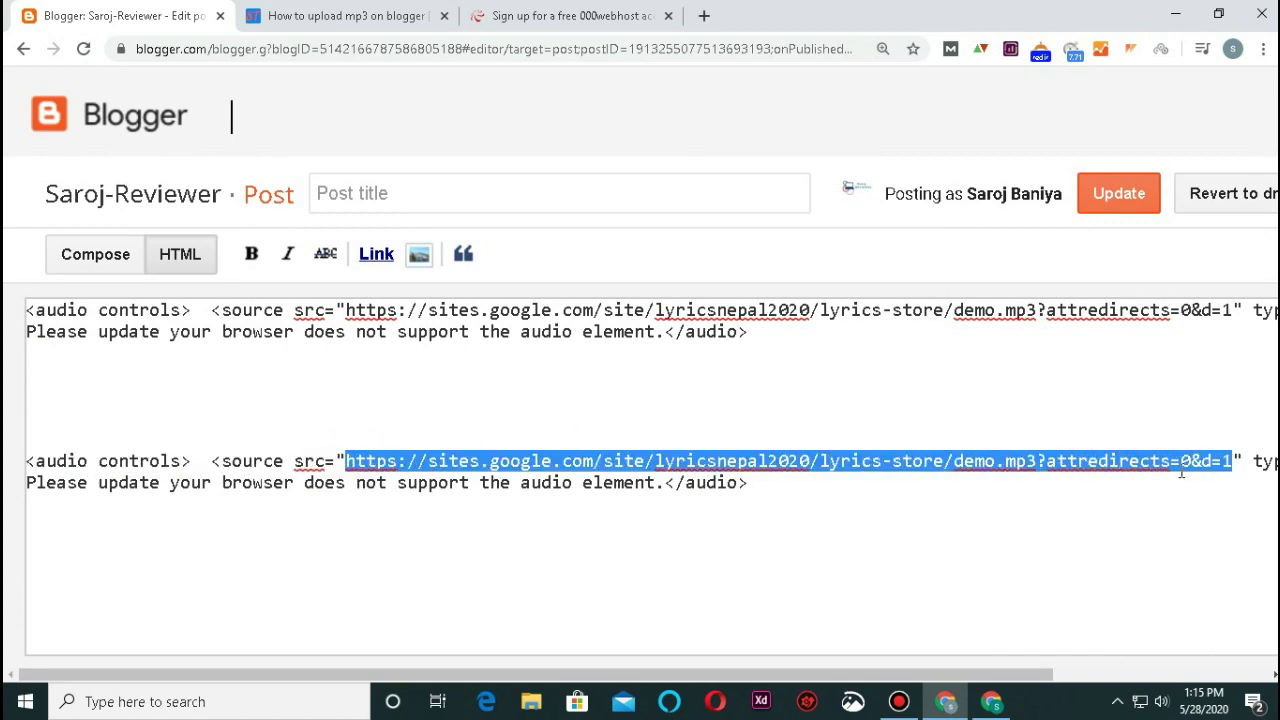
key(ctrl+v)
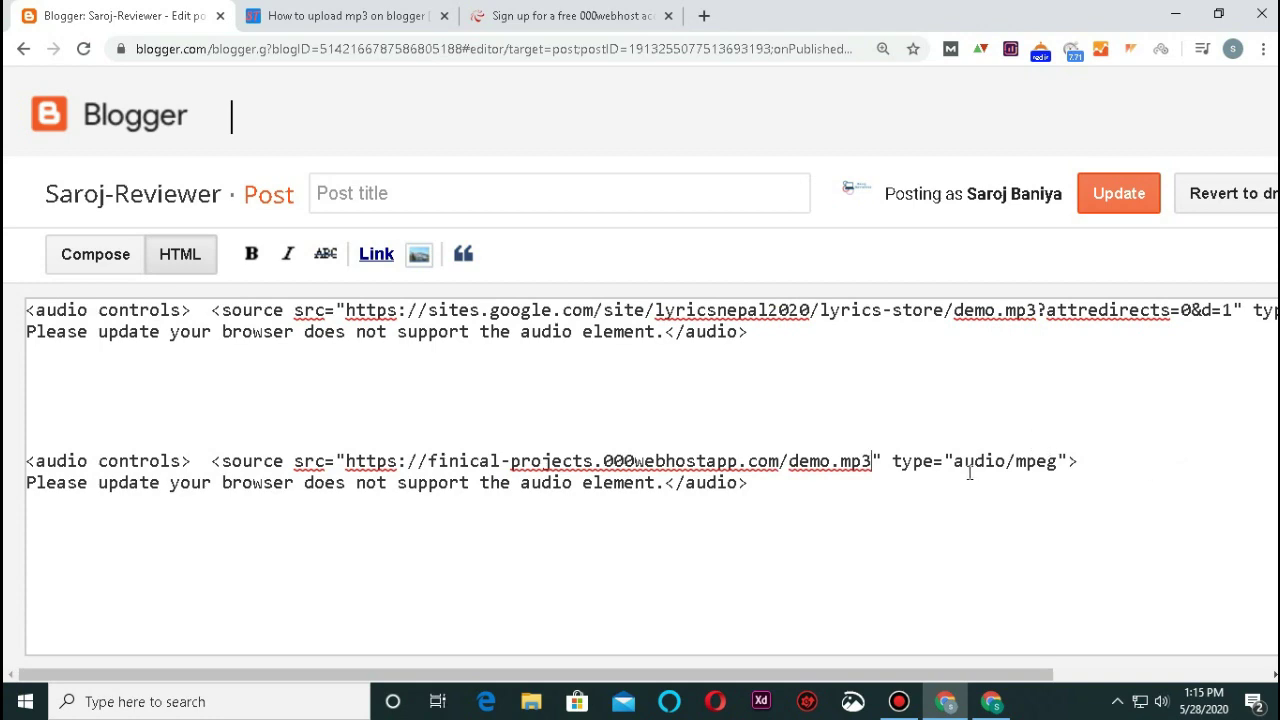
Update the post with both audio codes and view it on the published blog.
scroll(932, 345, down, 1)
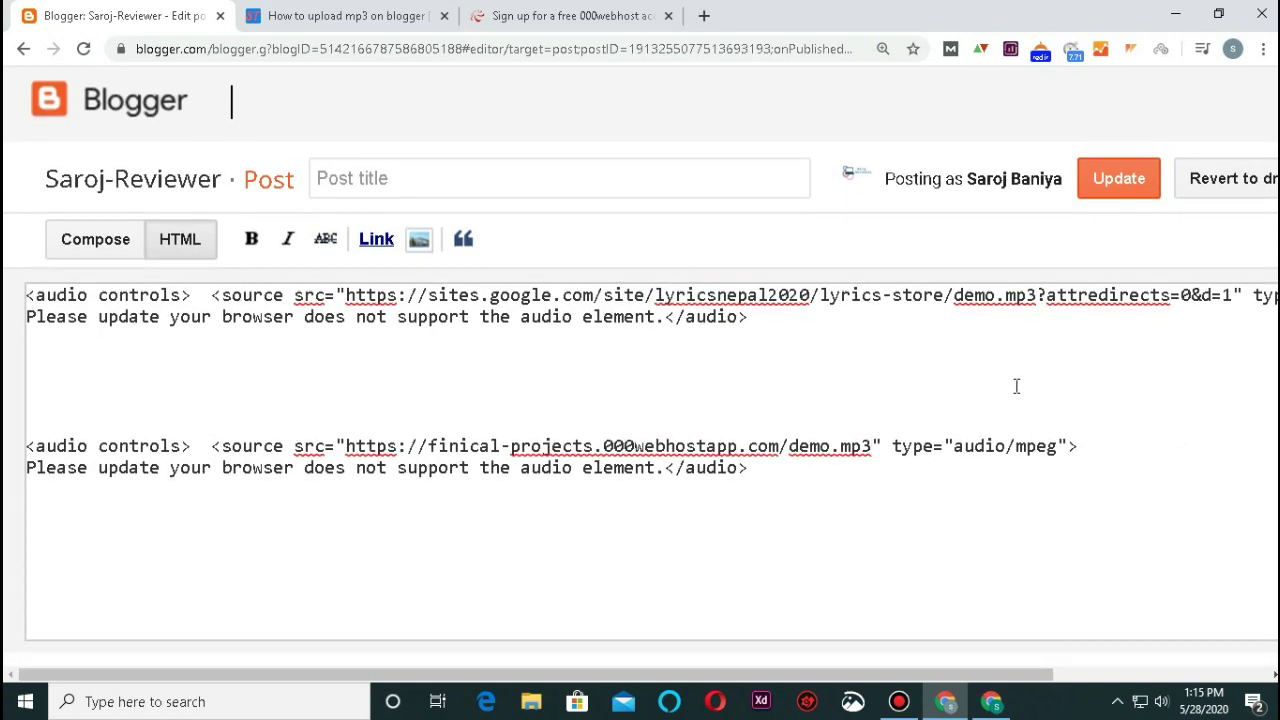
key(ctrl+minus)
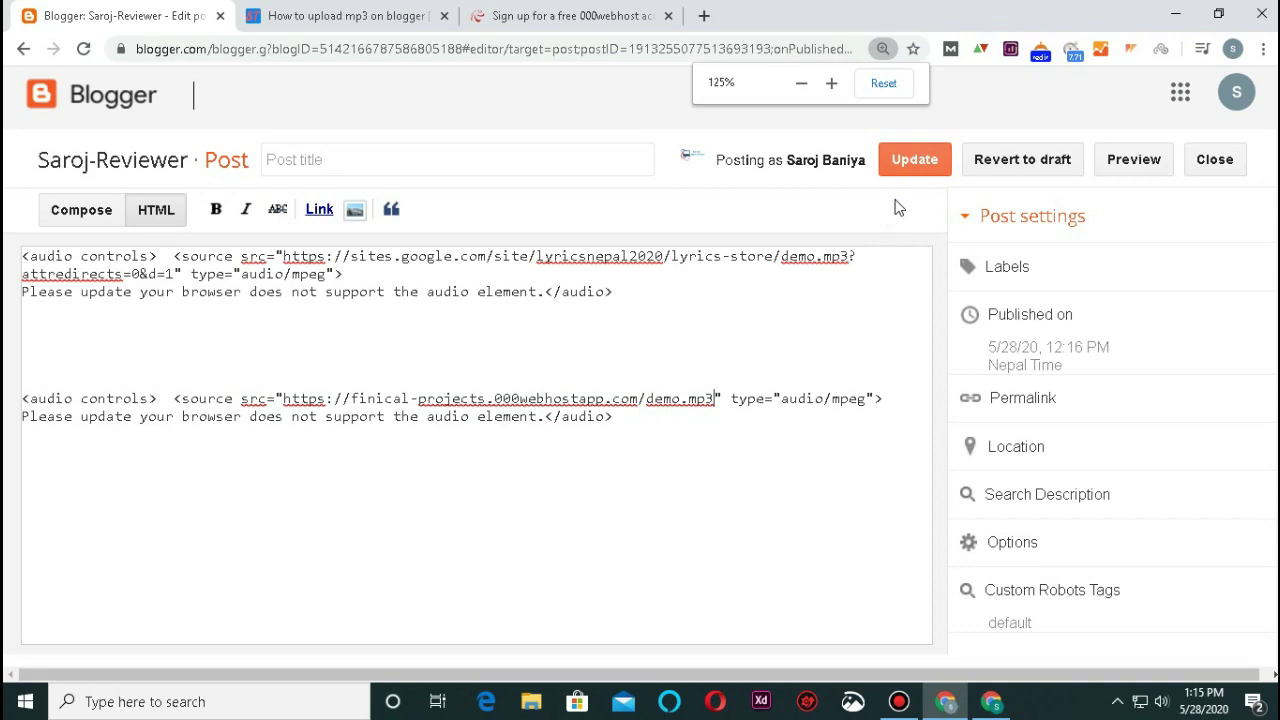
click(912, 163)
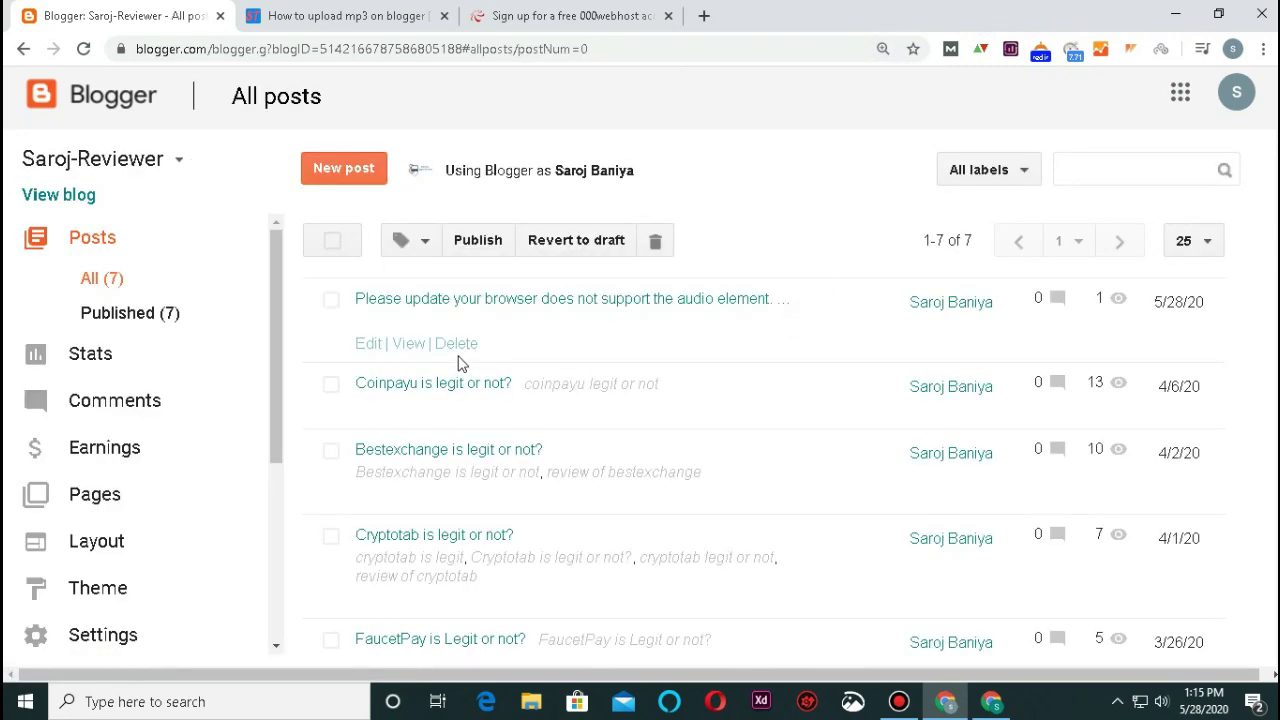
click(406, 350)
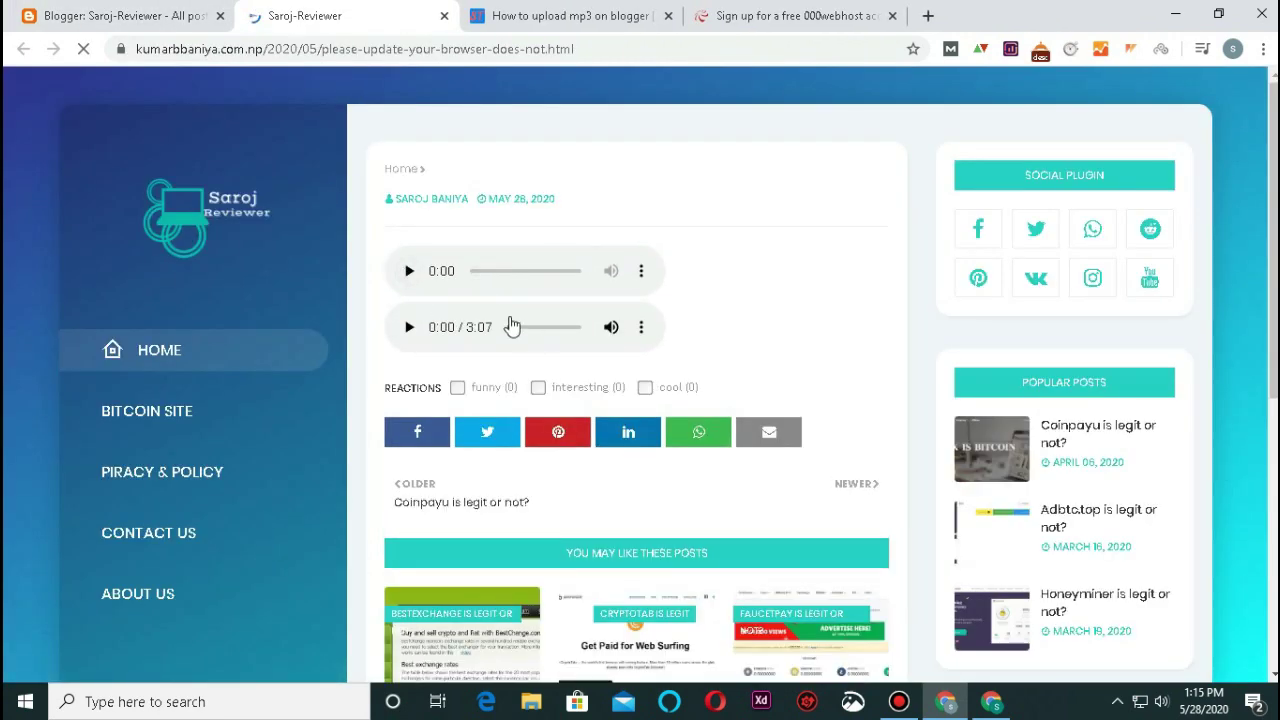
Test both embedded audio players, skipping within the first and pausing it before playing the second.
click(409, 276)
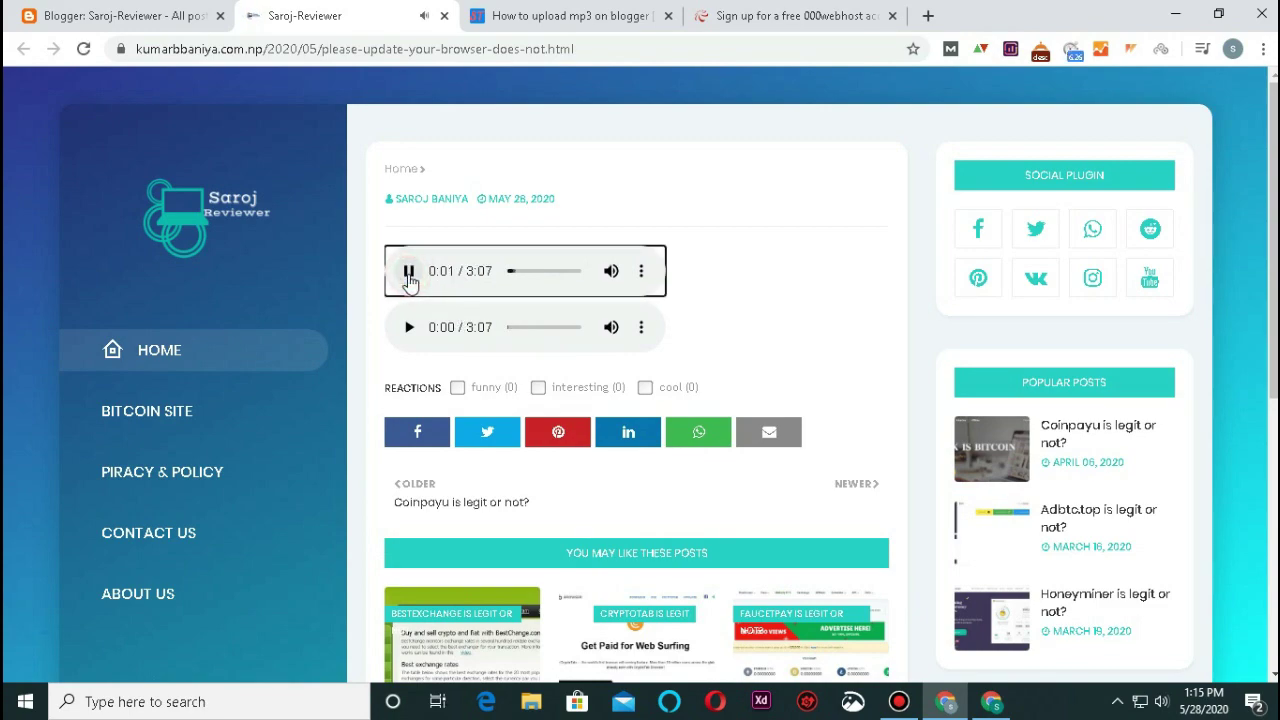
click(523, 274)
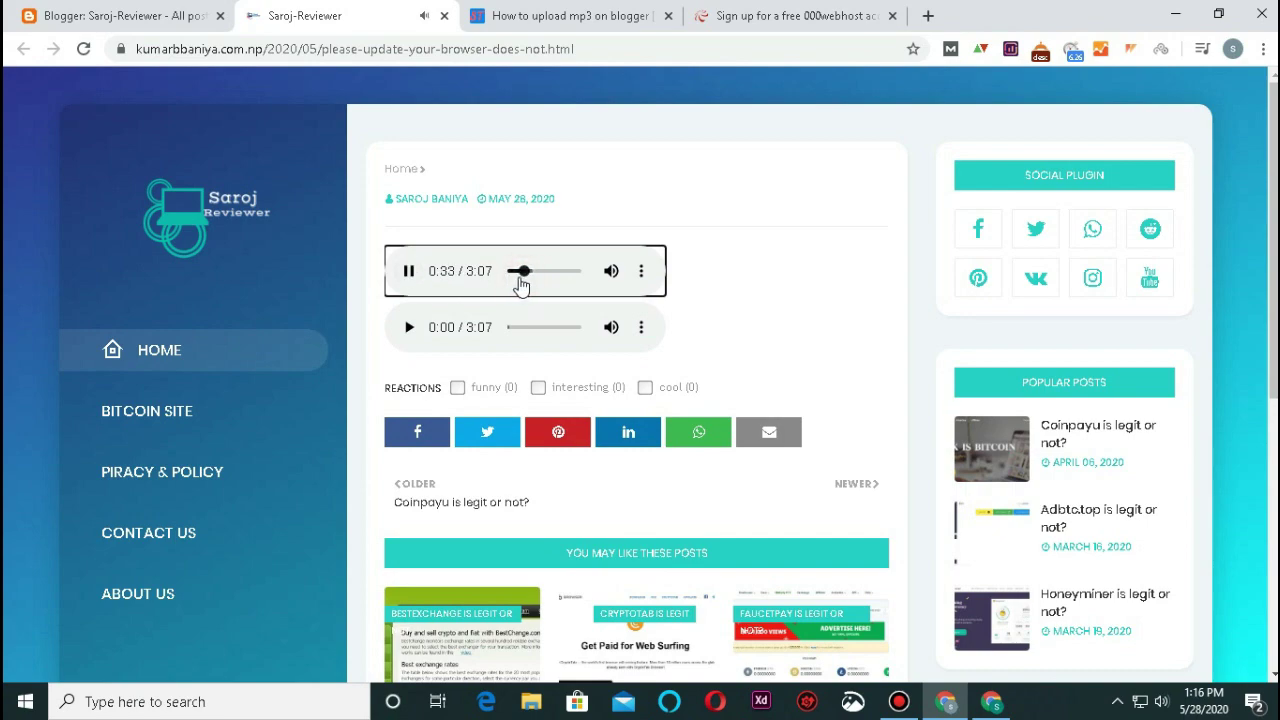
click(514, 272)
click(408, 271)
click(405, 330)
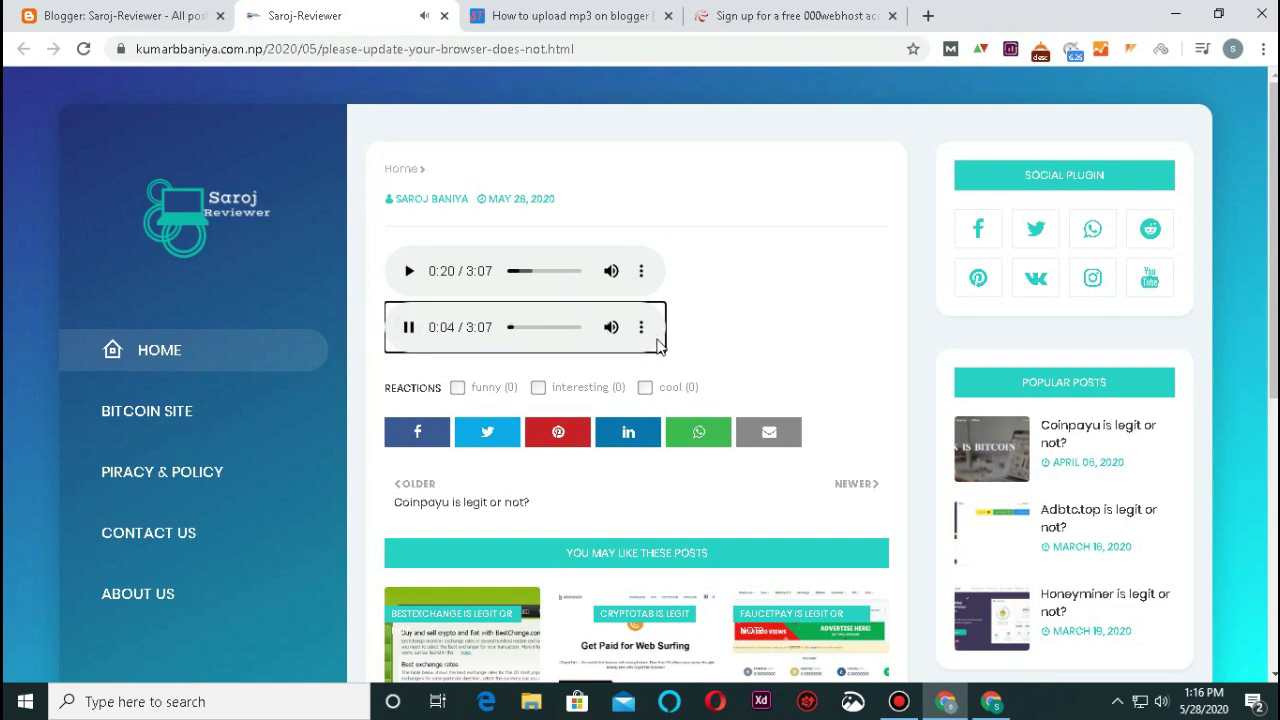
Reopen the audio post for editing, pause the playing audio on the blog page, and select both audio codes in the HTML.
click(70, 10)
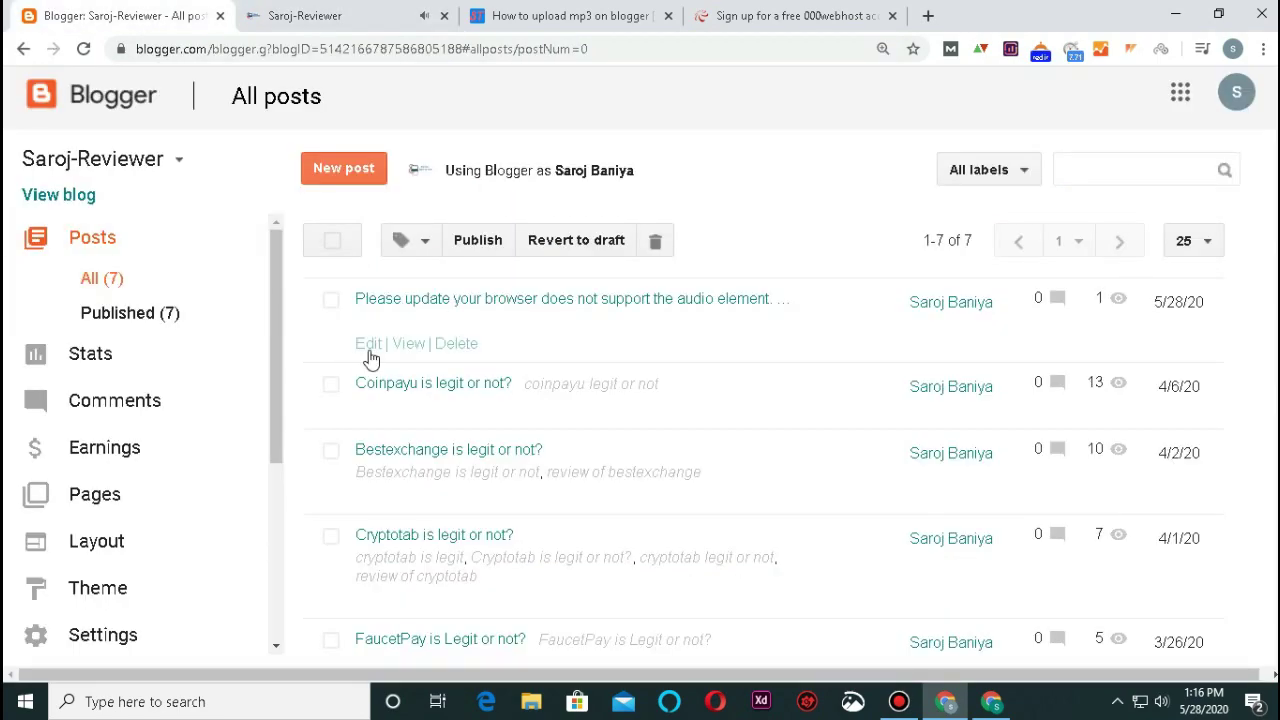
click(366, 345)
click(257, 10)
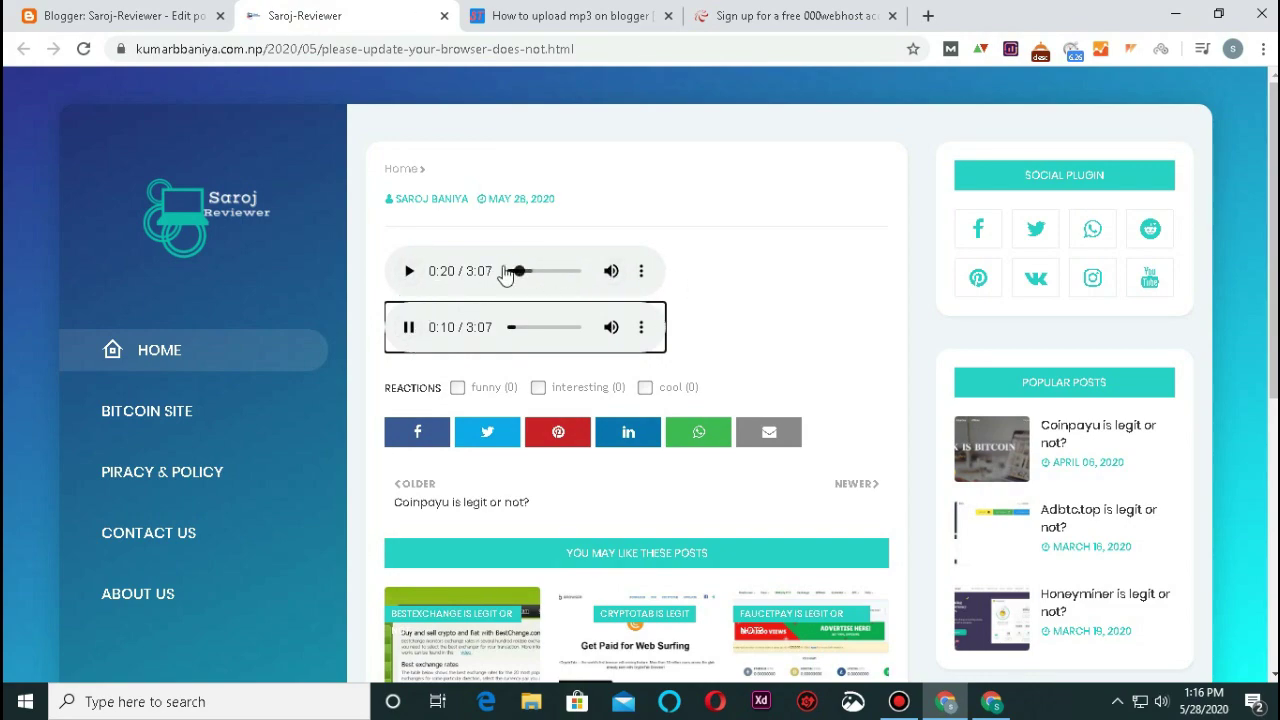
click(405, 328)
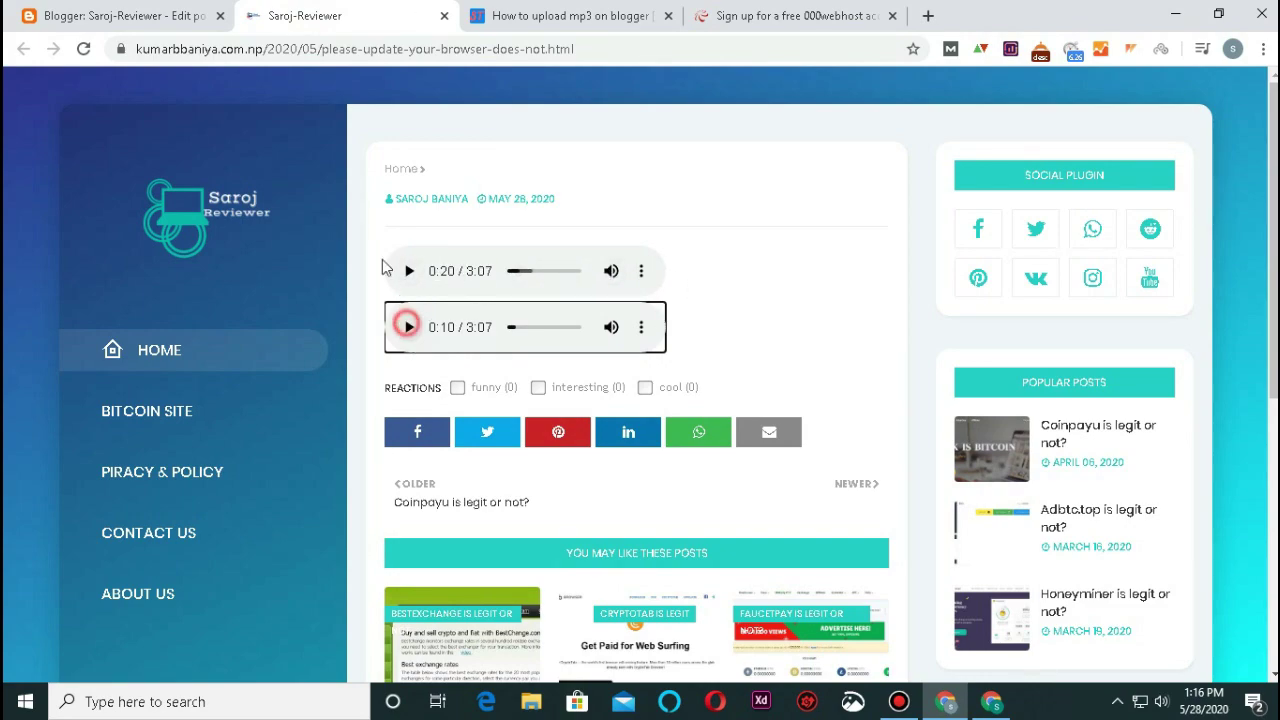
click(140, 15)
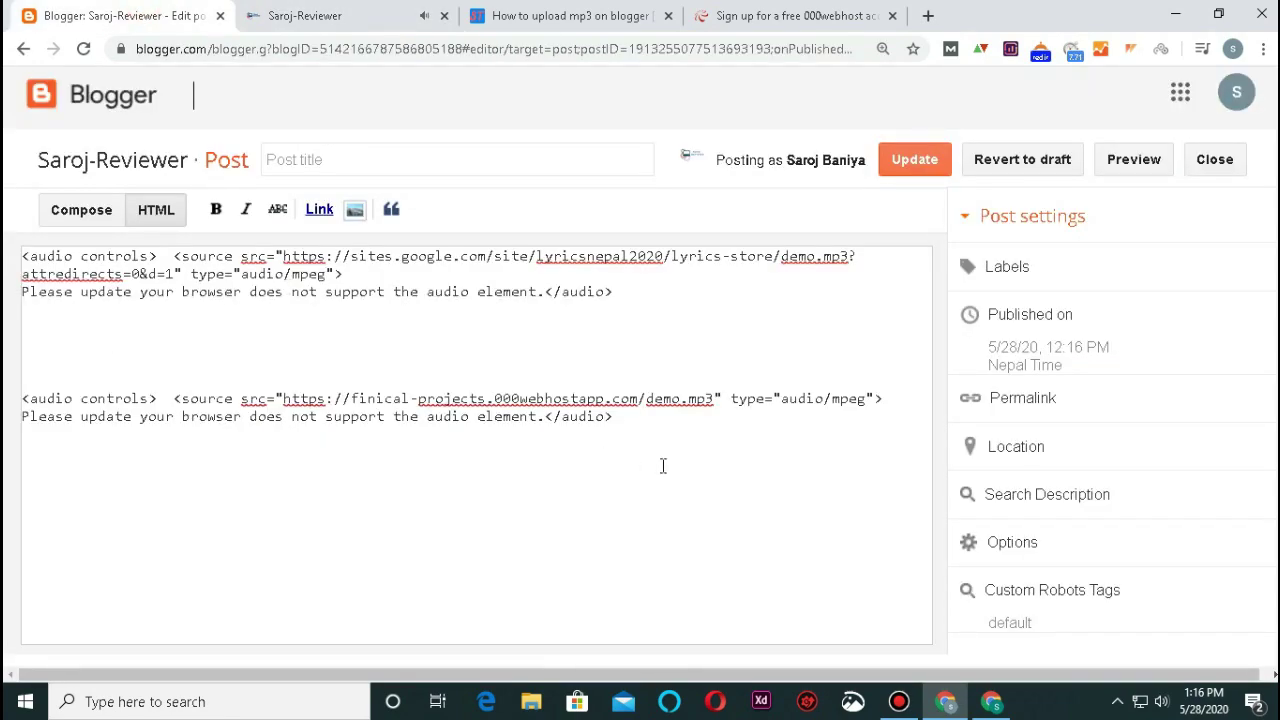
drag(673, 418, 5, 198)
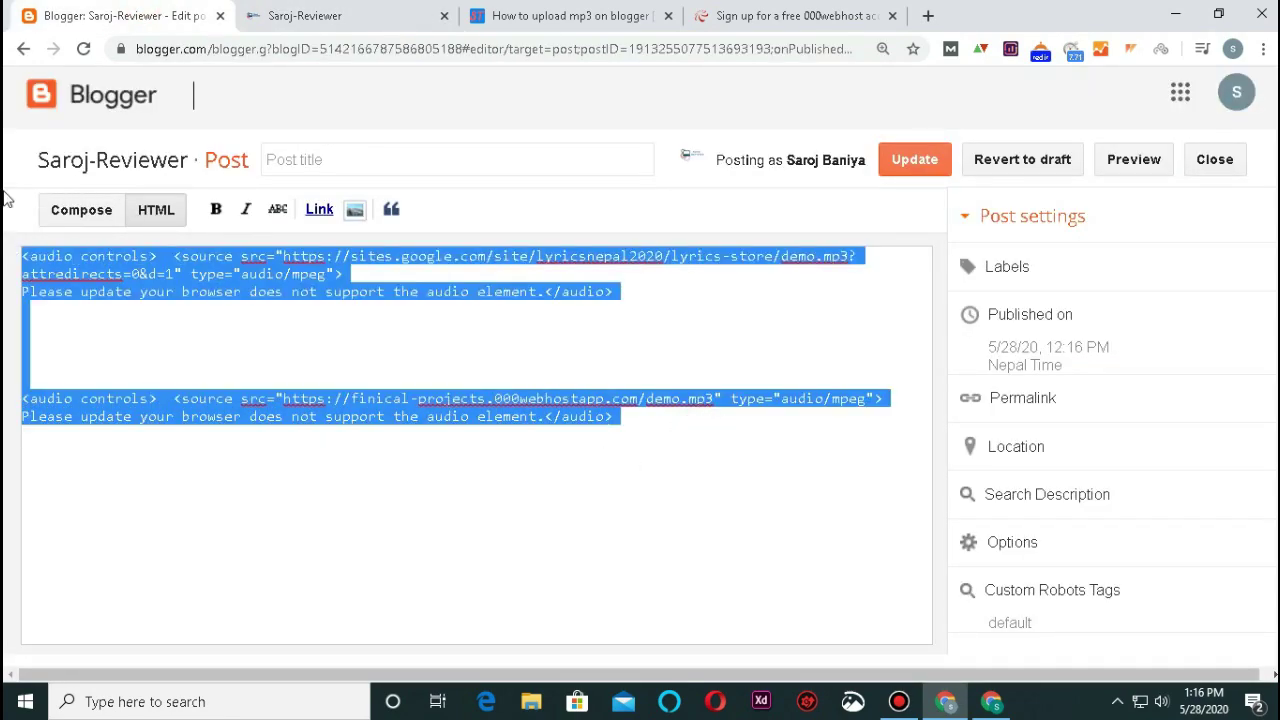
Return to the published post and briefly play and pause the second and the first audio player.
click(249, 20)
click(403, 330)
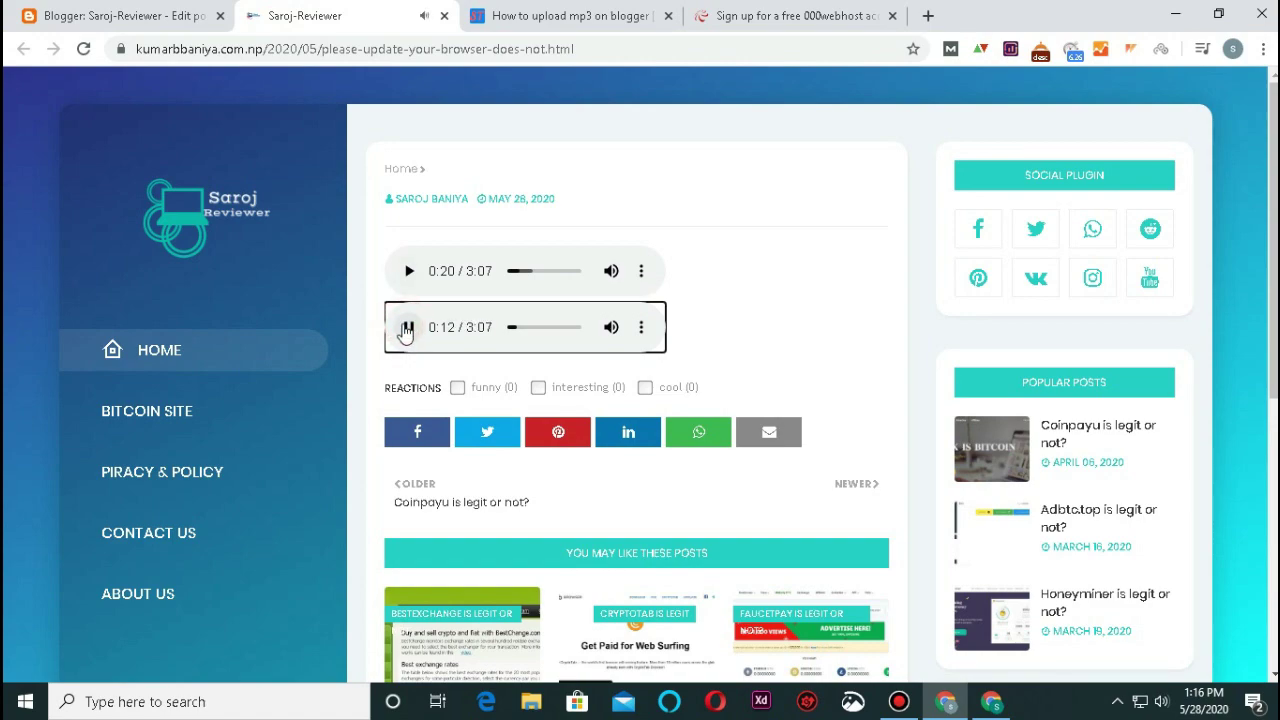
click(405, 330)
click(408, 272)
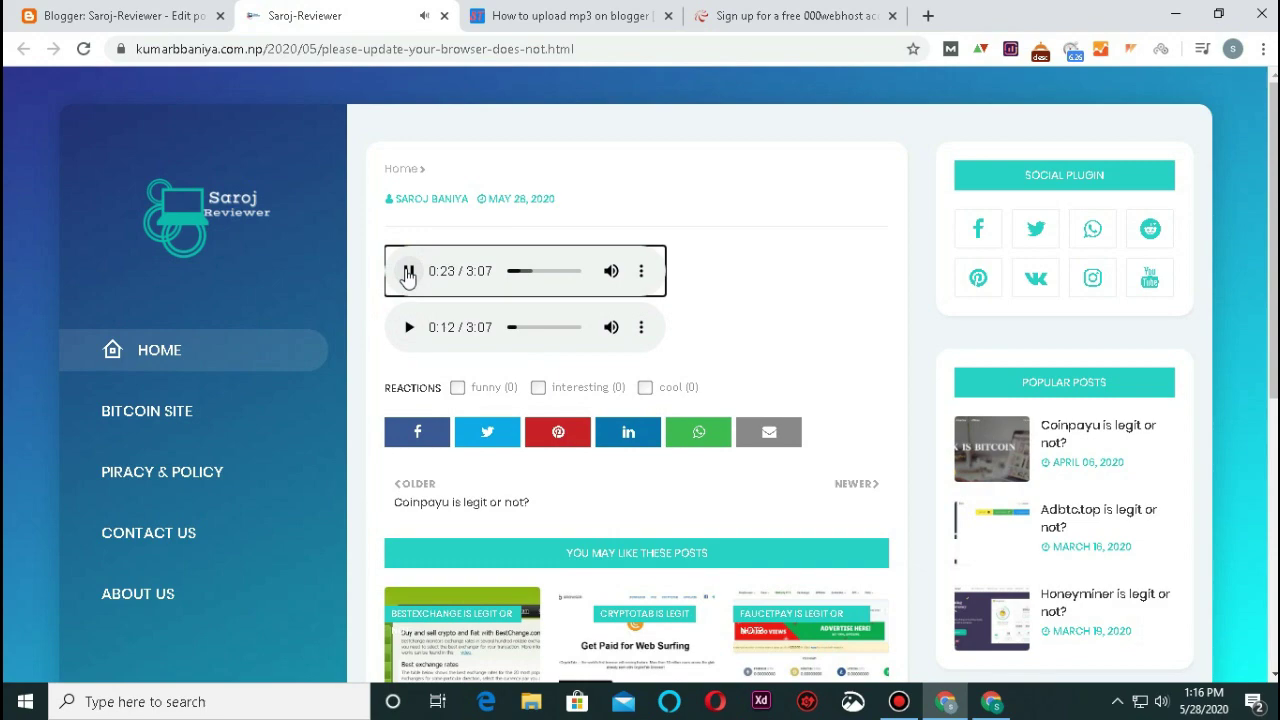
click(408, 272)
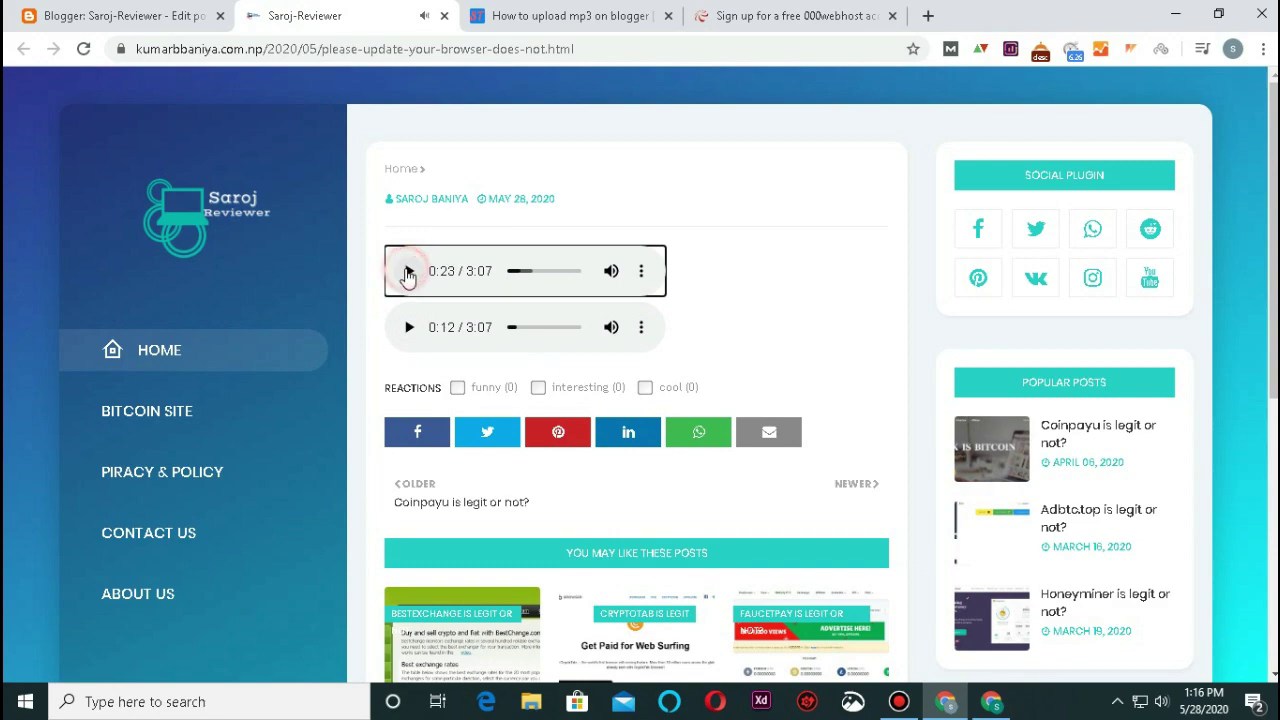
Close the published post, MP3 tutorial and 000webhost sign-up pages, and open a new browser tab.
click(443, 20)
click(444, 20)
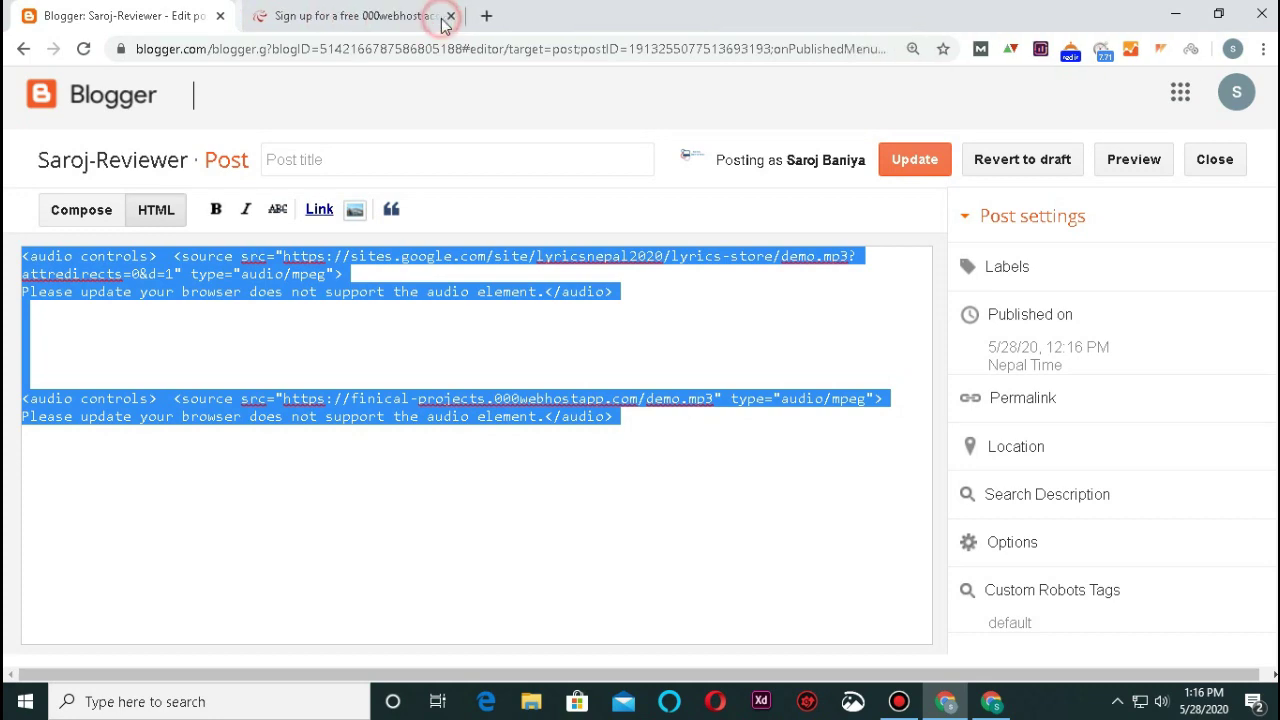
click(447, 18)
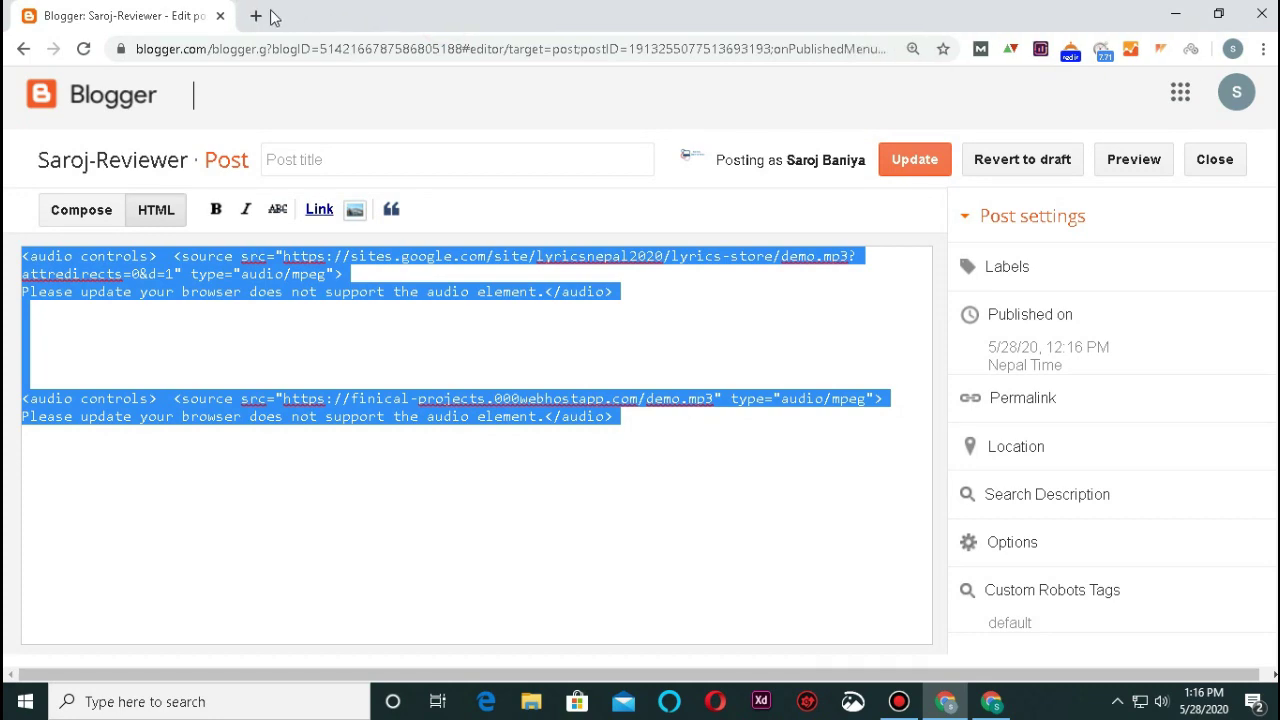
click(255, 16)
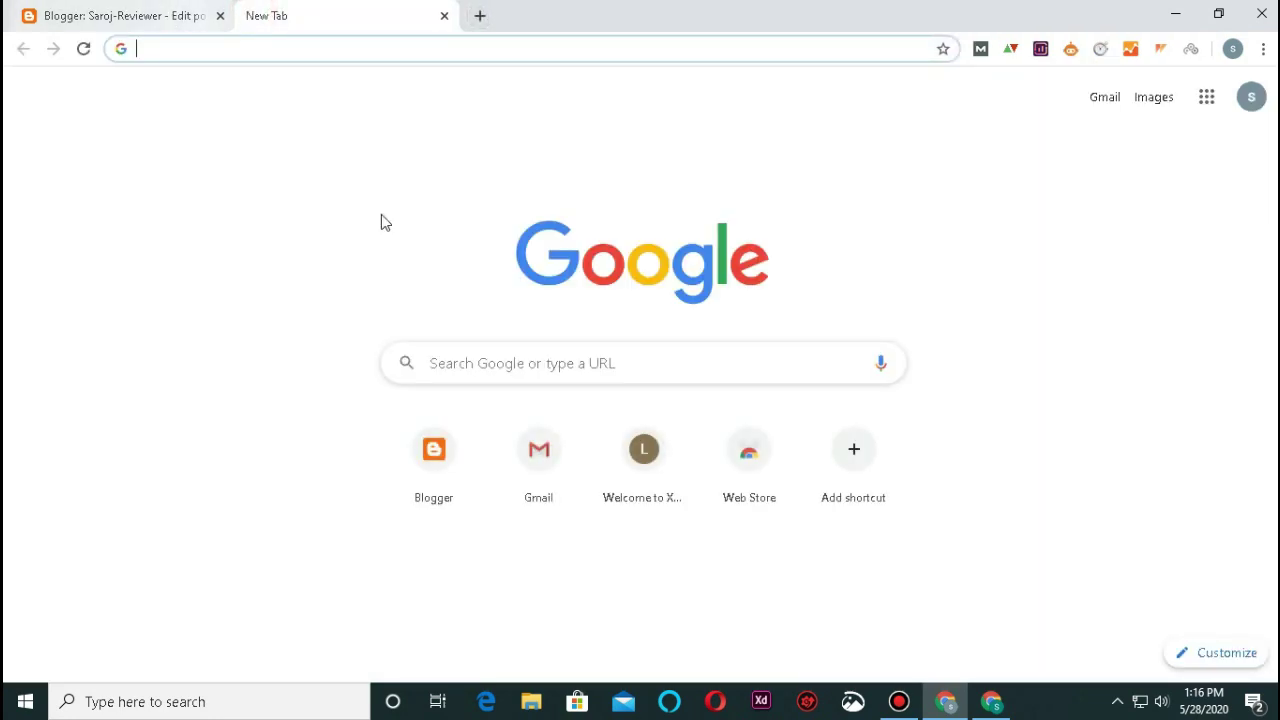